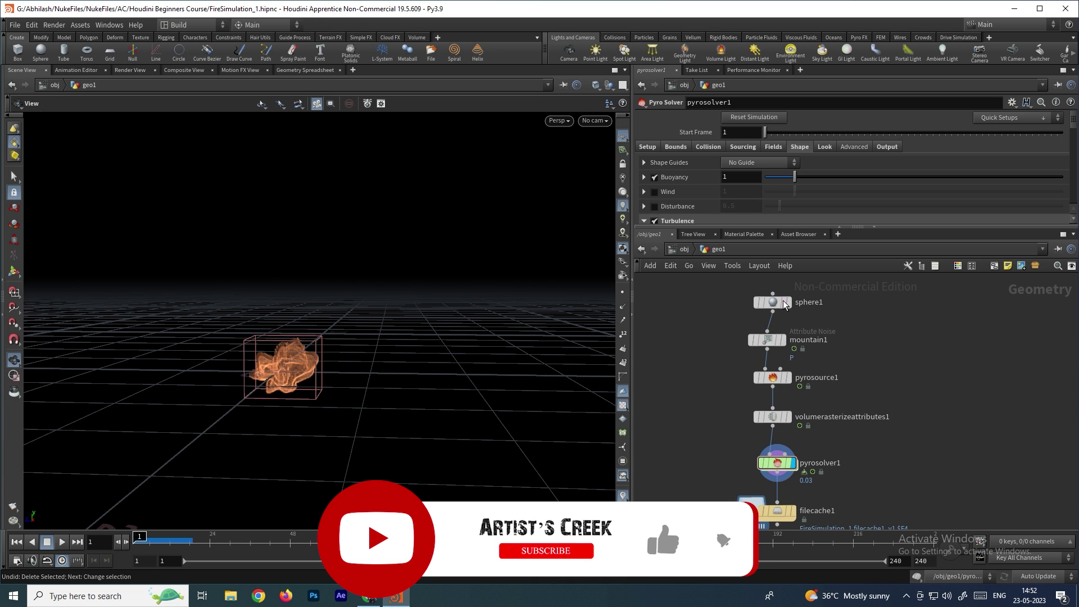
Step: Align the sphere1 node above mountain1 and display the mountain1 output in the viewport
left_click_drag(773, 302, 768, 302)
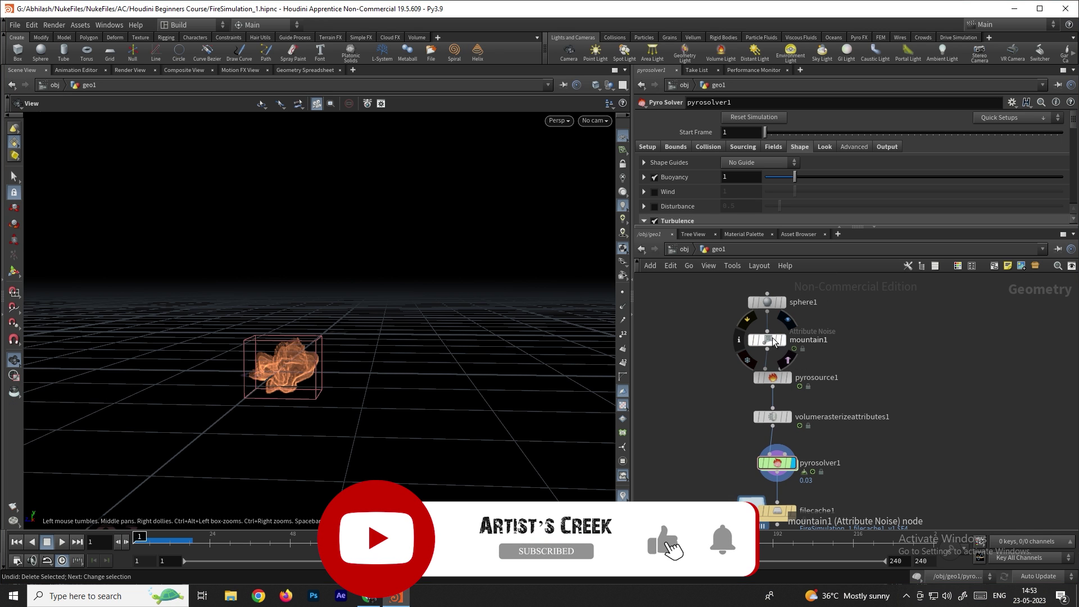
left_click(786, 341)
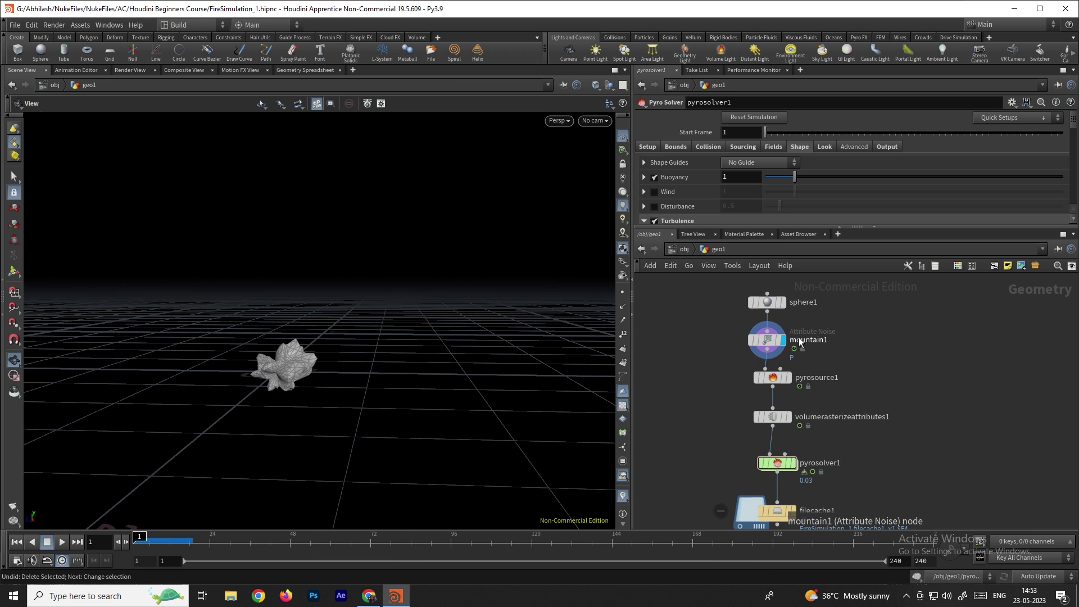
scroll(778, 340, "up", 2)
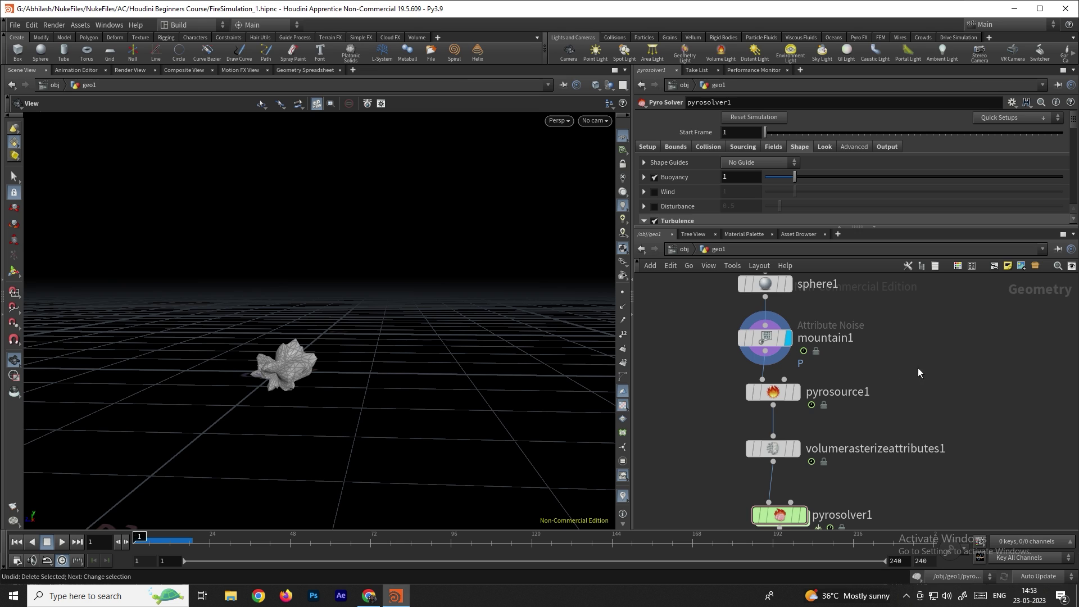
Step: Add a POP Network node beside pyrosource1 and wire mountain1's output into its first input
middle_click_drag(915, 368, 878, 360)
key("Tab")
type("popn")
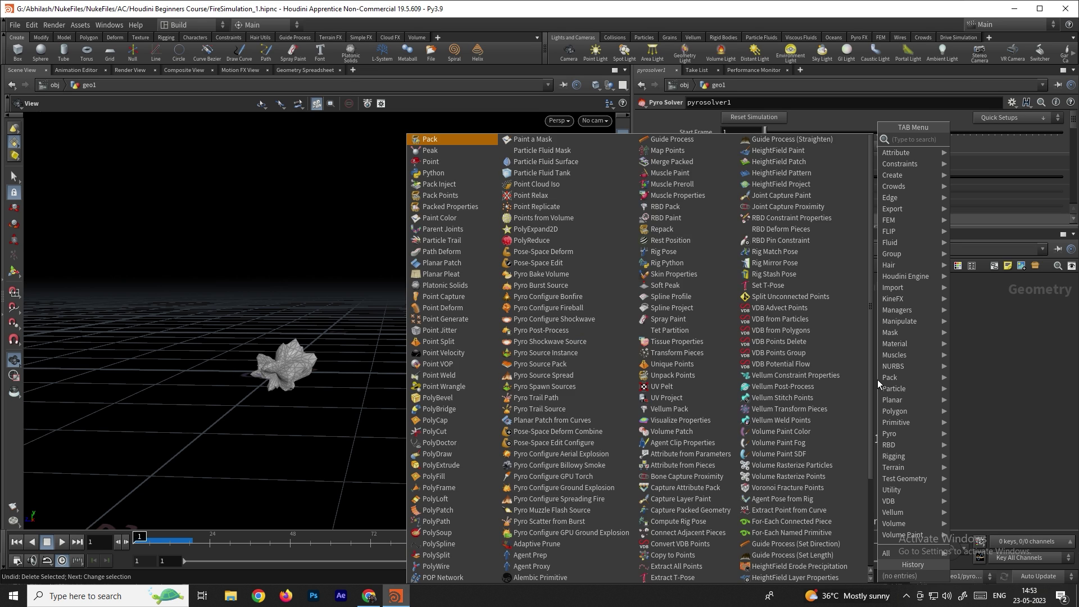
key("Return")
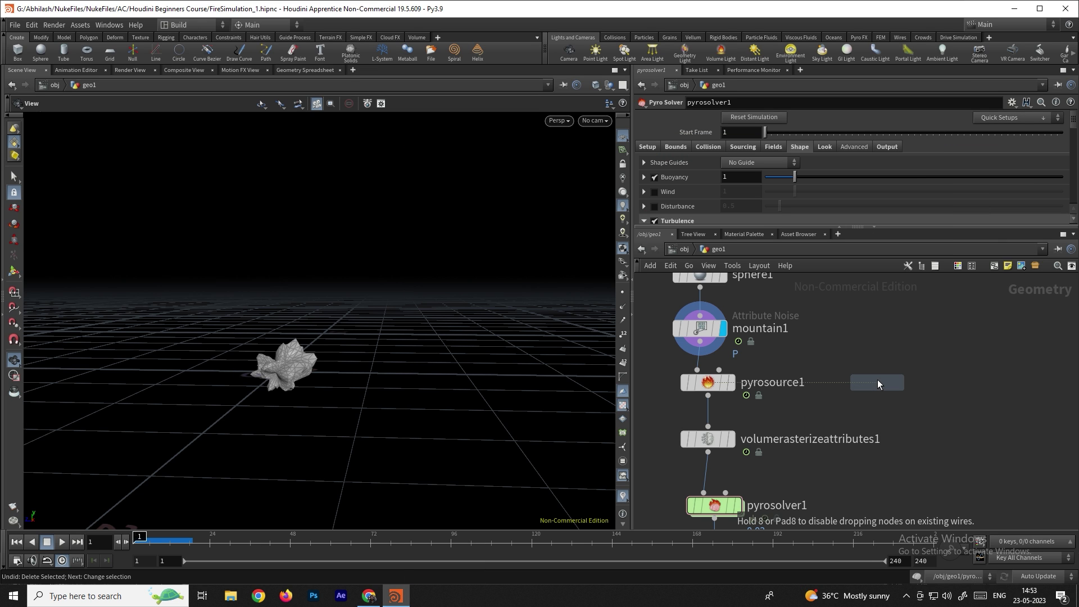
left_click(883, 380)
left_click_drag(700, 342, 867, 370)
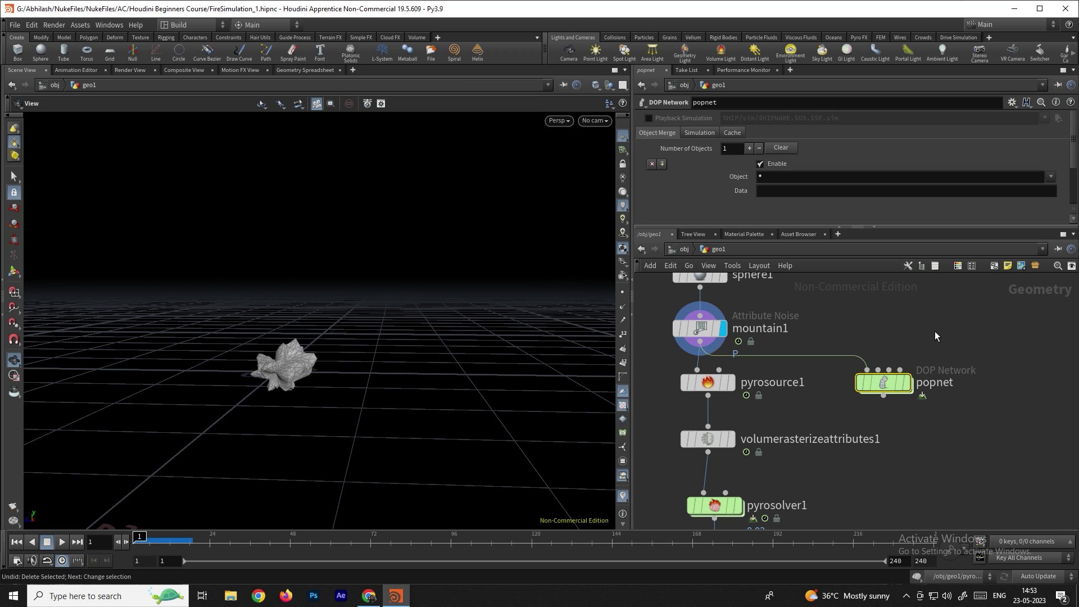
Step: Display popnet and play the particle simulation, stopping it after about a hundred frames
left_click(907, 384)
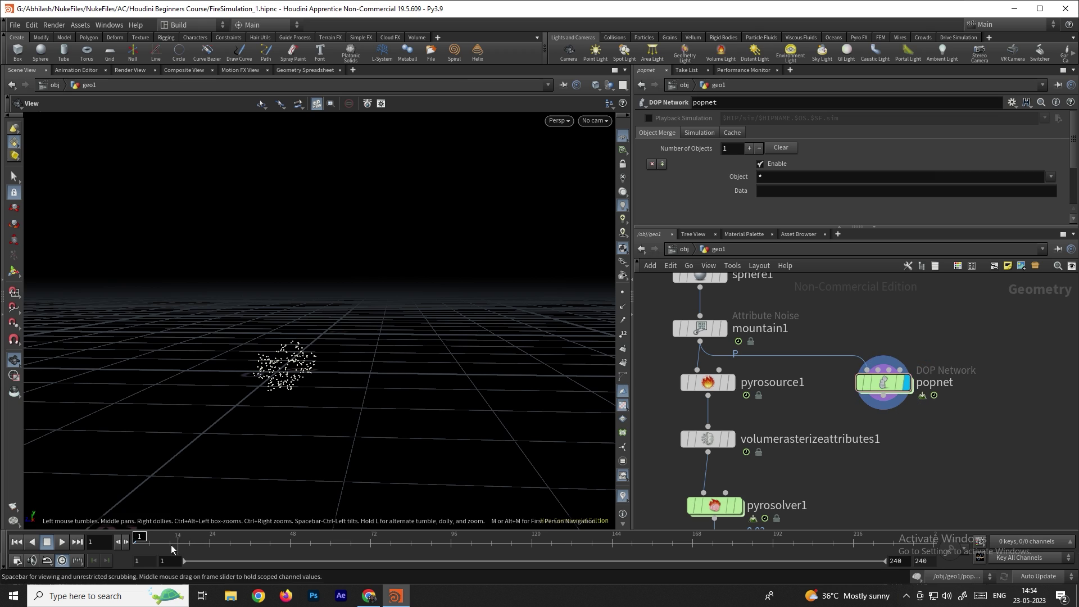
left_click(62, 543)
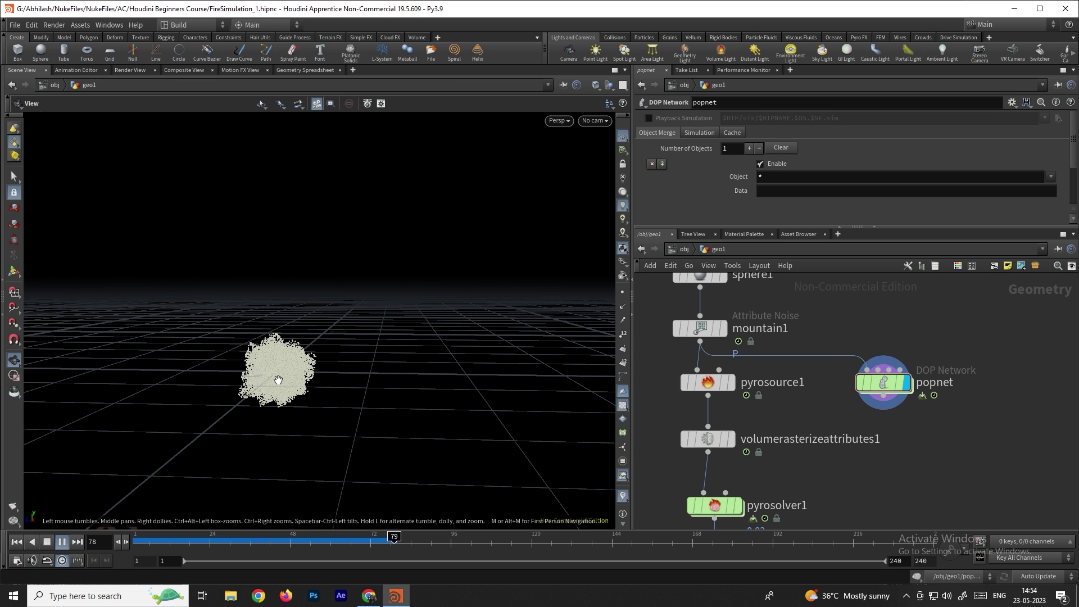
left_click(61, 542)
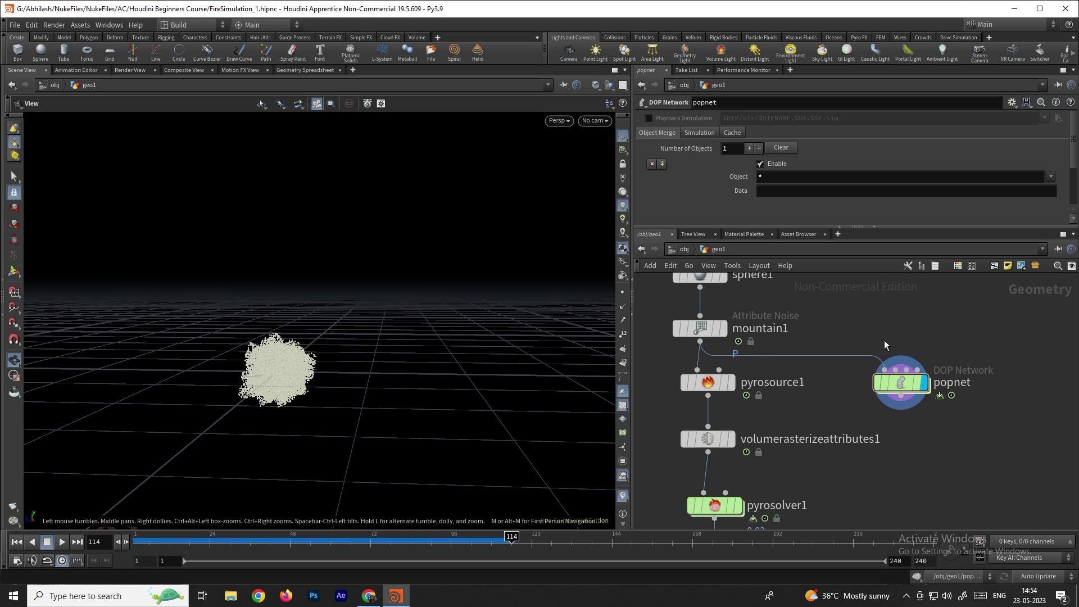
Step: Insert a Point Velocity node on the wire between mountain1 and popnet
key("Tab")
type("point")
key("Down")
key("Down")
key("Down")
key("Down")
key("Down")
key("Down")
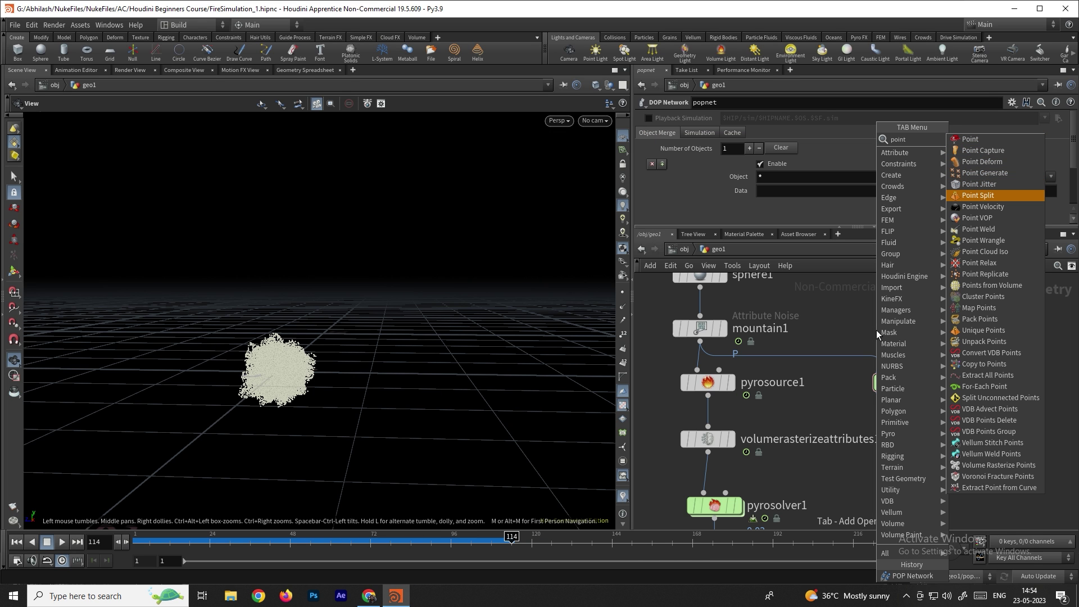
key("Return")
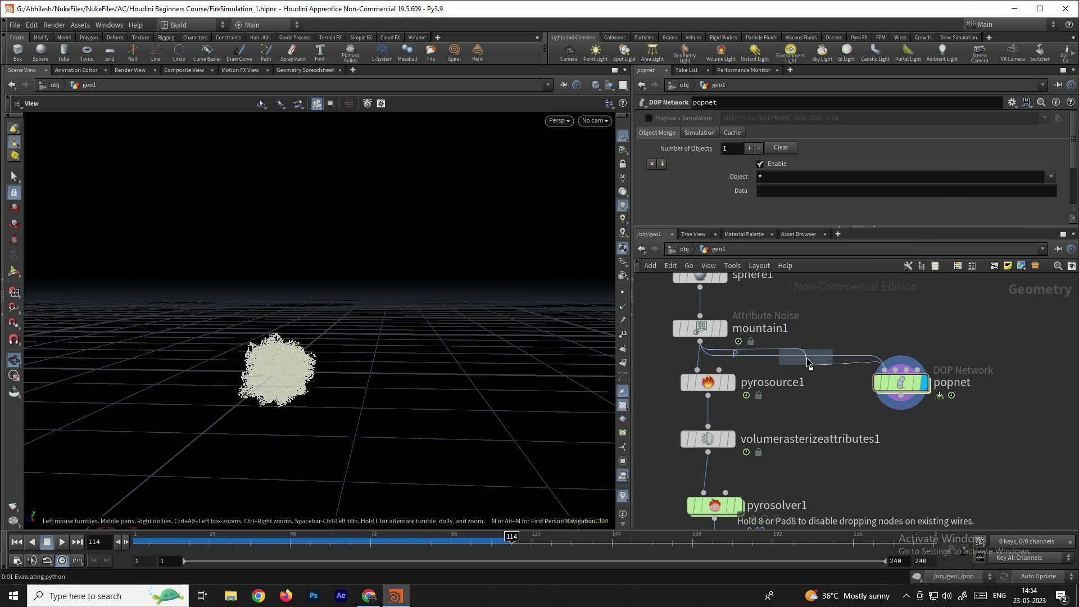
left_click(806, 360)
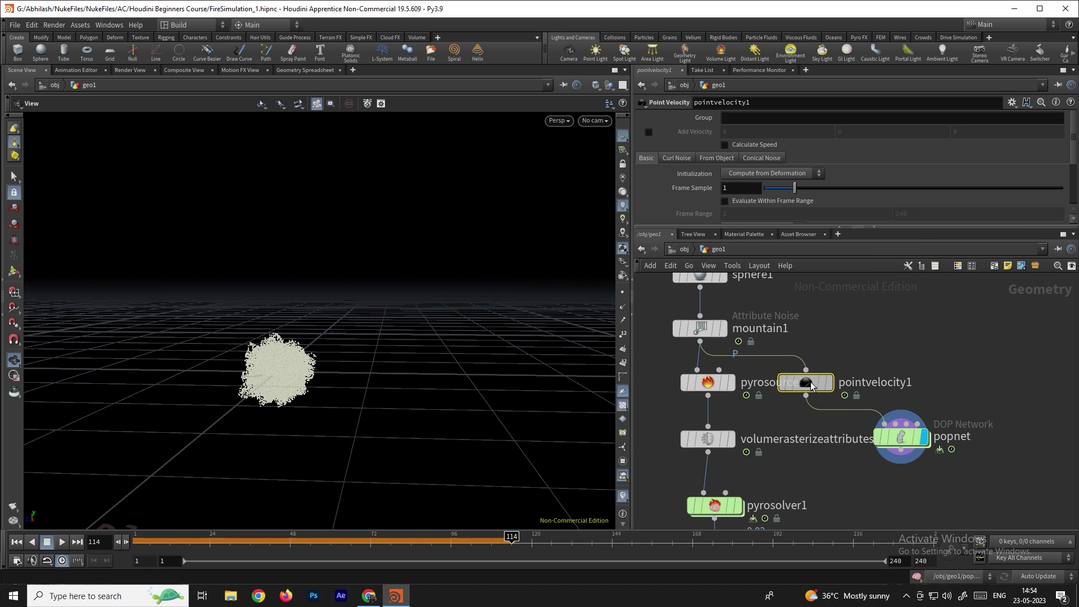
Step: Set pointvelocity1's initialization to Set to Value with a default Y velocity of 1
left_click(748, 173)
left_click(741, 205)
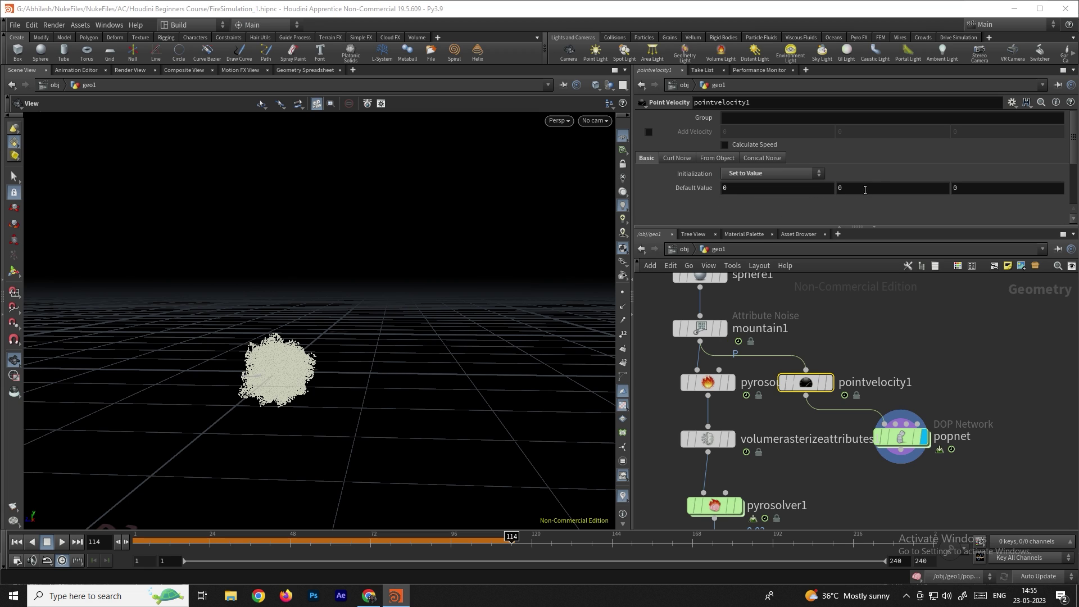
left_click(862, 189)
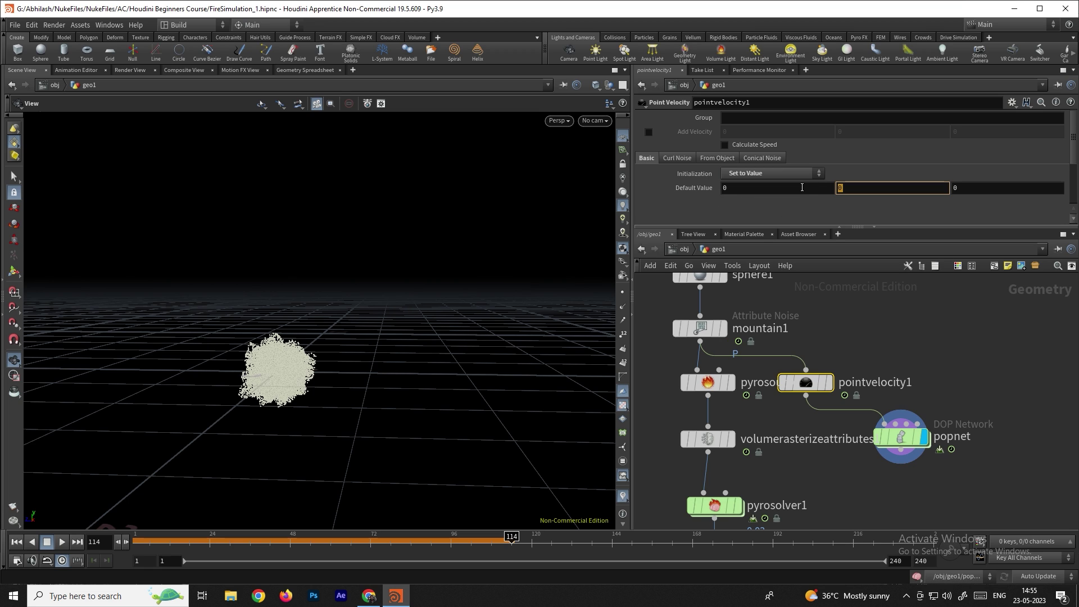
type("1")
key("Return")
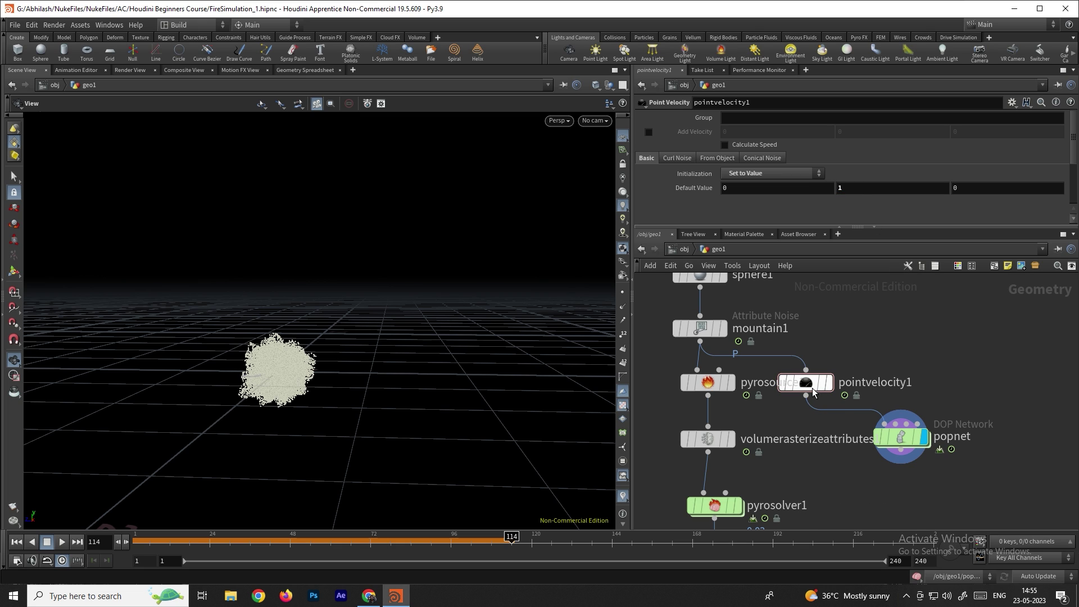
Step: Open pointvelocity1's node information, turn on visualization of the v attribute, and close the information window
mouse_move(828, 388)
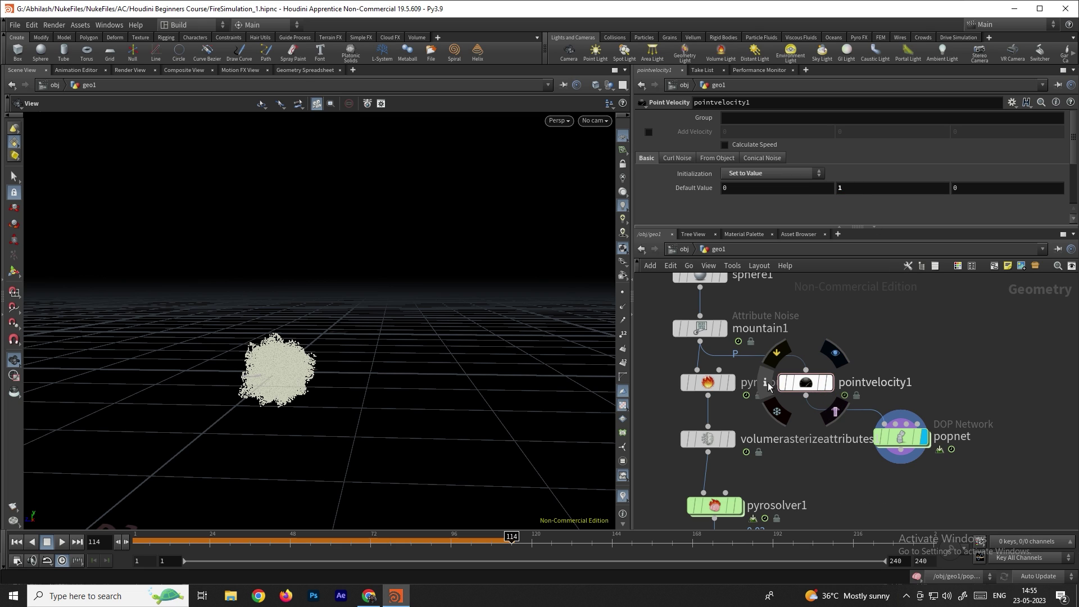
middle_click(790, 386)
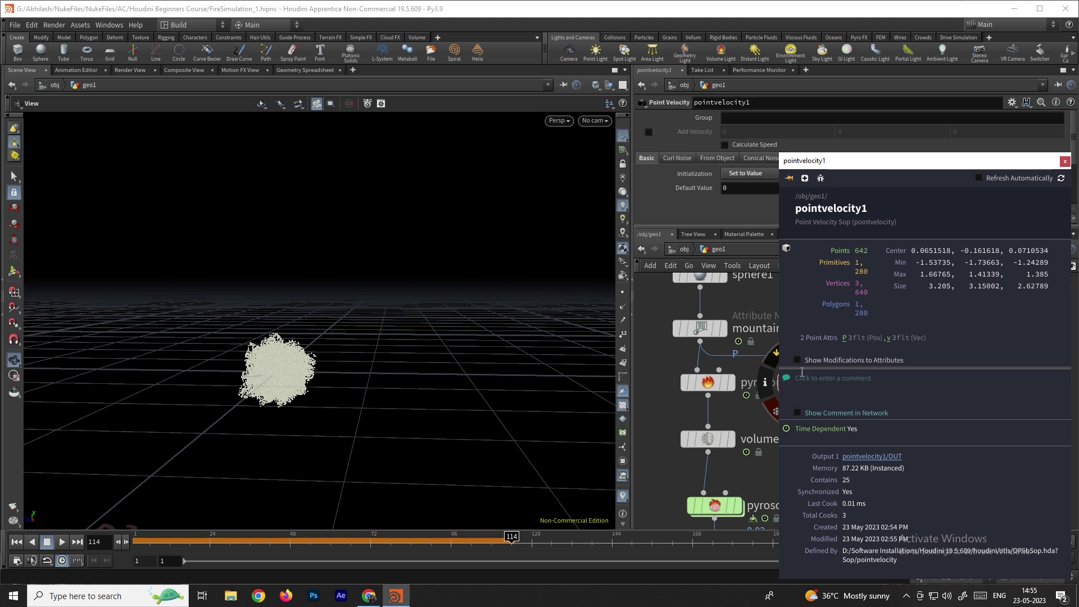
left_click(889, 339)
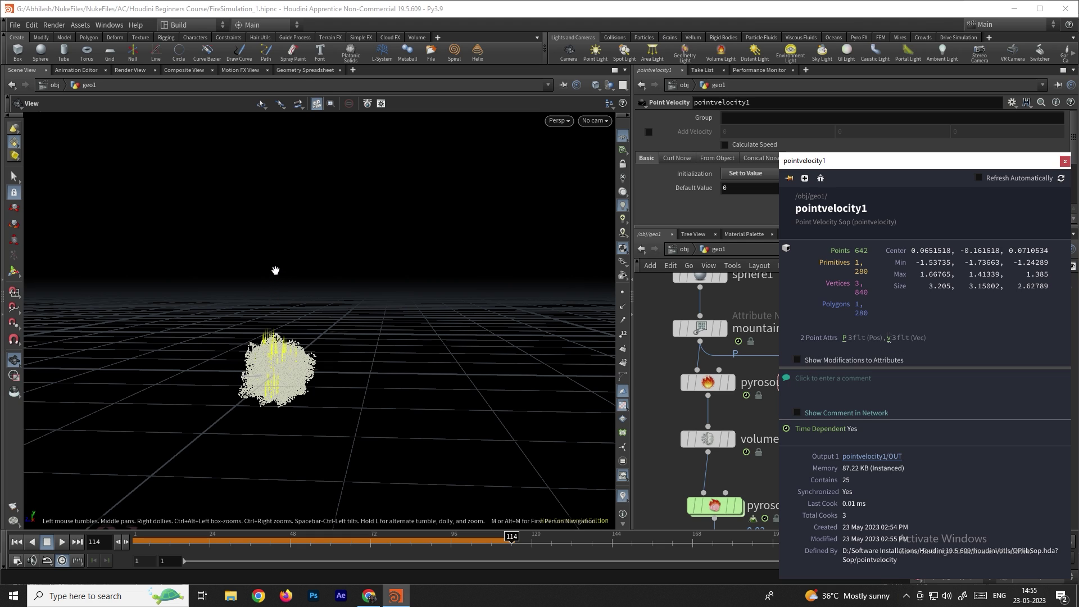
left_click(1064, 162)
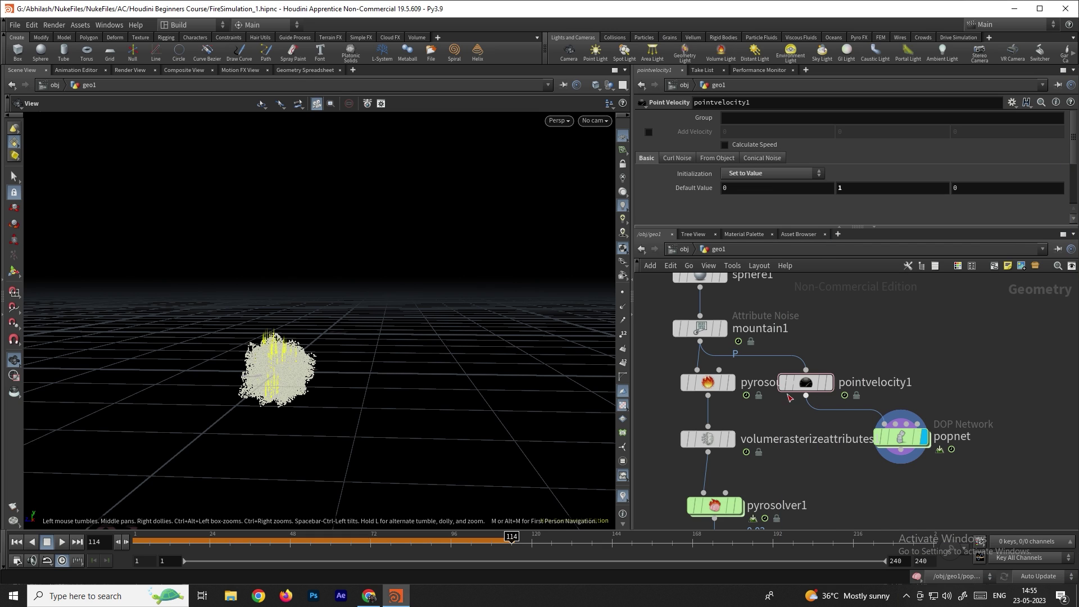
Step: Enable Add Curl Noise in pointvelocity1's curl noise settings
left_click(806, 384)
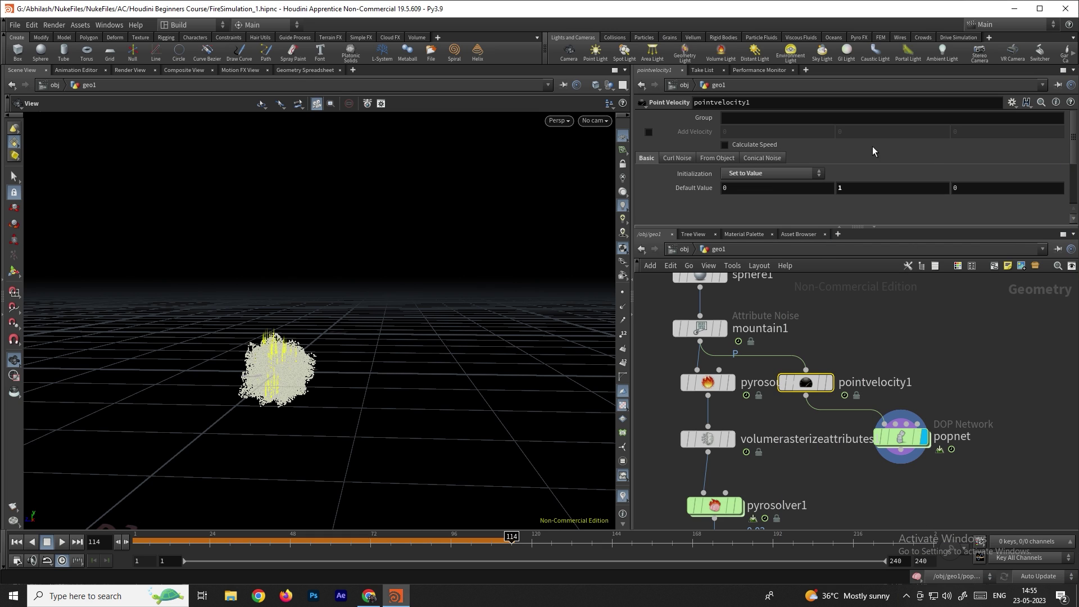
left_click(679, 158)
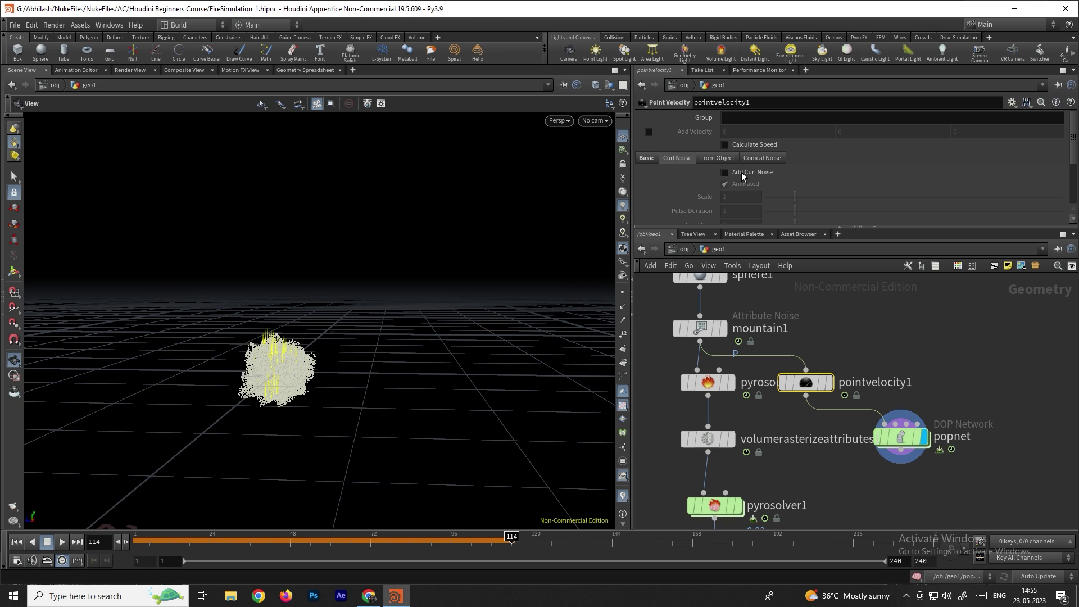
left_click(725, 173)
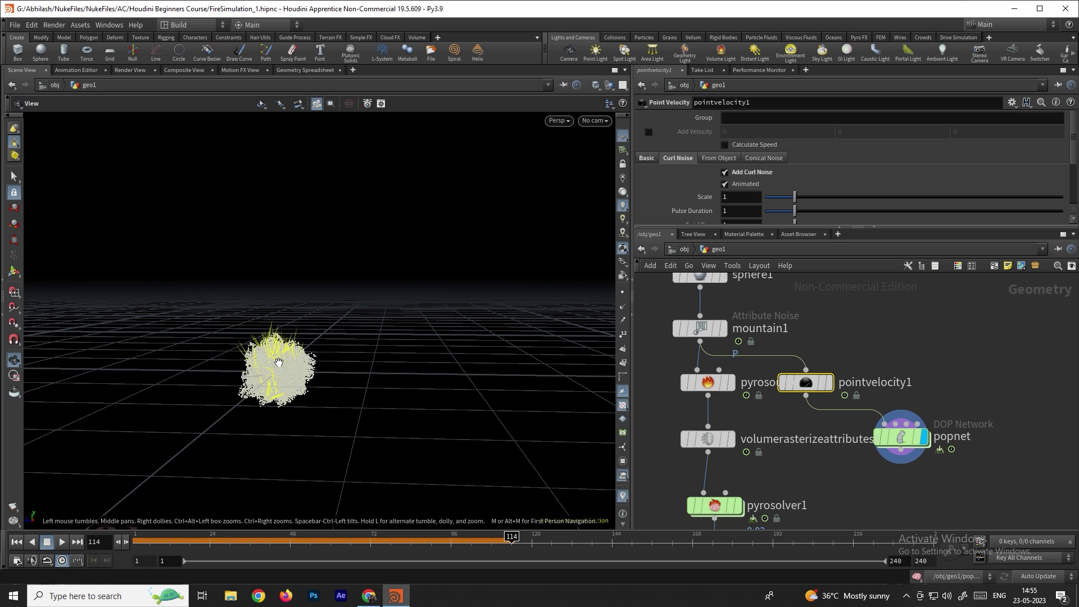
Step: Return to frame 1, inspect the velocity vectors on pointvelocity1's geometry, and switch the display back to popnet
key("Up")
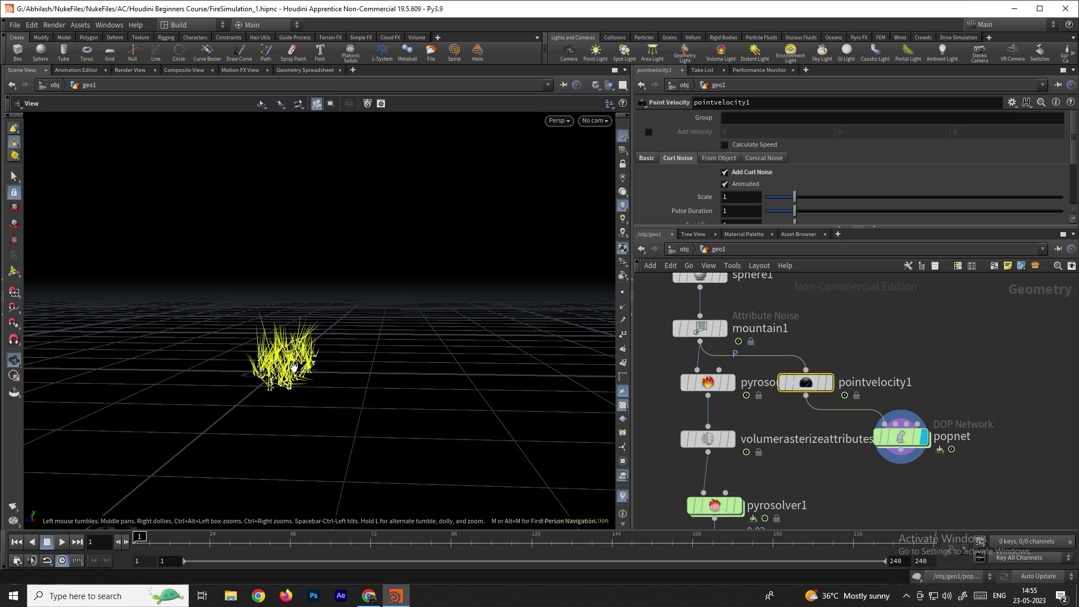
left_click_drag(315, 336, 281, 402)
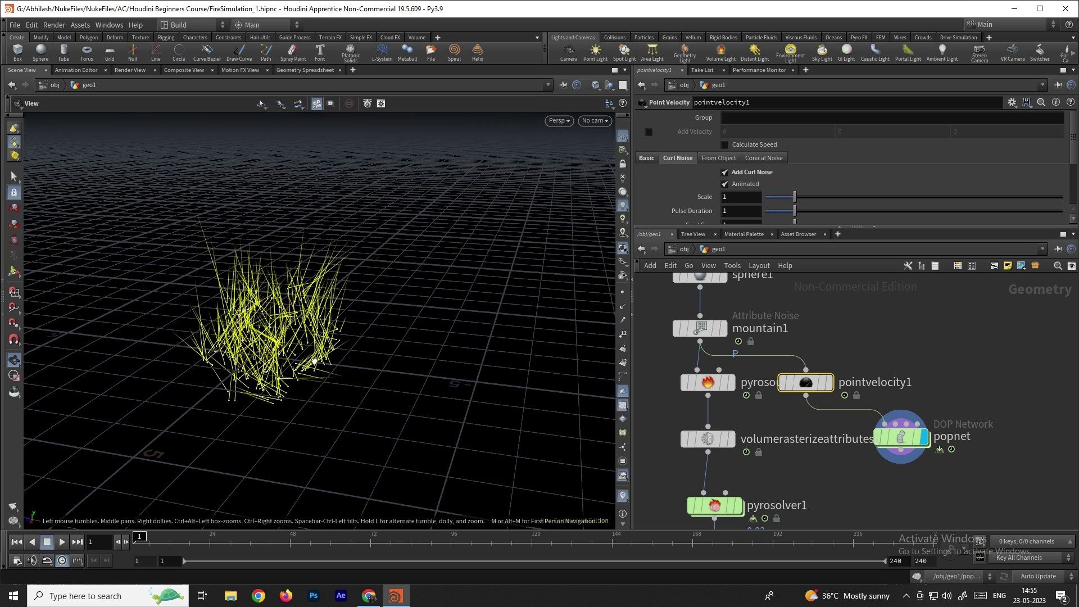
left_click(829, 383)
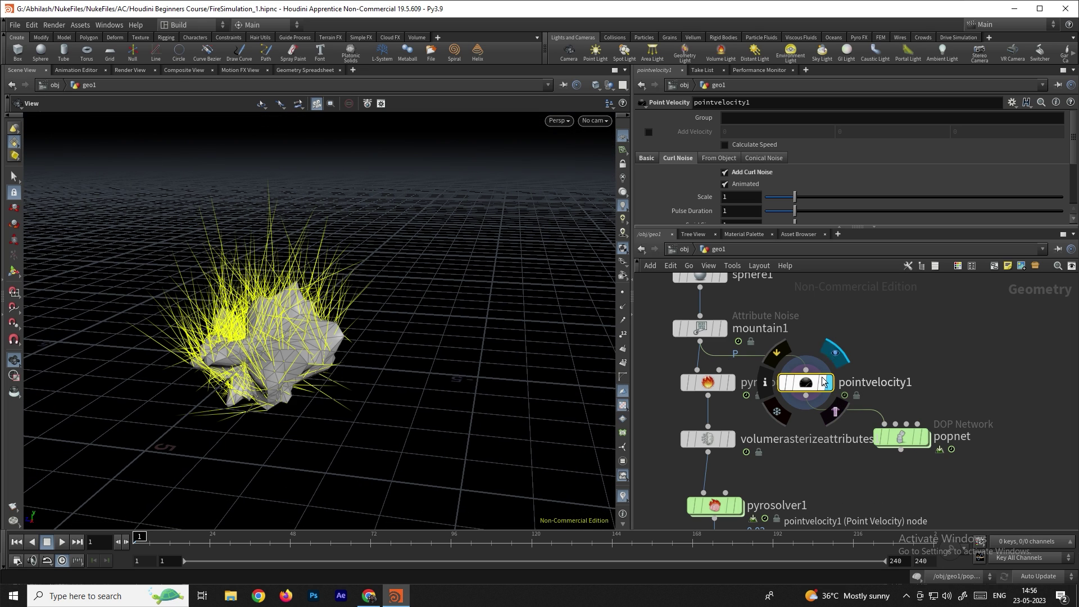
left_click(922, 438)
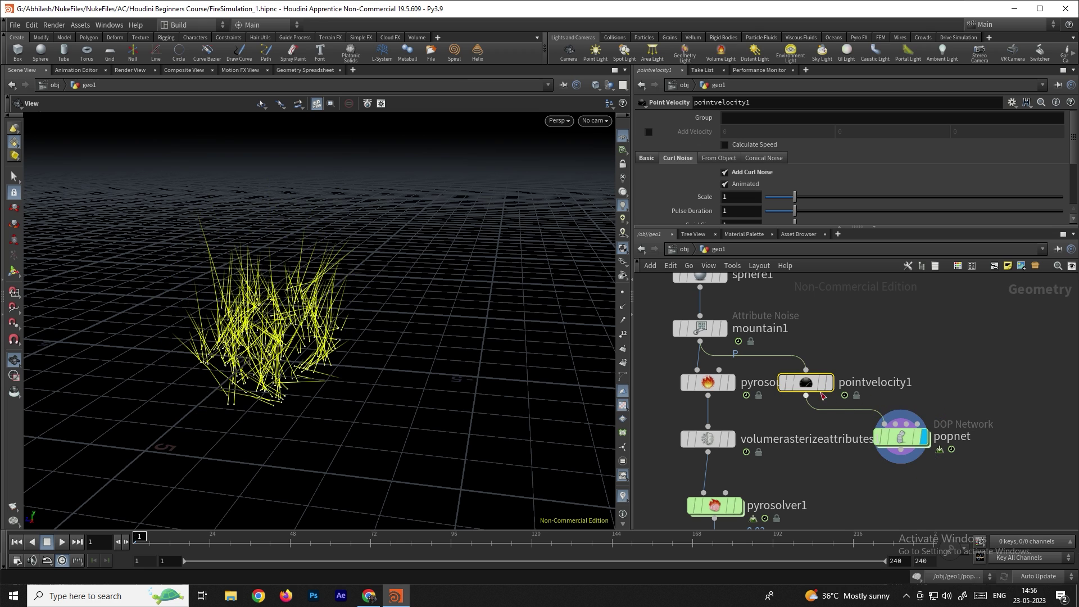
Step: Set pointvelocity1's curl noise Scale to 1.53 and Swirl Size to 1.72, and turn off the velocity visualization
scroll(810, 167, "down", 1)
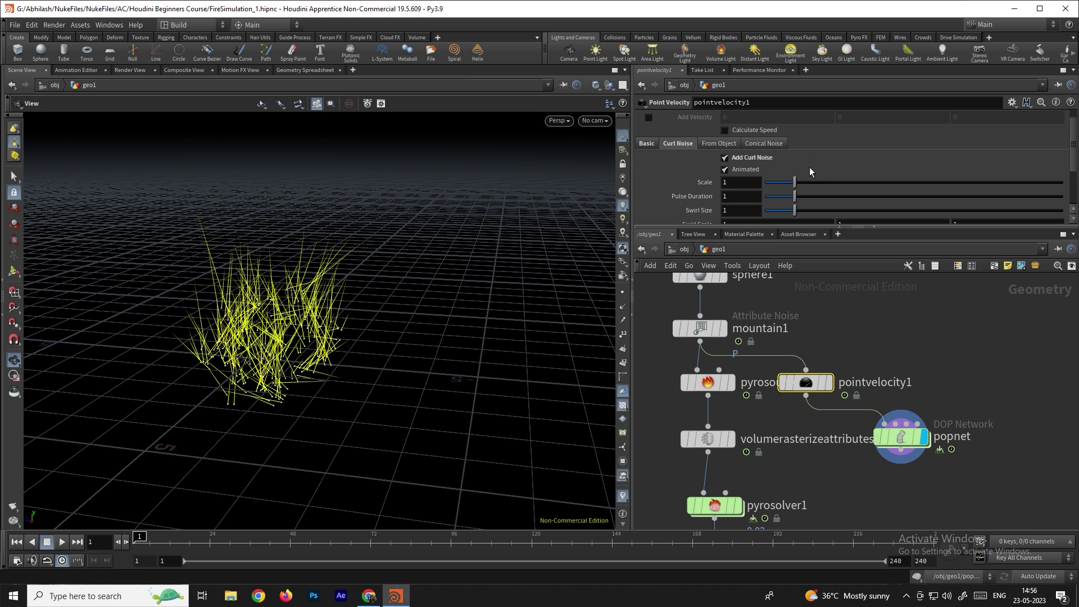
left_click_drag(797, 178, 816, 211)
mouse_move(819, 388)
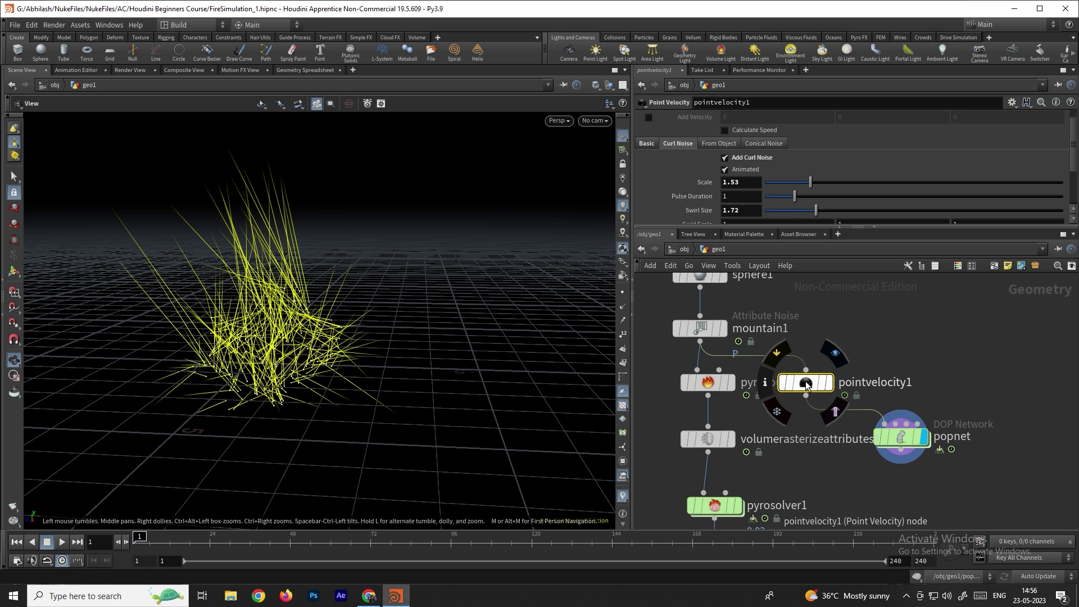
left_click(766, 382)
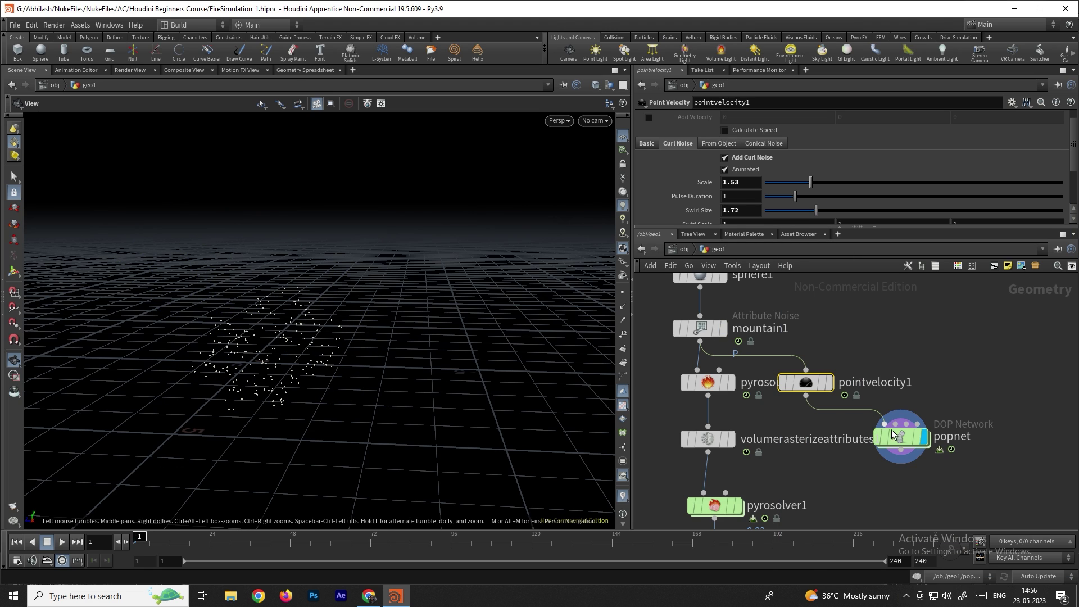
Step: Play the popnet simulation, stop it, and scrub the timeline back to frame 29
mouse_move(927, 437)
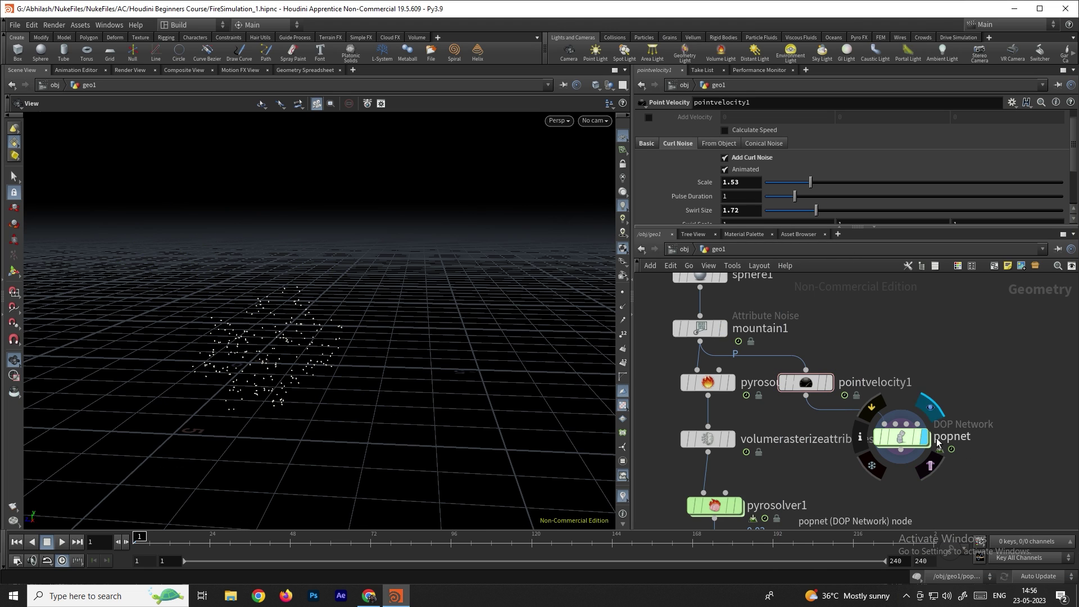
left_click(63, 542)
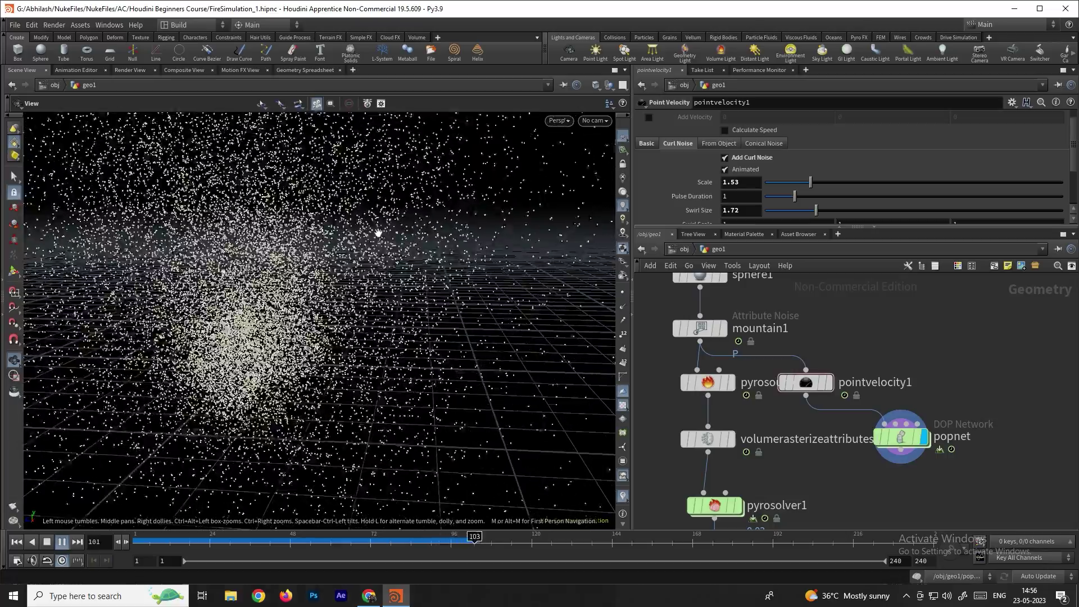
key("Escape")
left_click_drag(322, 541, 226, 541)
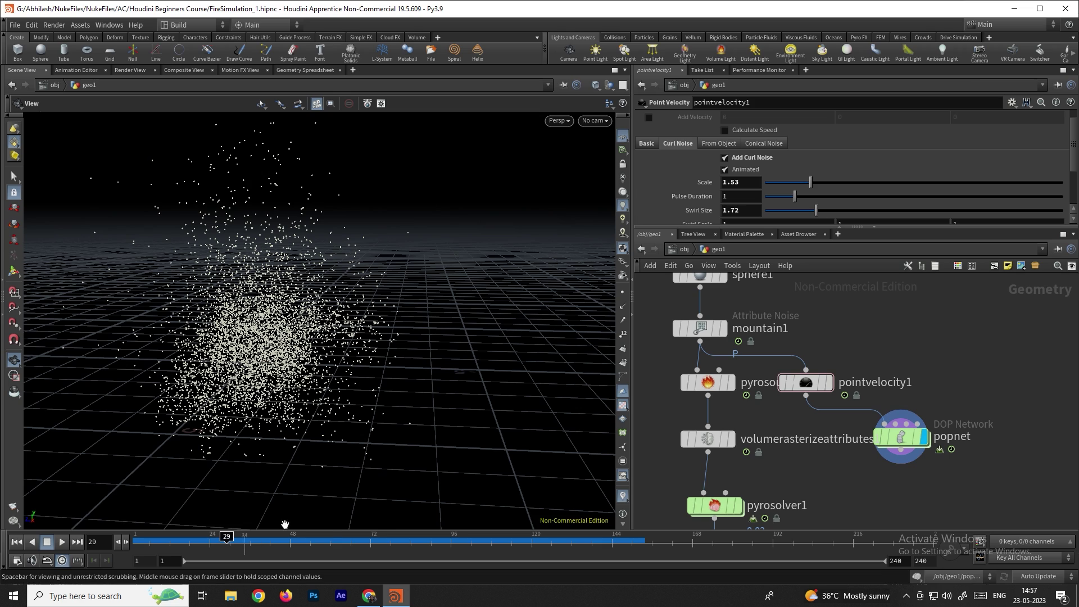
Step: Go inside the popnet network and show the Birth settings of the source_first_input POP Source
double_click(903, 439)
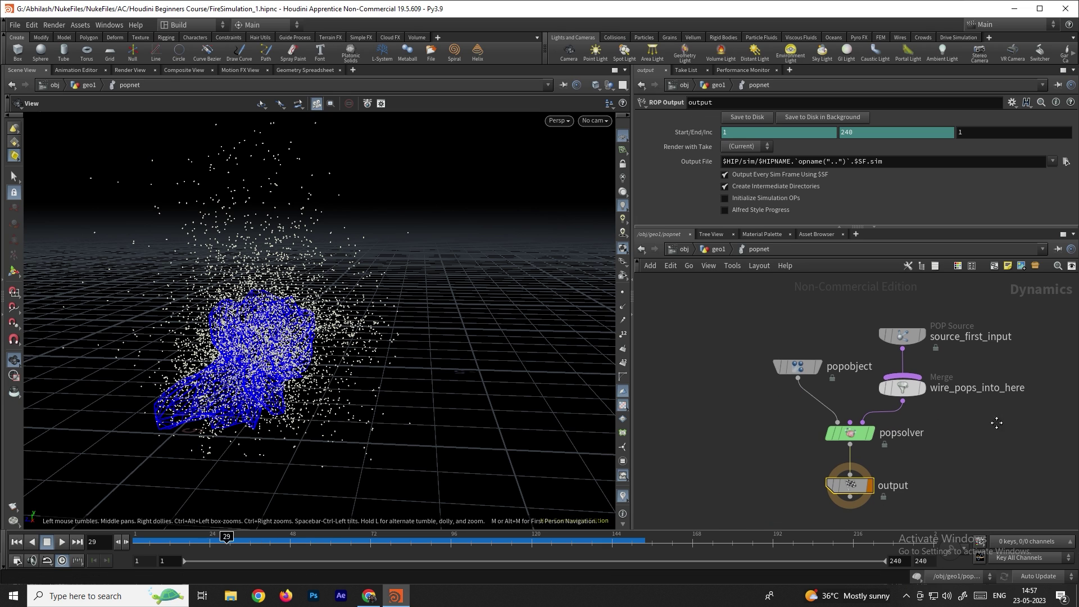
left_click(867, 378)
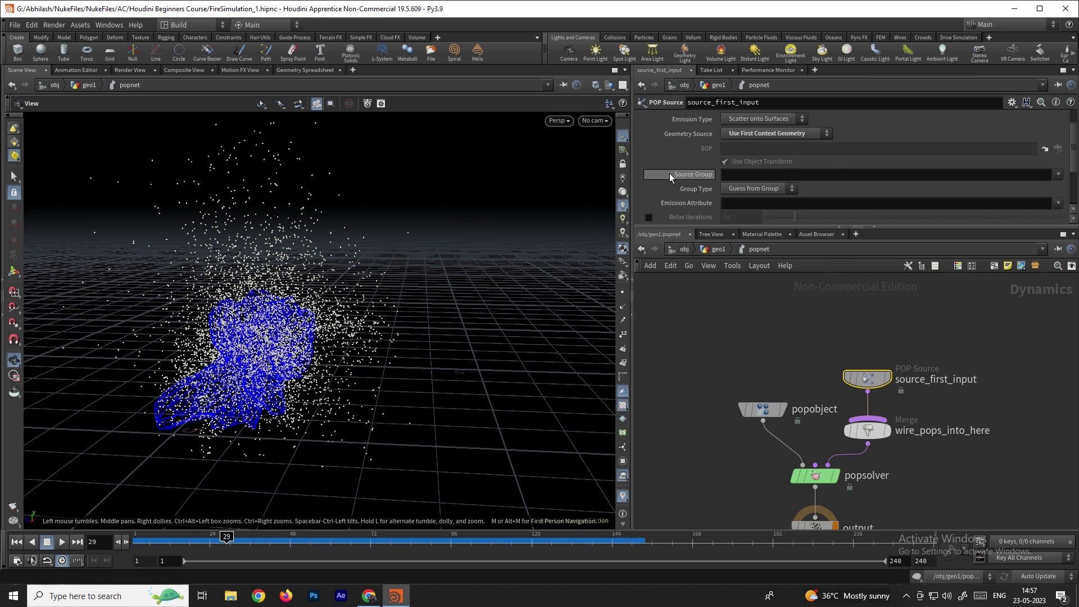
left_click(675, 133)
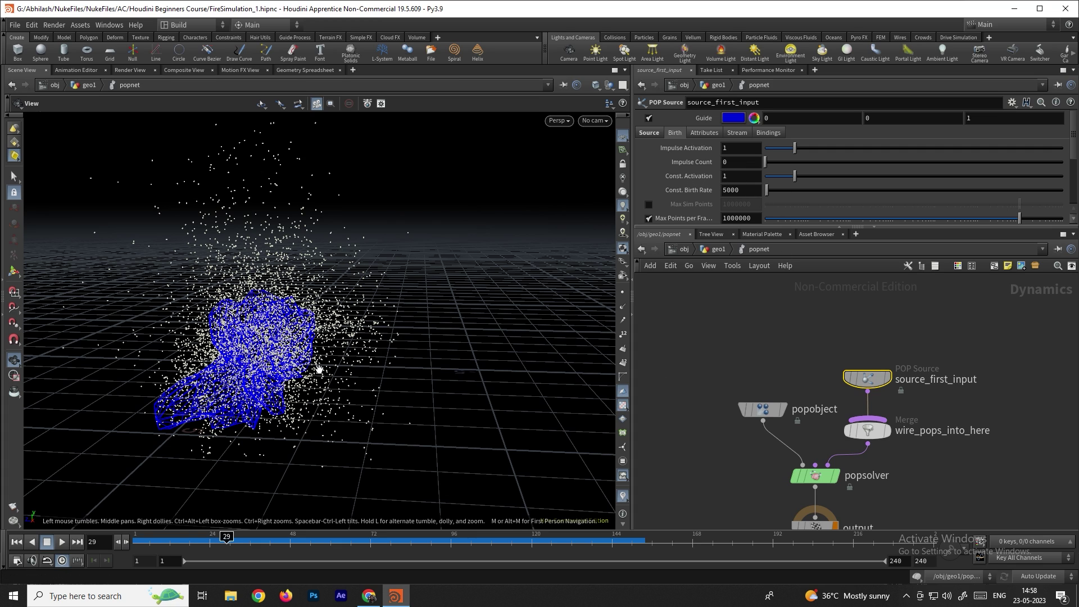
Step: Set the Const. Activation of source_first_input to the expression $F<4
mouse_move(226, 538)
left_mouse_down()
mouse_move(296, 537)
mouse_move(278, 526)
mouse_move(223, 537)
left_mouse_up()
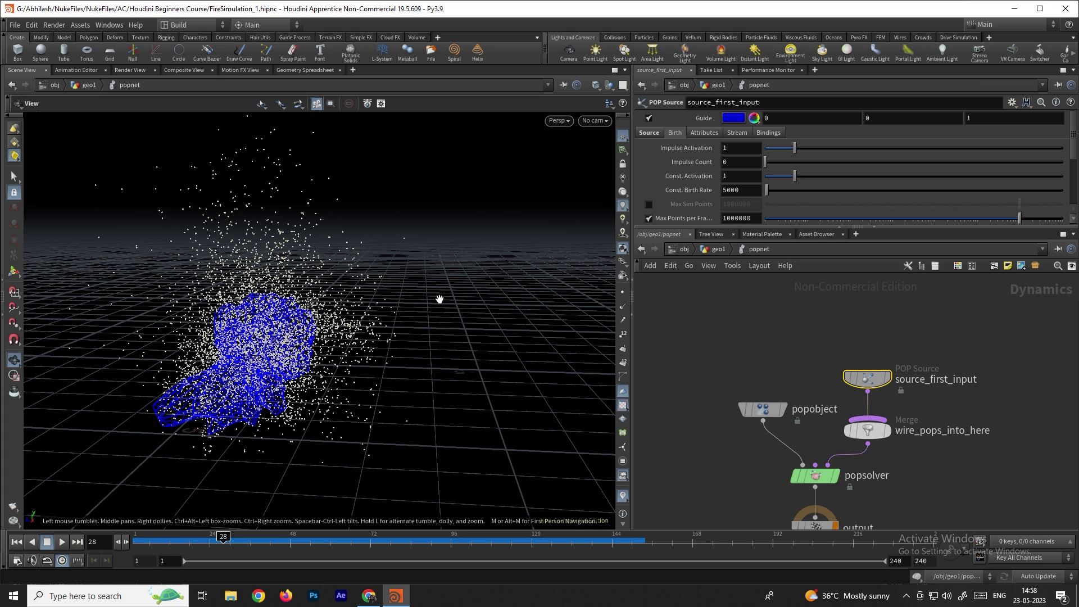
left_click(740, 176)
type("$F")
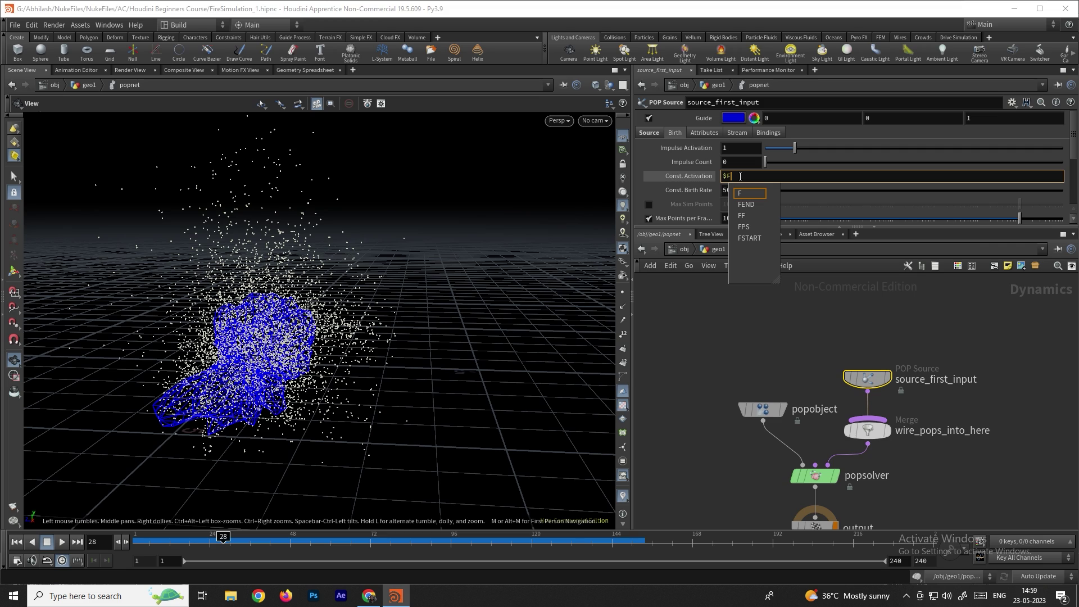
type("<")
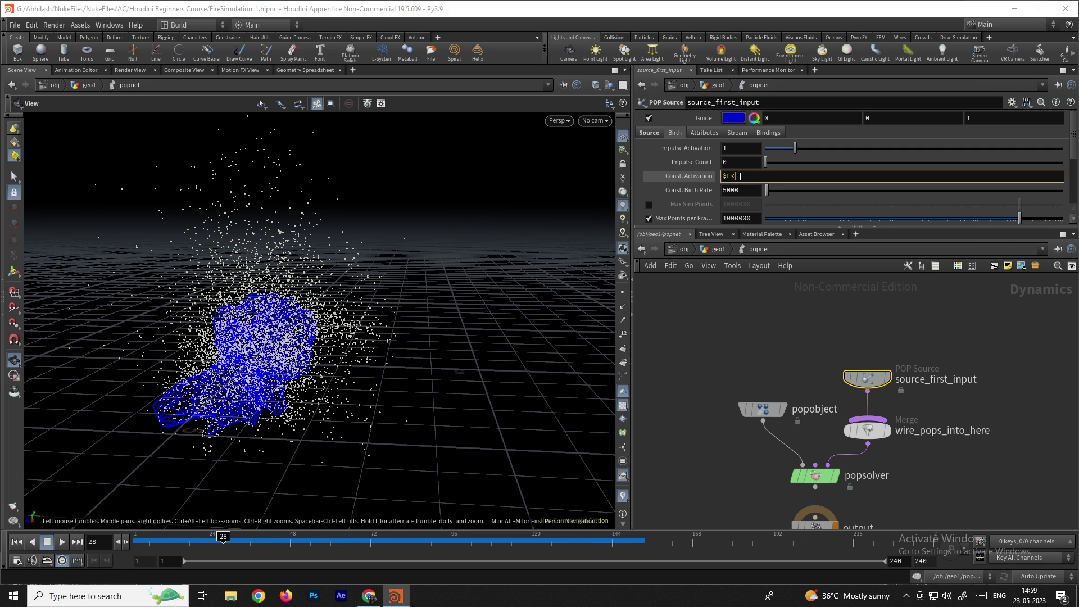
key("Return")
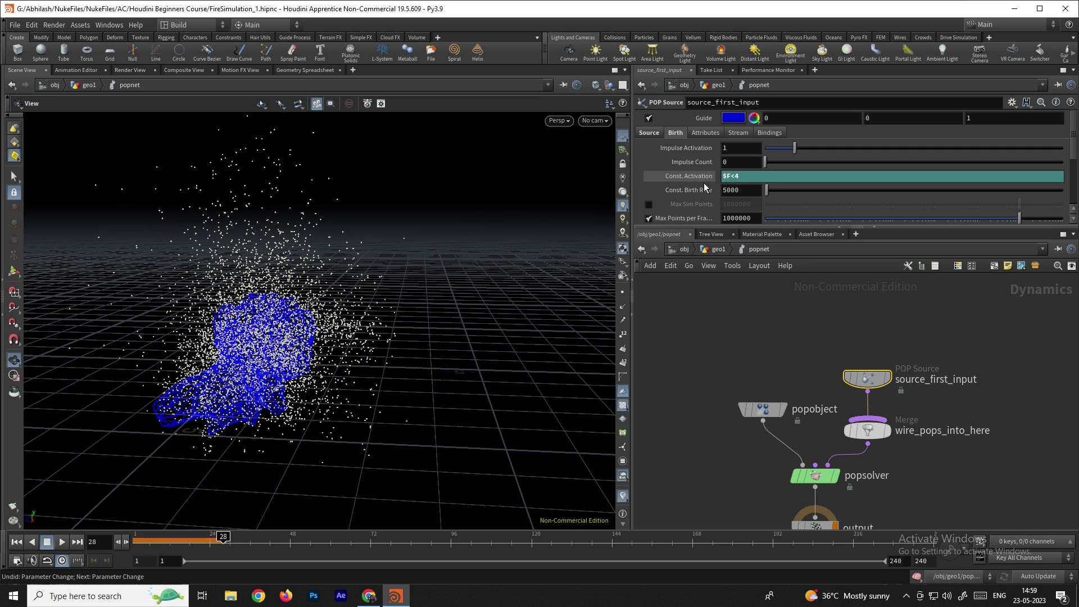
Step: Set the particles' Life Expectancy to 1 and Life Variance to 2 on source_first_input
scroll(704, 183, "down", 4)
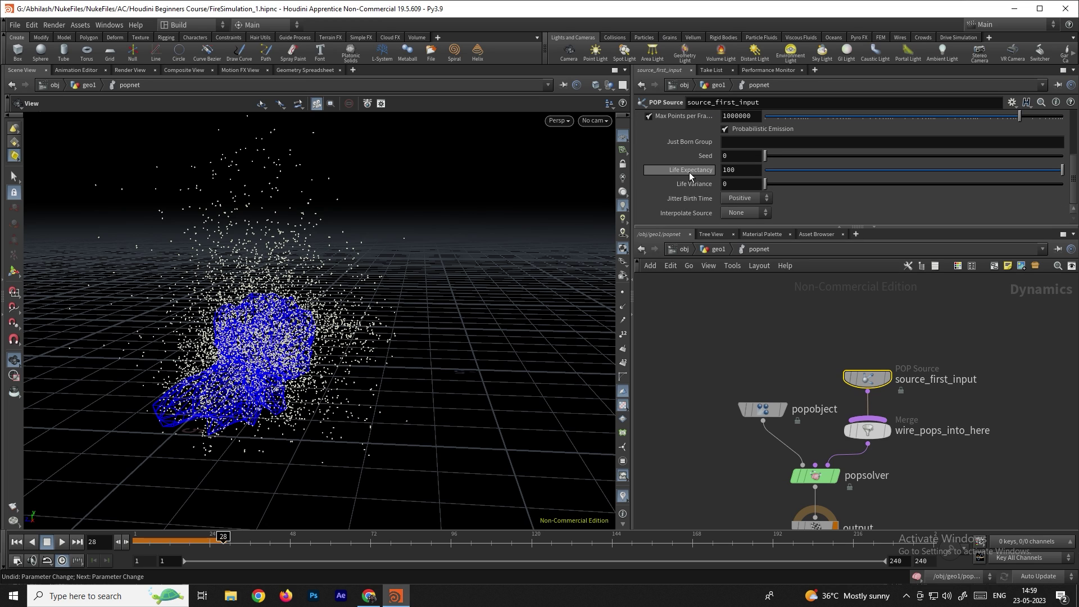
mouse_move(690, 174)
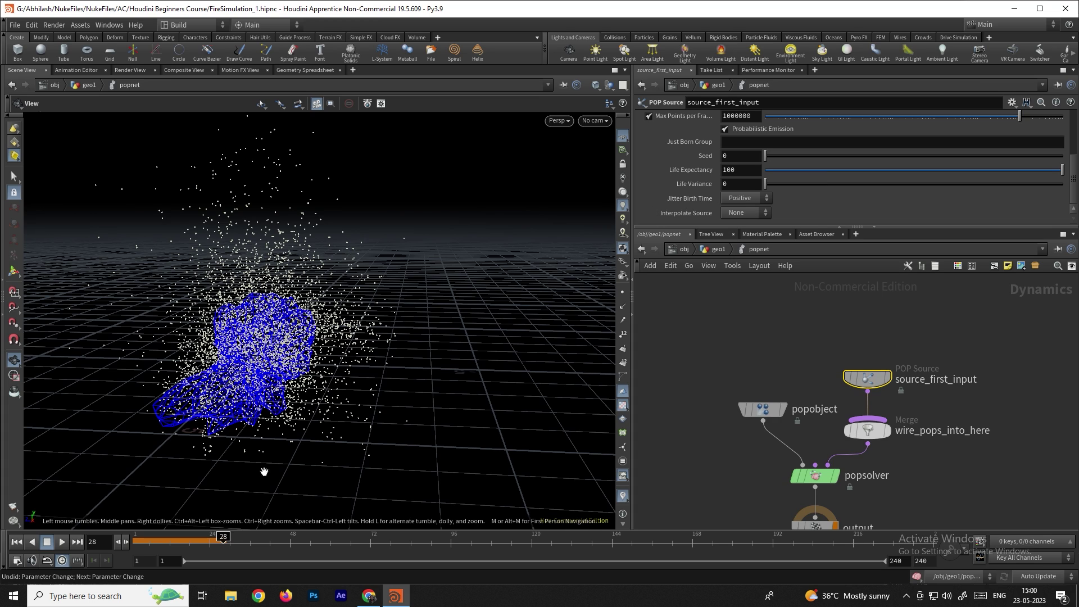
left_click(742, 169)
type("1")
key("Tab")
type("1")
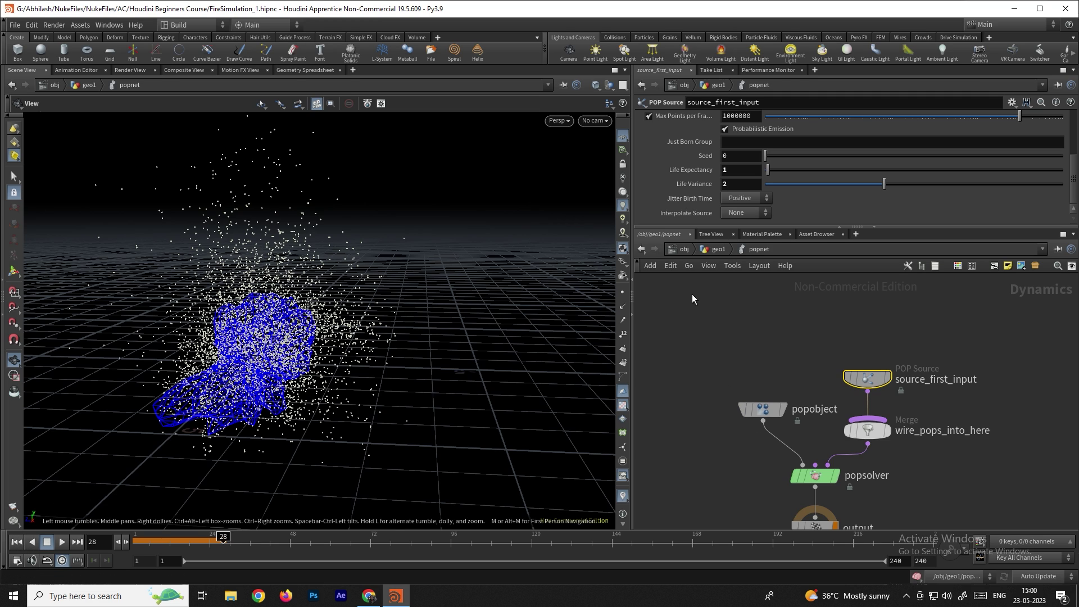
Step: Go back up to geo1, play the popnet simulation twice from frame 1, and stop it at frame 46
left_click(641, 249)
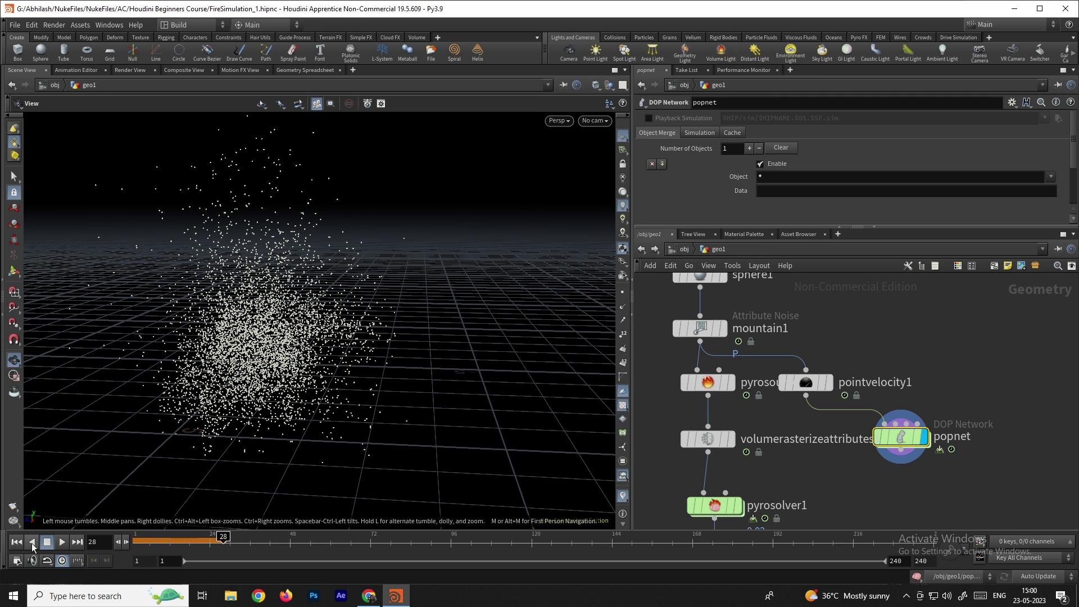
left_click(16, 543)
left_click(63, 542)
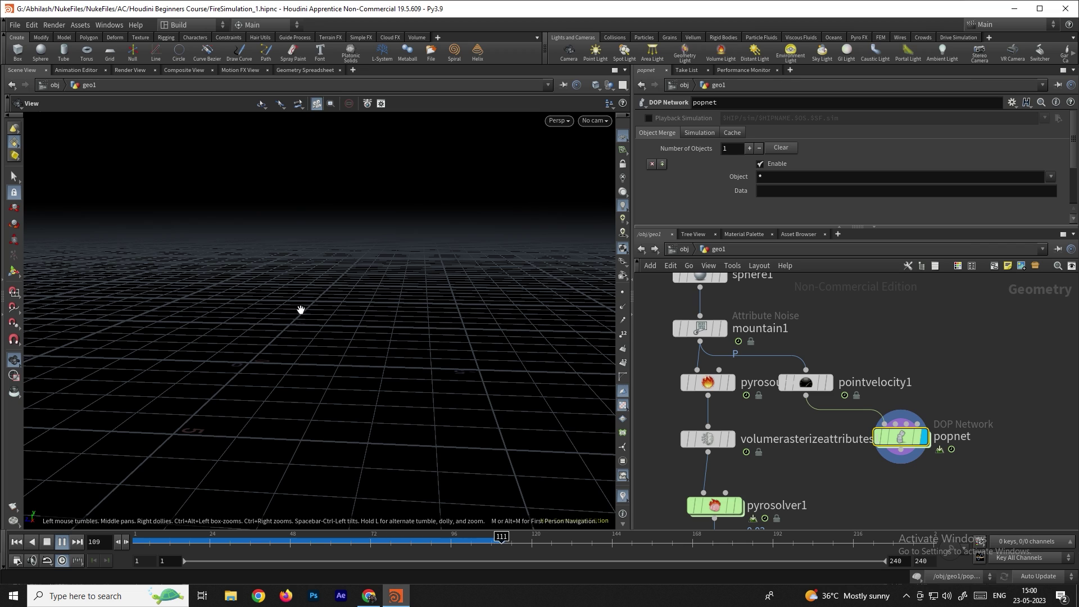
left_click(53, 541)
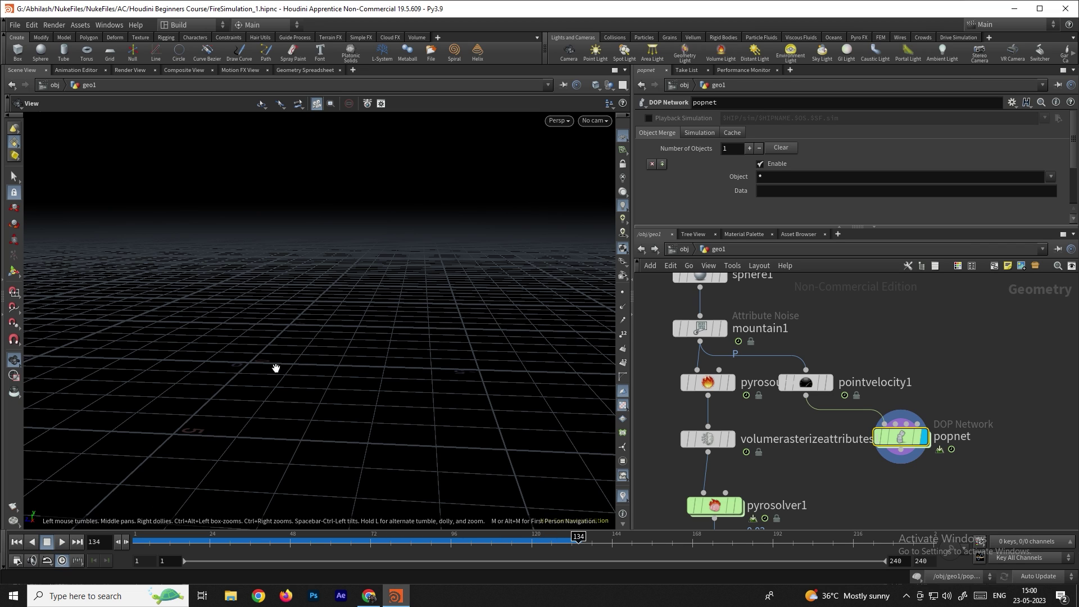
key("ctrl+Up")
key("Up")
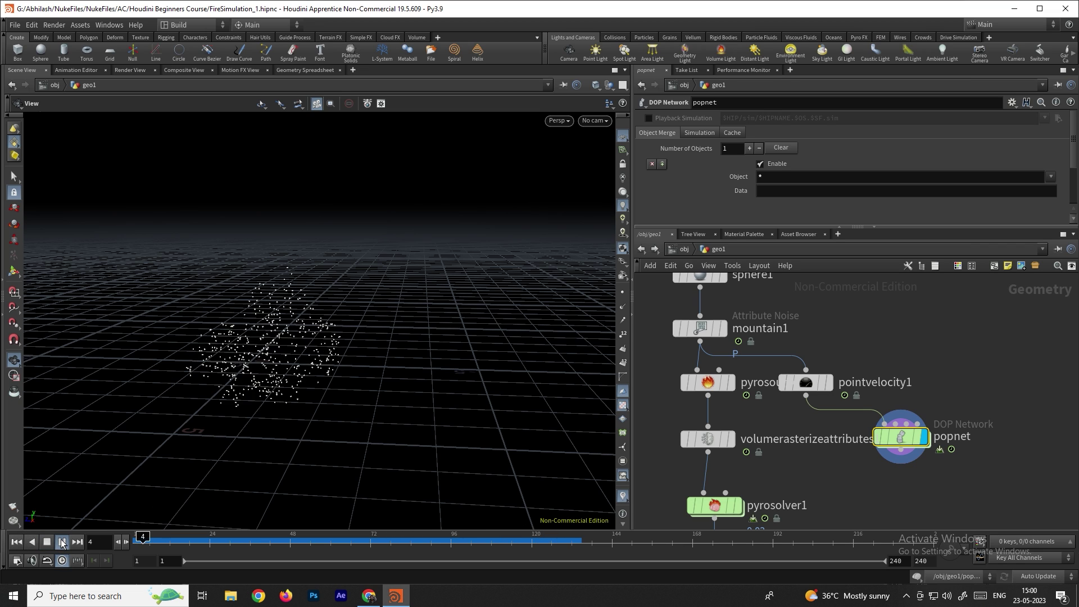
left_click(47, 541)
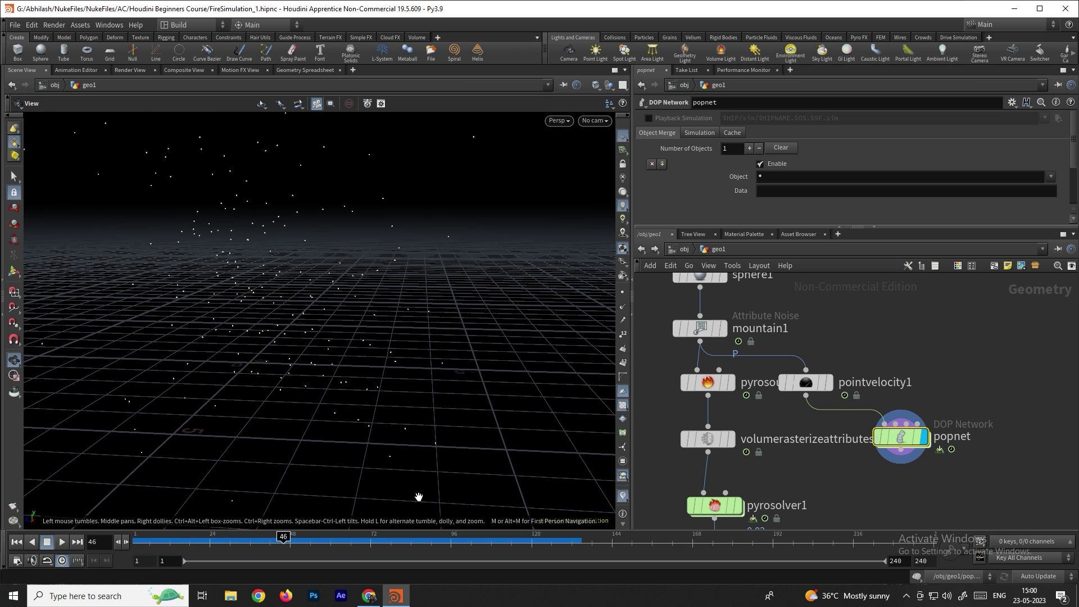
Step: Go inside popnet and set Inherit Velocity to 3 in the attribute settings of source_first_input
double_click(901, 445)
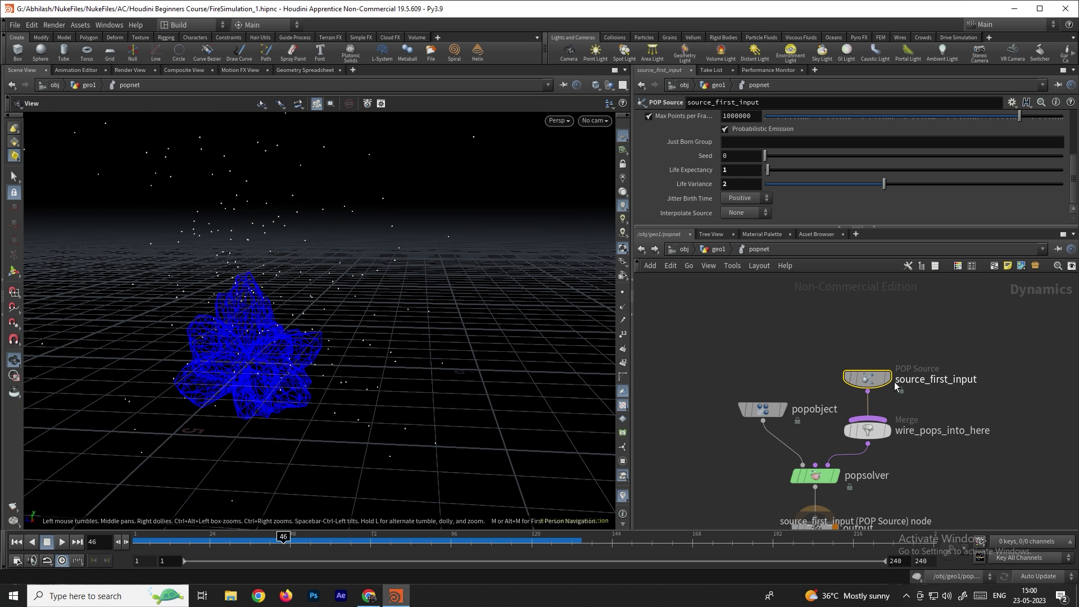
scroll(695, 169, "up", 6)
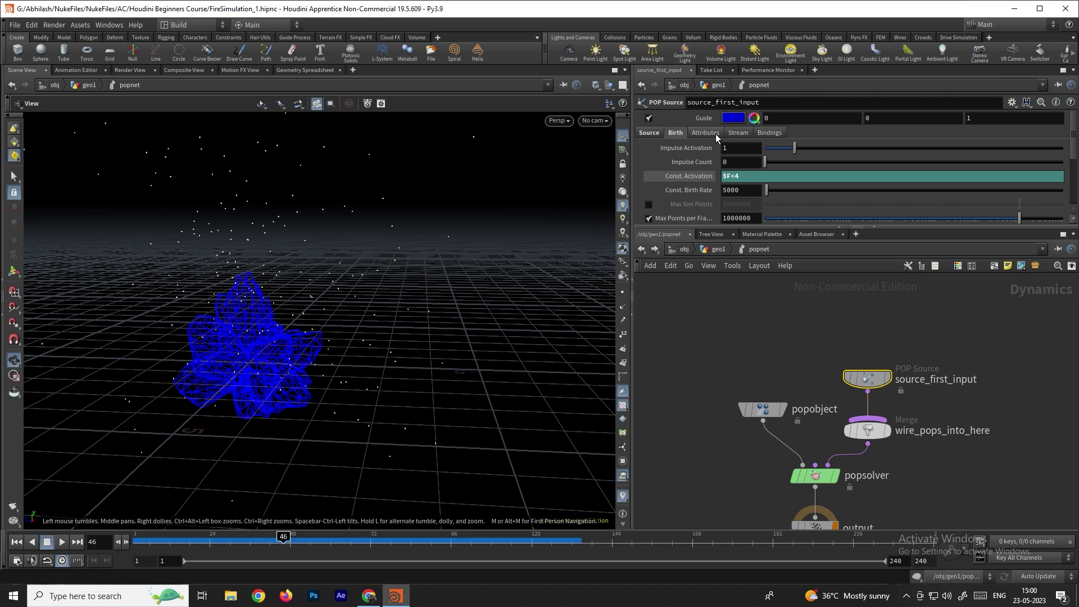
left_click(716, 134)
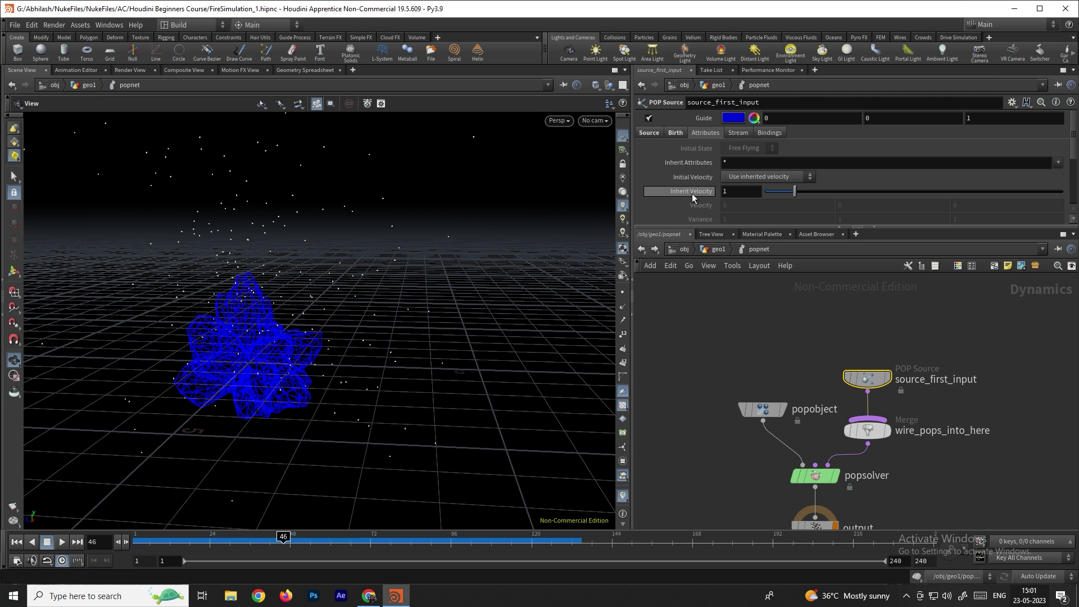
left_click(741, 190)
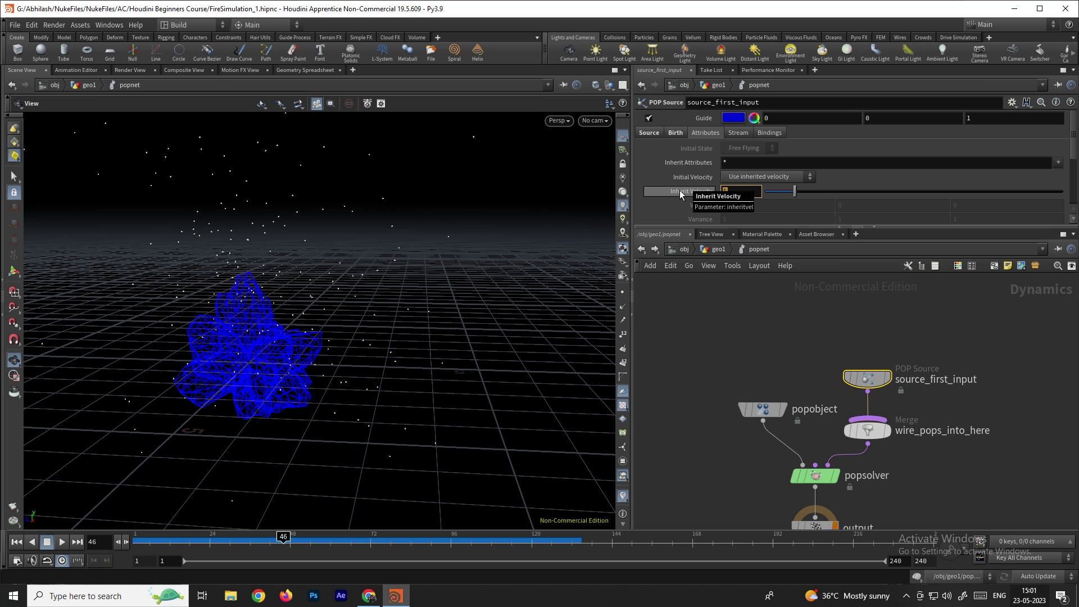
key("Return")
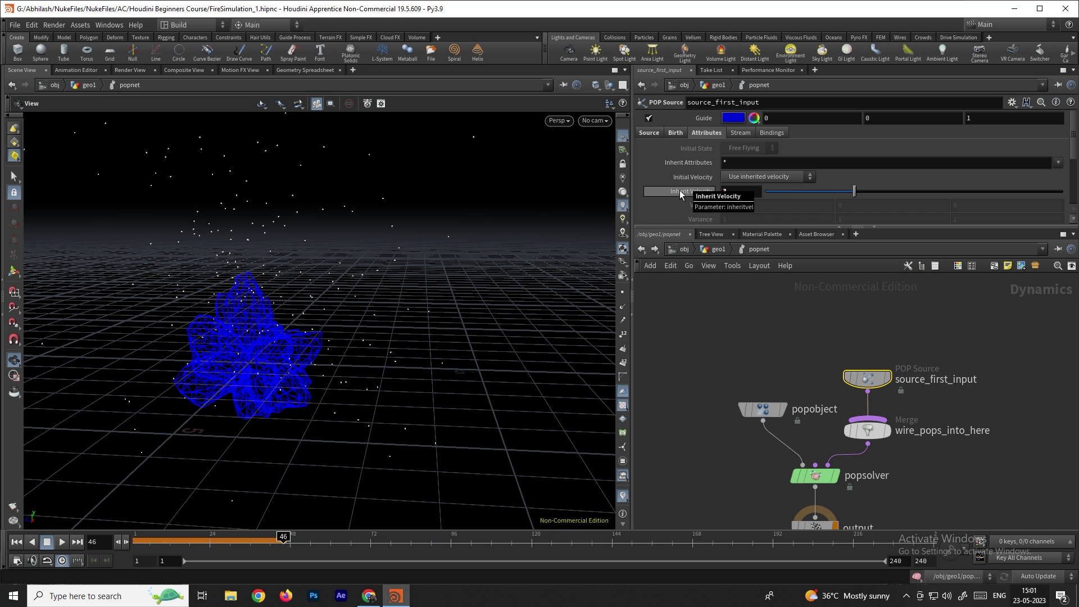
left_click(734, 346)
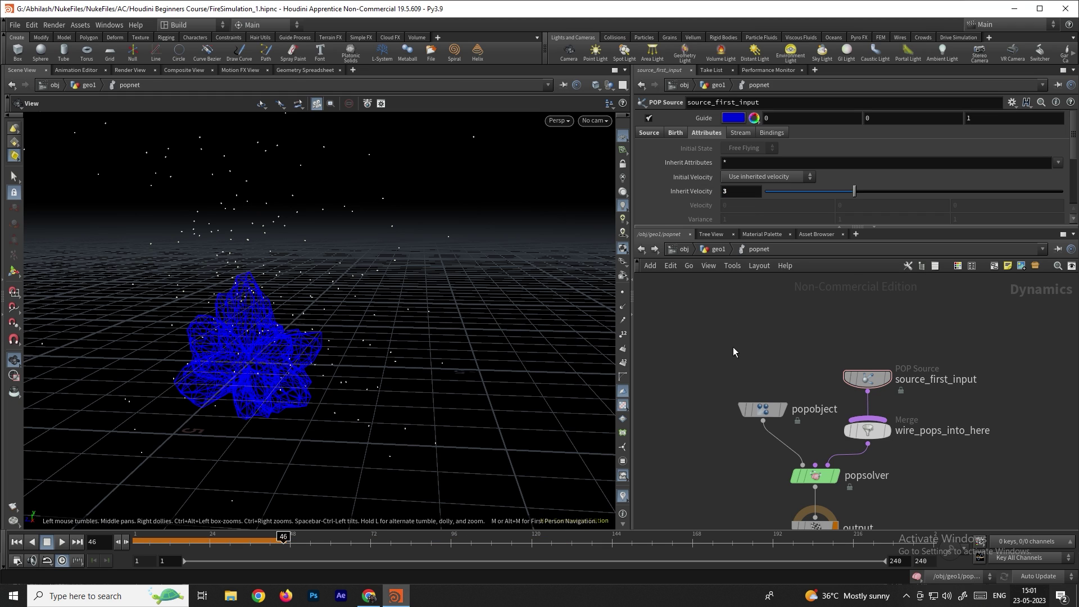
Step: Go back up to geo1, replay the particle simulation from the start, and return to frame 1
left_click(645, 254)
left_click(17, 543)
left_click(62, 541)
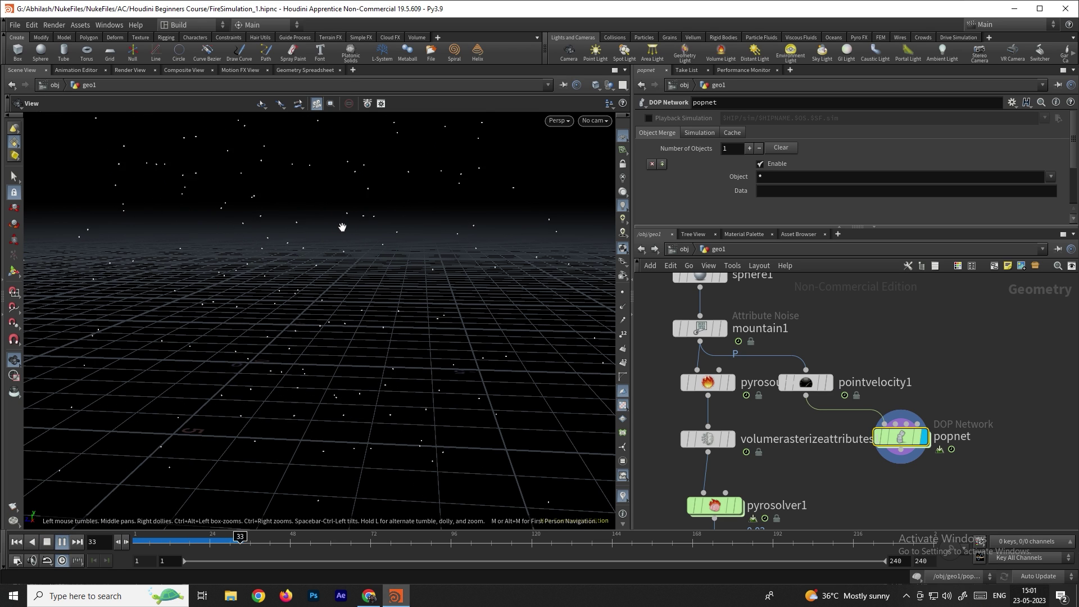
left_click(63, 541)
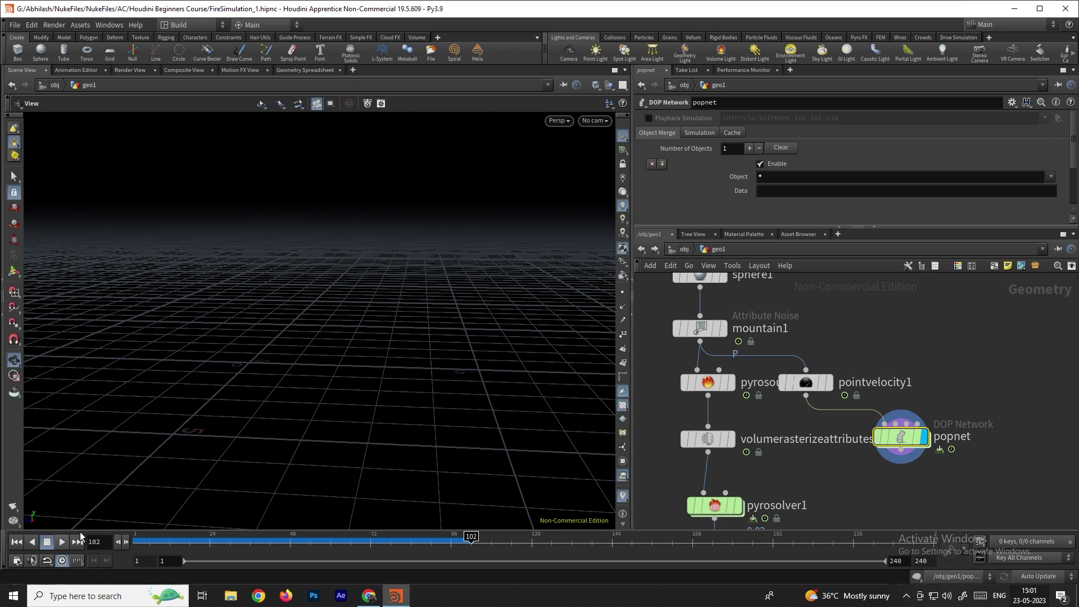
left_click(16, 542)
left_click(60, 542)
left_click(24, 541)
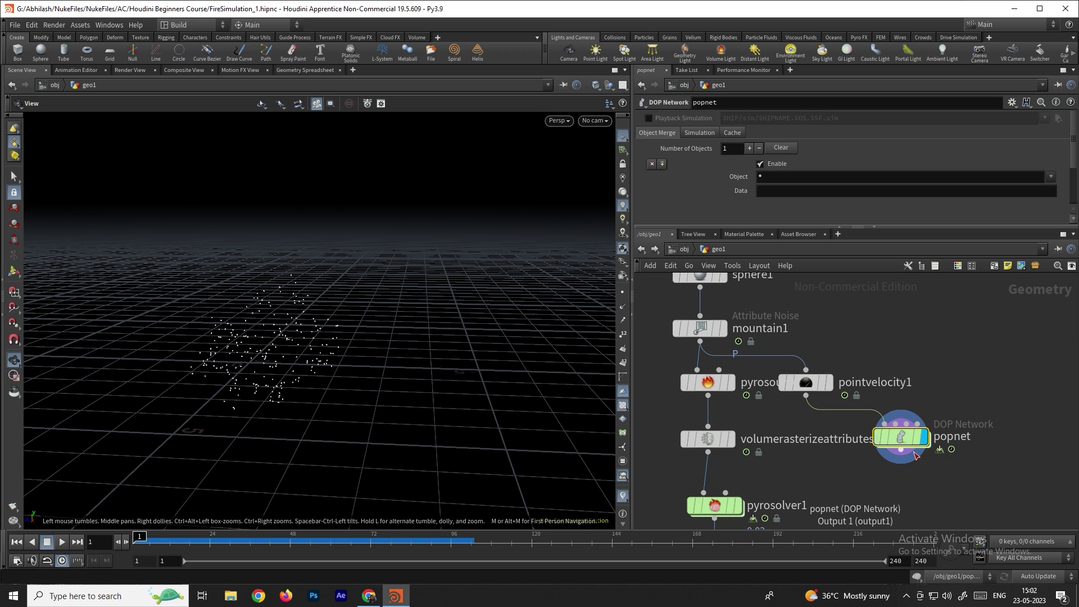
Step: Add a Particle Trail node below popnet, connected to its output and set as the displayed node
key("Tab")
type("part")
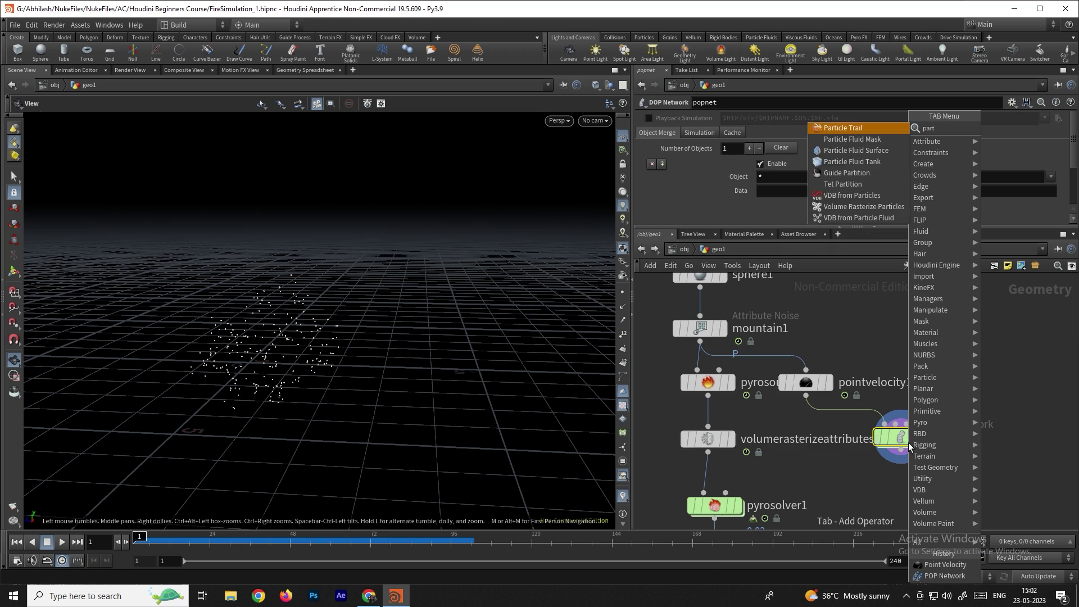
key("Return")
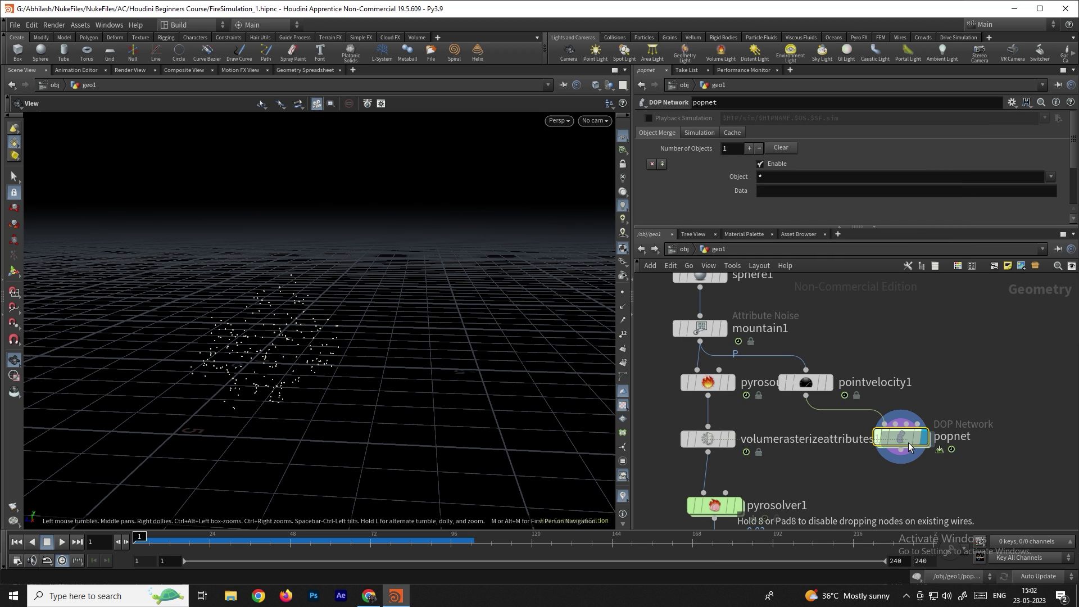
left_click(901, 503)
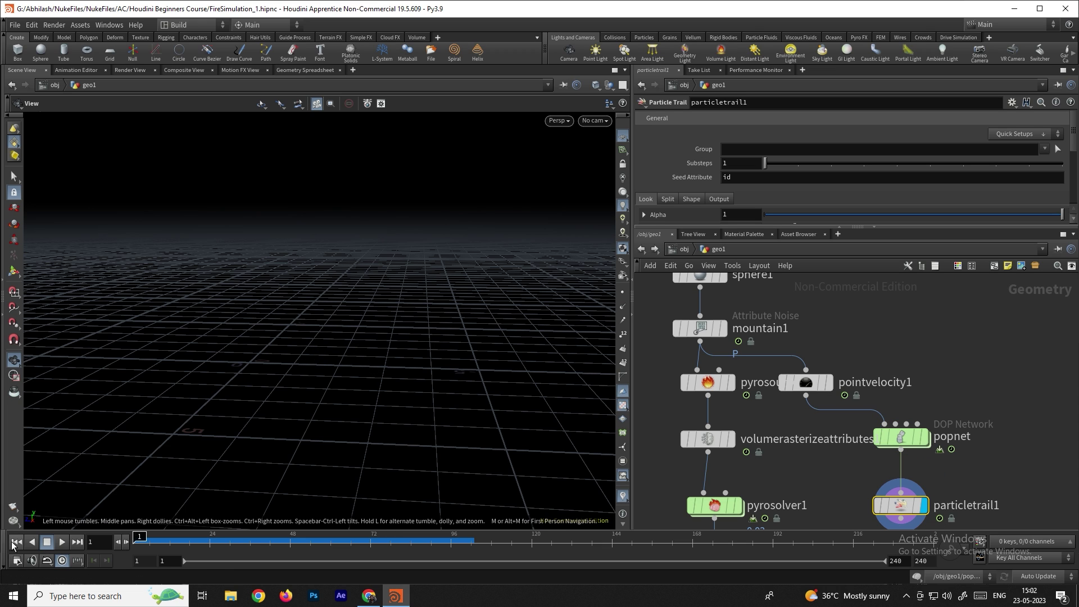
Step: Play the particle trails, scrub back to frame 13, and inspect the streaks from another angle
left_click(63, 541)
left_click(244, 541)
left_click_drag(244, 541, 174, 541)
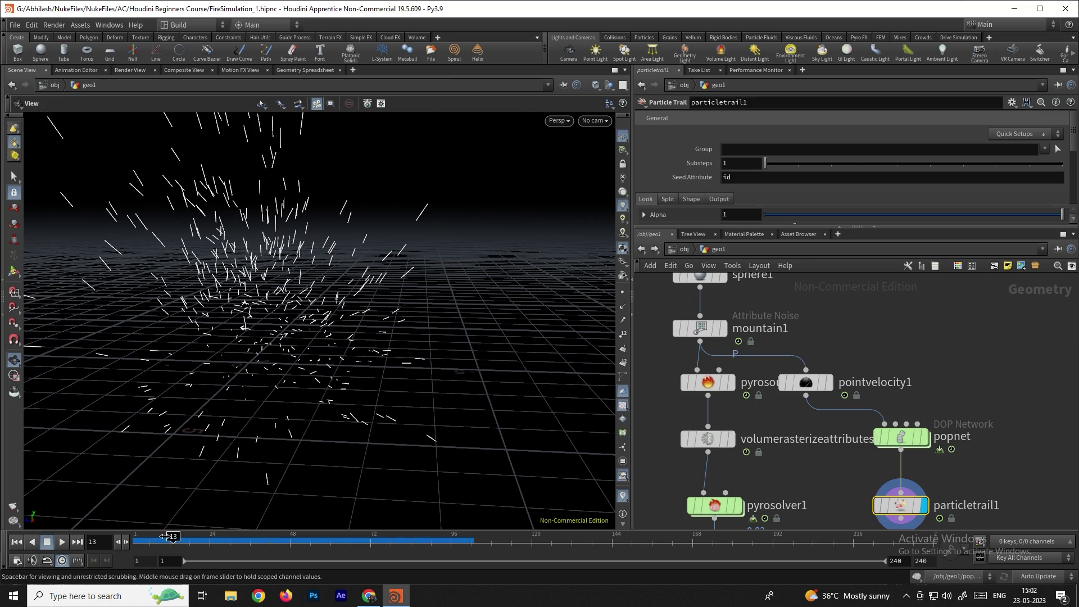
left_click_drag(371, 281, 406, 269)
left_click_drag(330, 275, 338, 303)
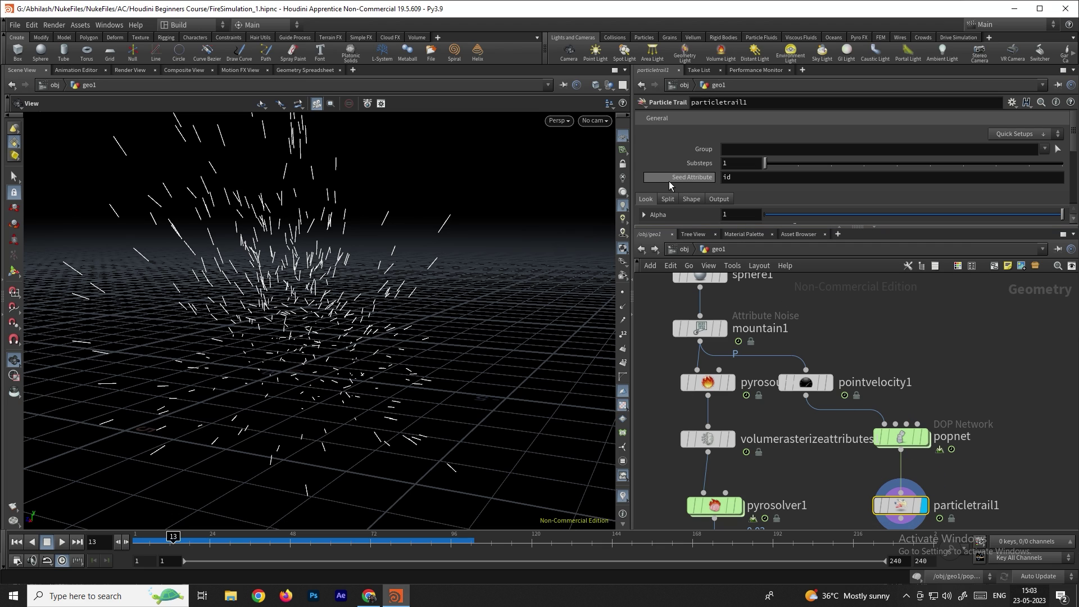
Step: Expand the Color settings of particletrail1 and change the color mode to Sample Ramp
scroll(671, 181, "down", 3)
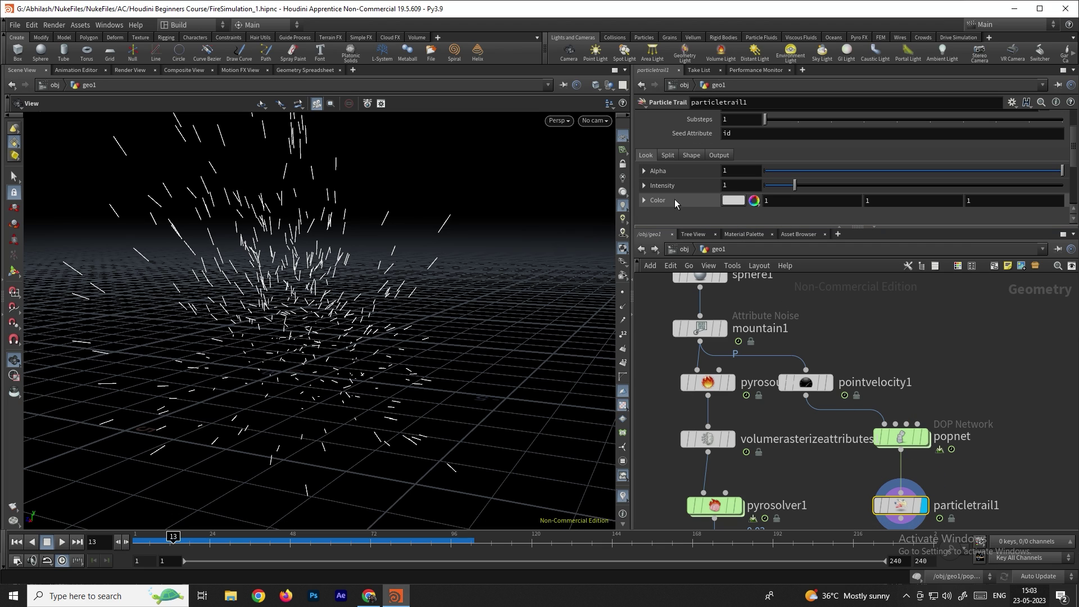
scroll(675, 199, "down", 2)
left_click(645, 173)
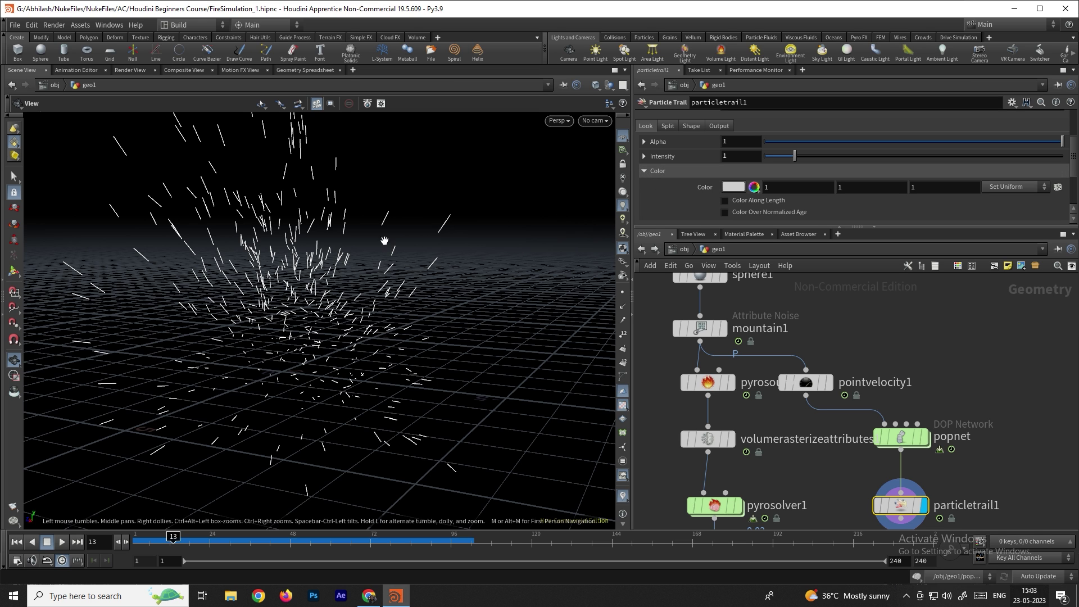
left_click_drag(341, 246, 394, 249)
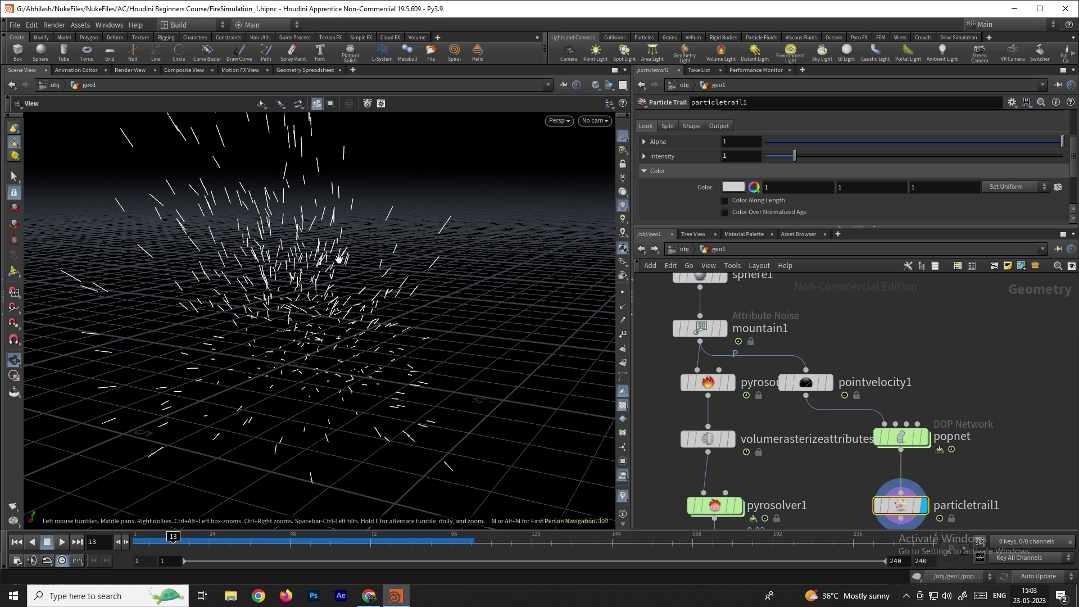
left_click(1017, 187)
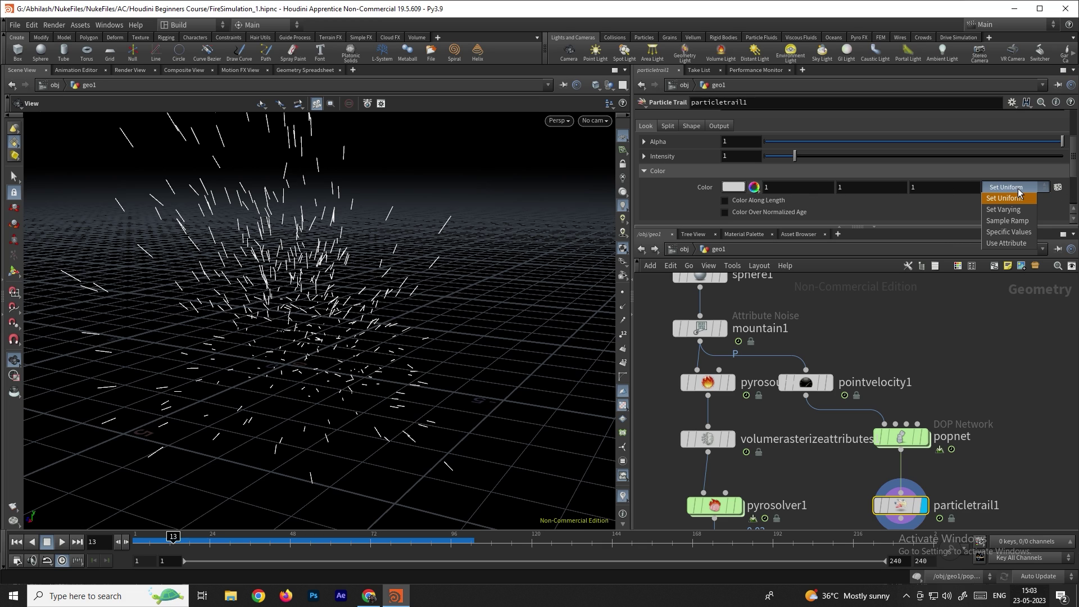
left_click(1009, 221)
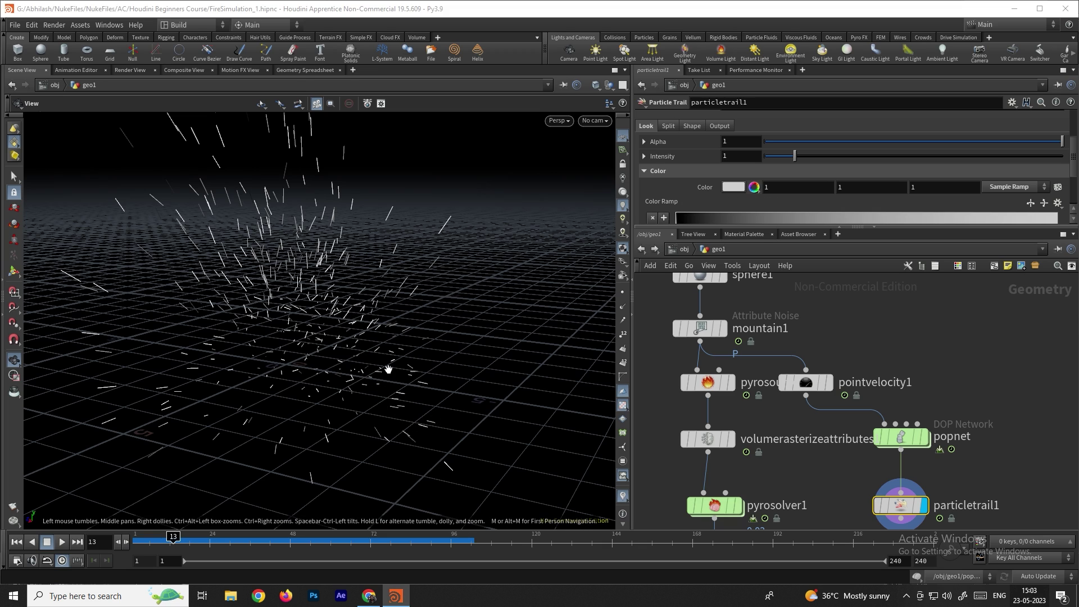
Step: Apply the Black to Orange preset to particletrail1's Color Ramp and return to frame 1
scroll(678, 191, "down", 1)
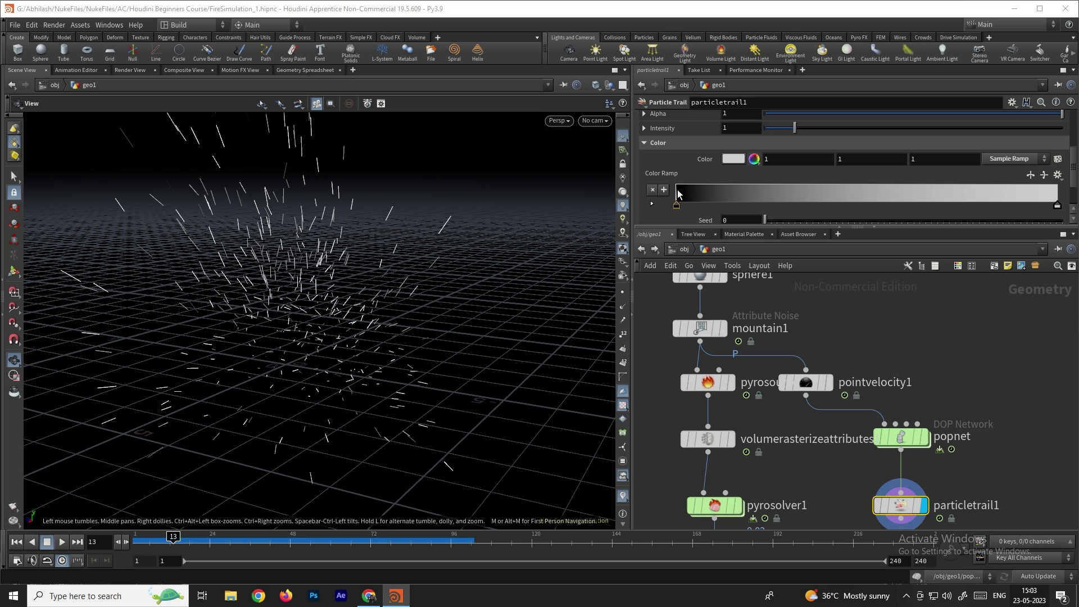
left_click(1058, 176)
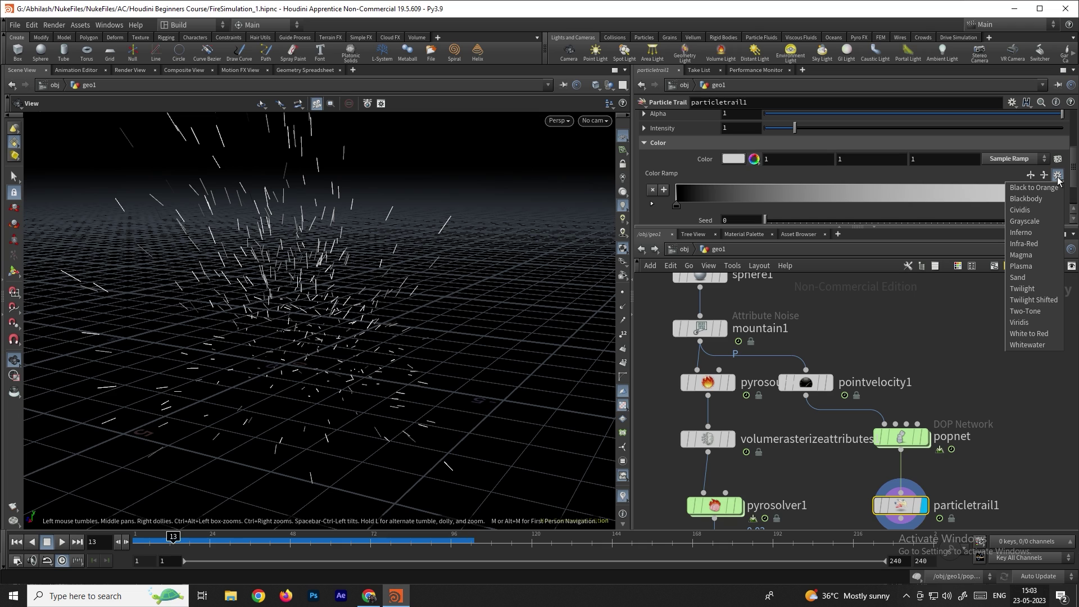
left_click(1052, 189)
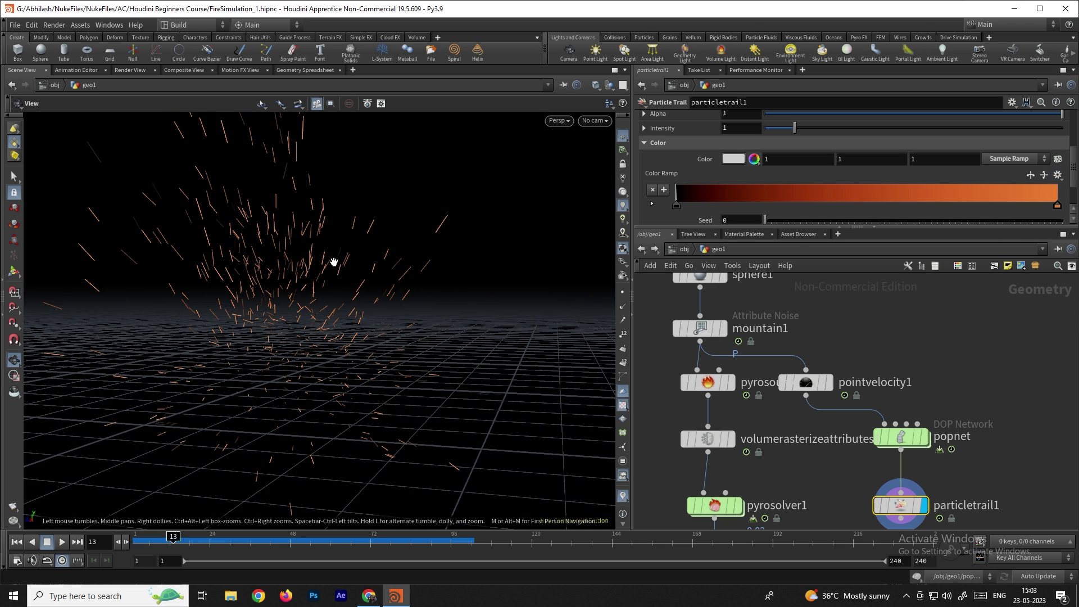
left_click(16, 542)
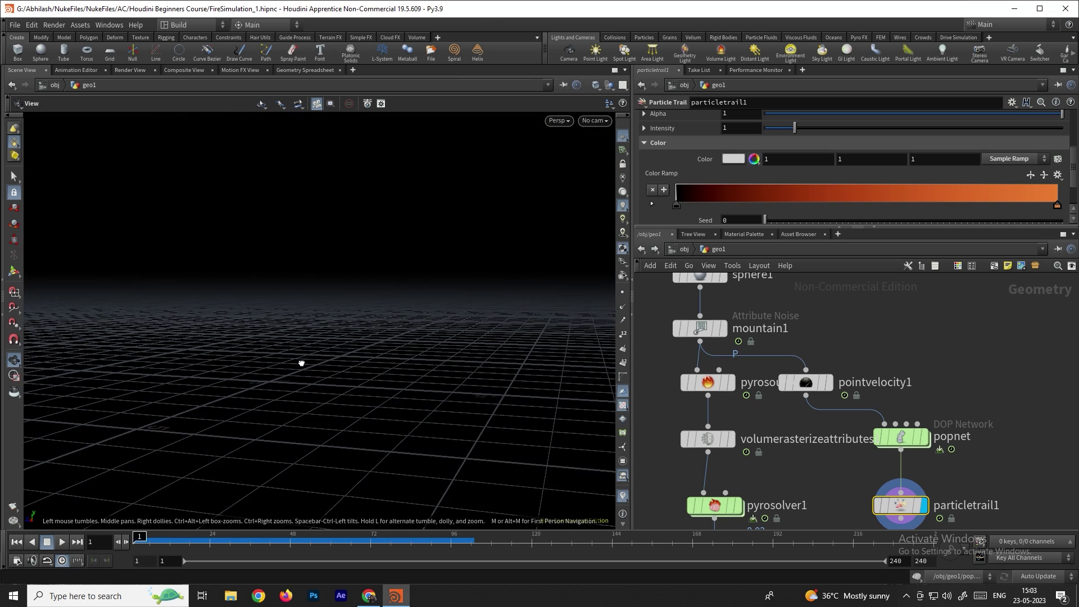
Step: Play the orange trails to frame 20, then set particletrail1's Intensity to 3
left_click(63, 542)
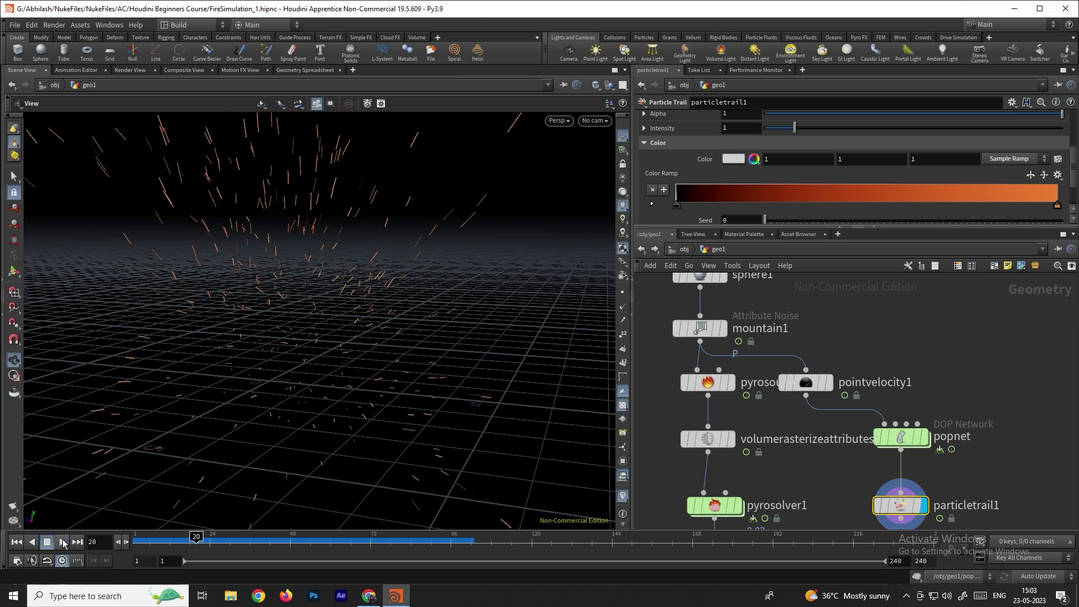
left_click_drag(321, 315, 338, 316)
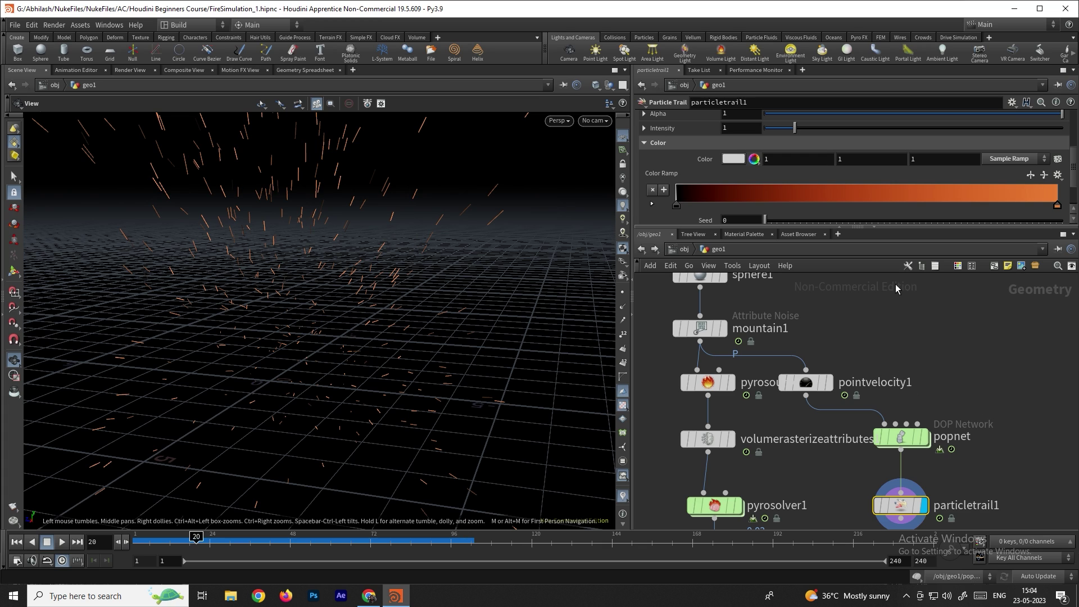
scroll(654, 160, "up", 2)
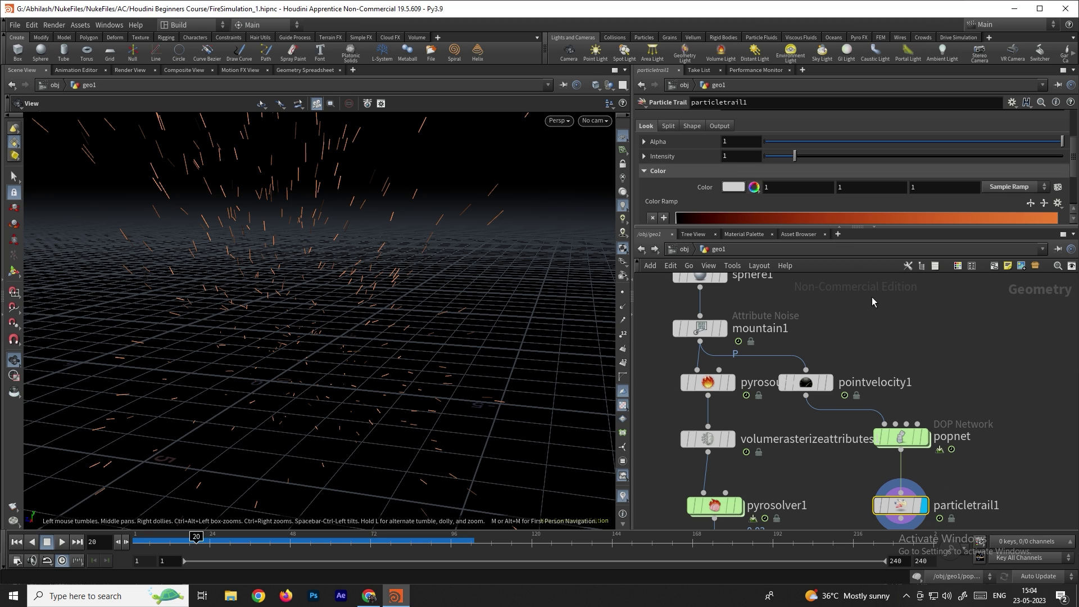
left_click_drag(795, 155, 844, 156)
left_click(731, 156)
type("3")
key("Return")
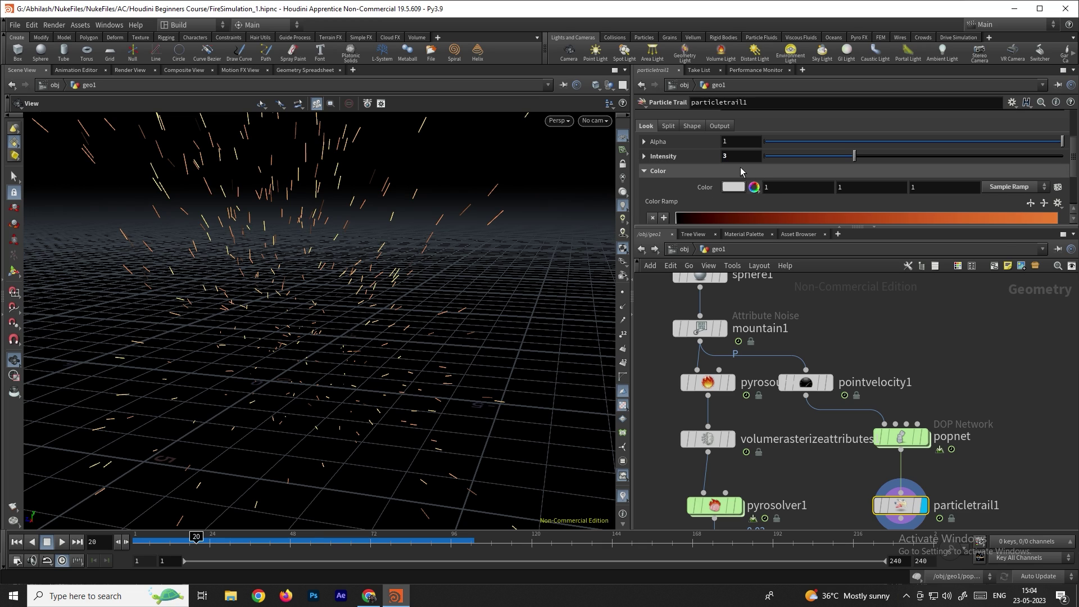
Step: Try longer trails in particletrail1's Shape settings and settle on a Frame Duration of 2
left_click(694, 128)
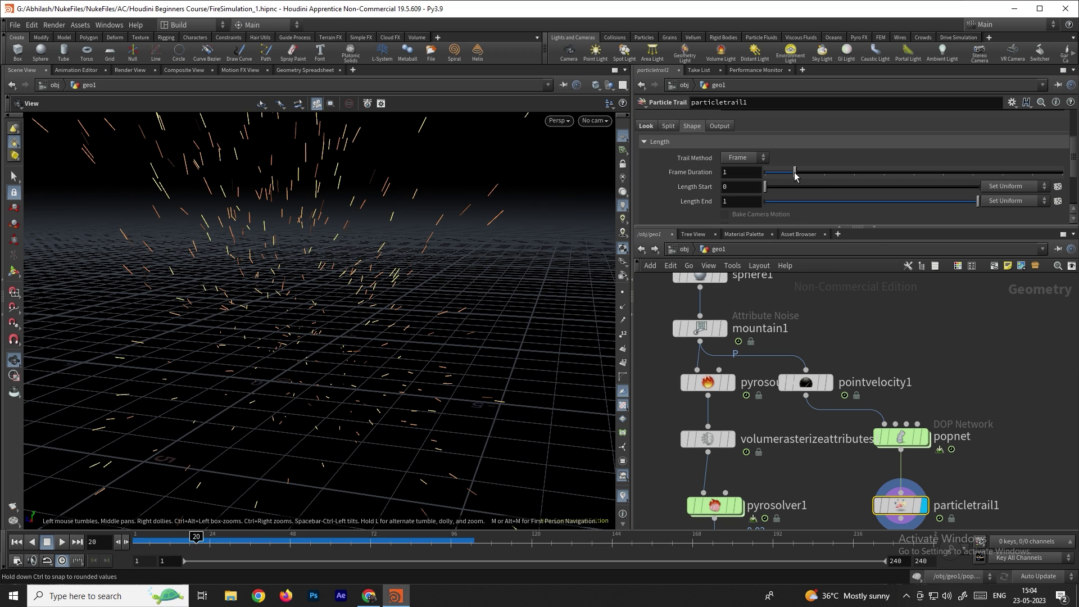
left_click_drag(808, 175, 825, 174)
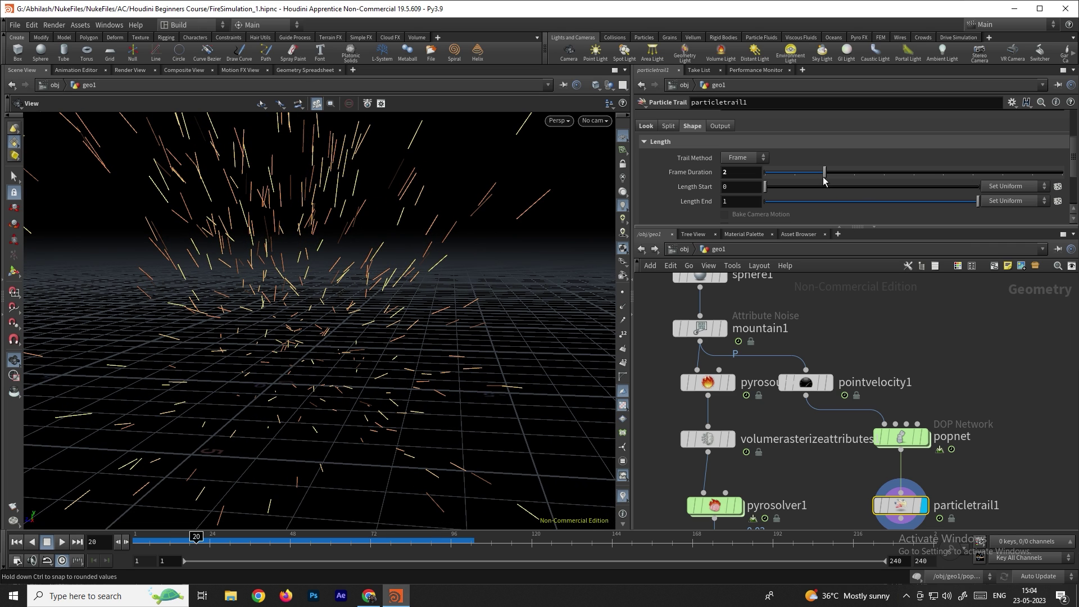
left_click_drag(825, 174, 849, 178)
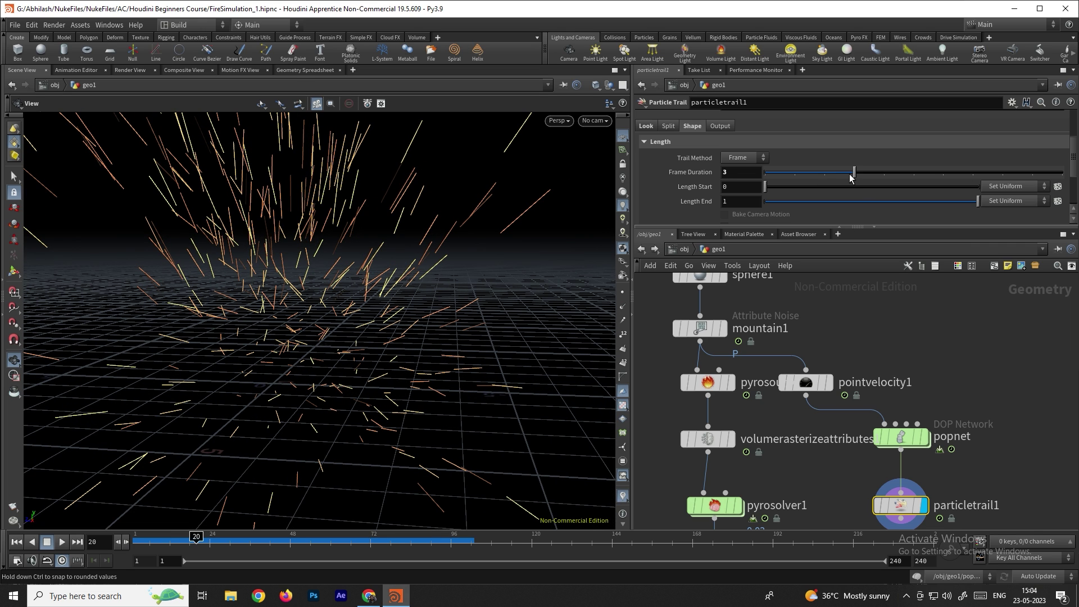
left_click_drag(585, 199, 499, 228)
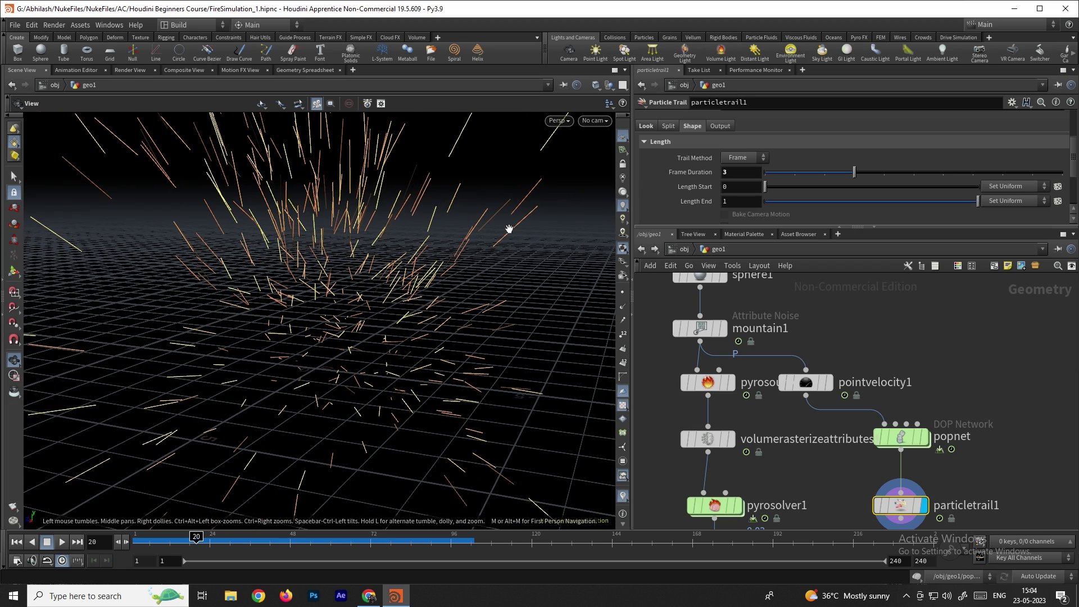
left_click_drag(856, 173, 834, 172)
left_click_drag(578, 228, 315, 393)
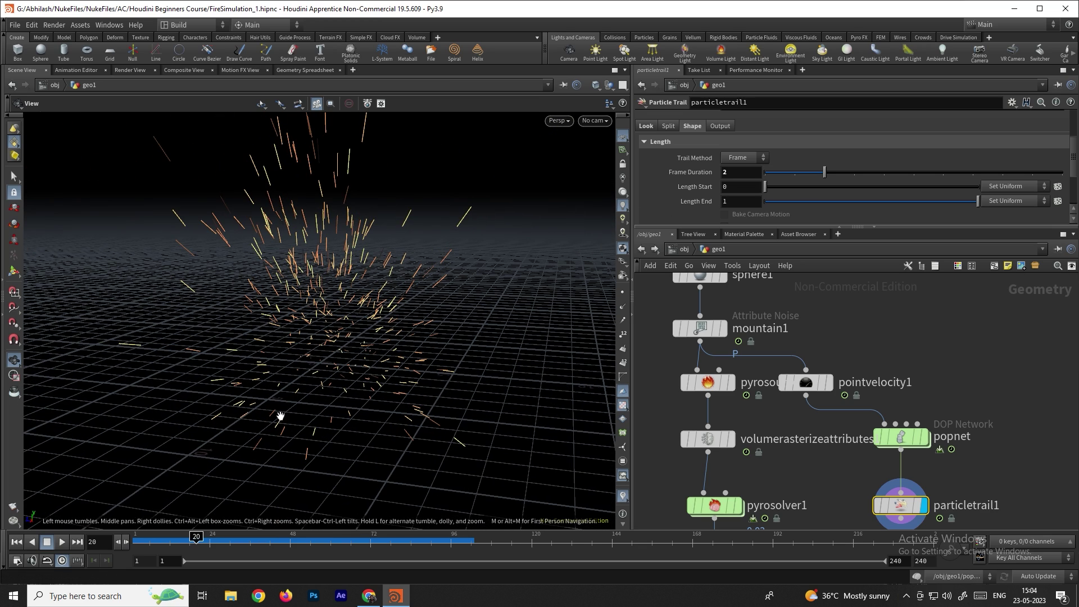
Step: Replay the lengthened trails from the first frame, then scrub back to frame 13
left_click(16, 542)
left_click(59, 542)
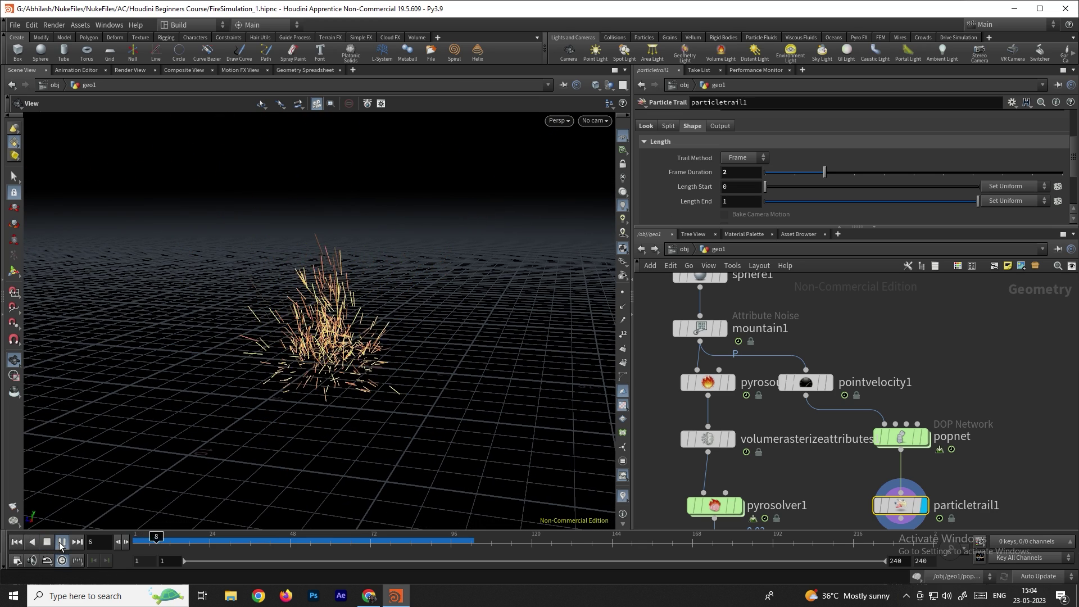
left_click(60, 543)
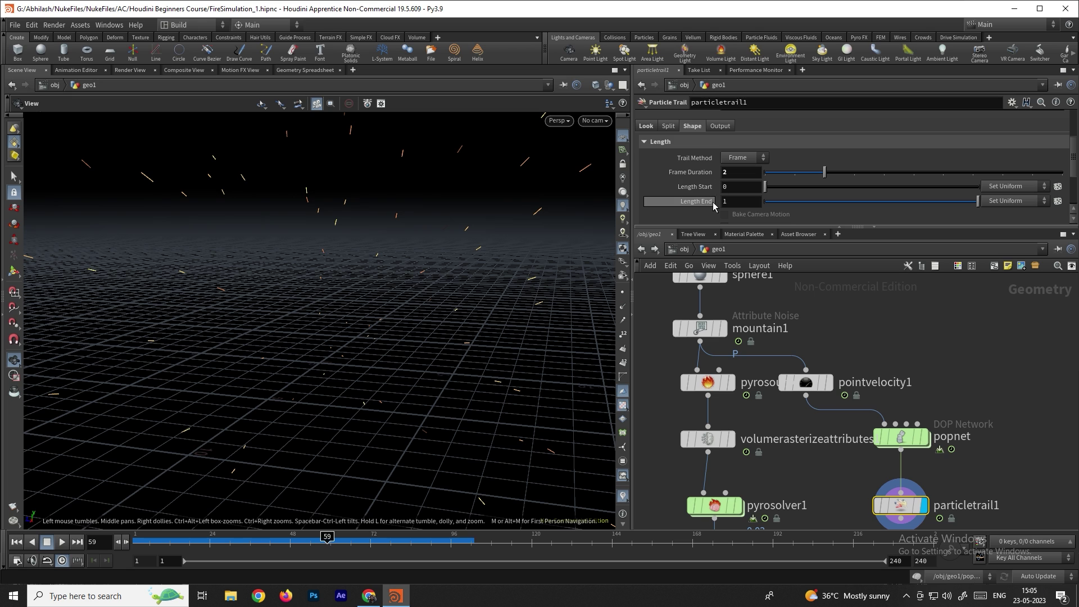
left_click_drag(327, 538, 171, 540)
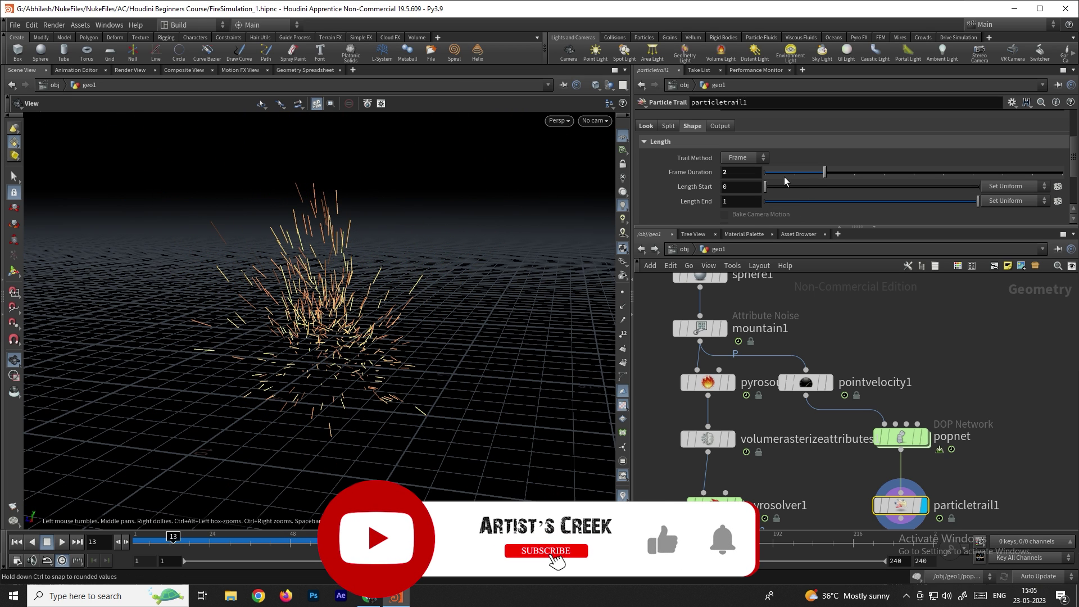
Step: Set the trails' Length Start to 0.079 and Length End to 0.847
mouse_move(766, 190)
left_mouse_down()
mouse_move(798, 191)
mouse_move(773, 191)
left_mouse_up()
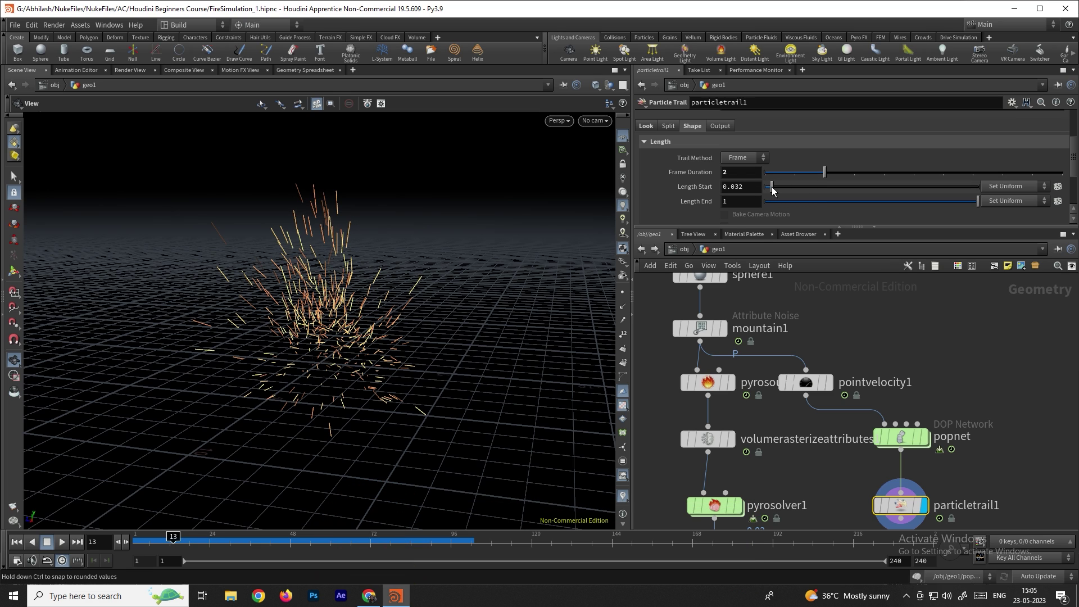
mouse_move(963, 203)
left_mouse_down()
mouse_move(843, 202)
mouse_move(944, 202)
left_mouse_up()
scroll(415, 284, "up", 5)
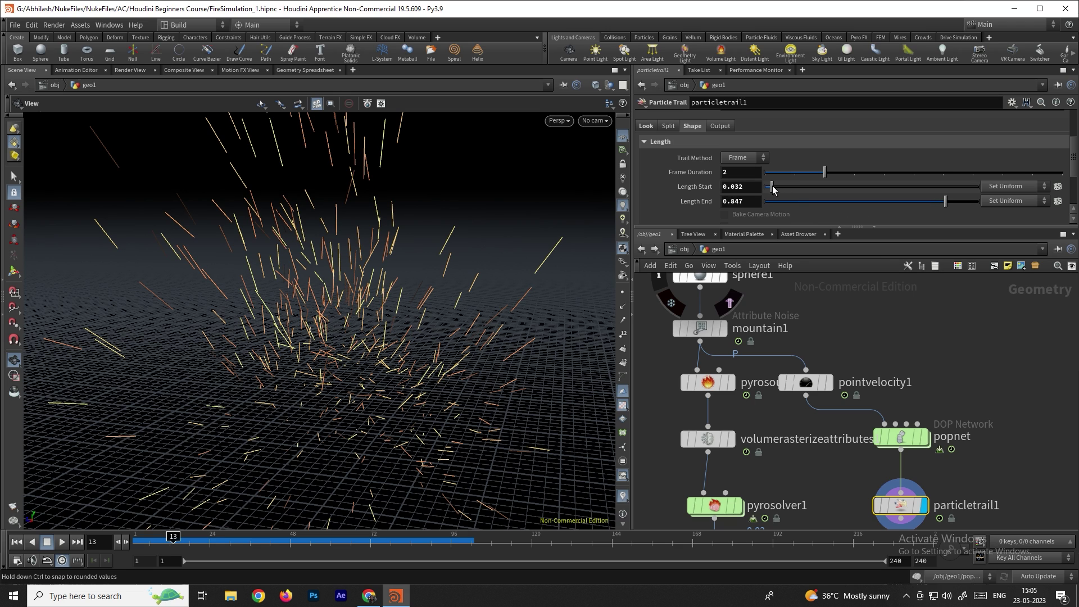
left_click_drag(811, 190, 783, 190)
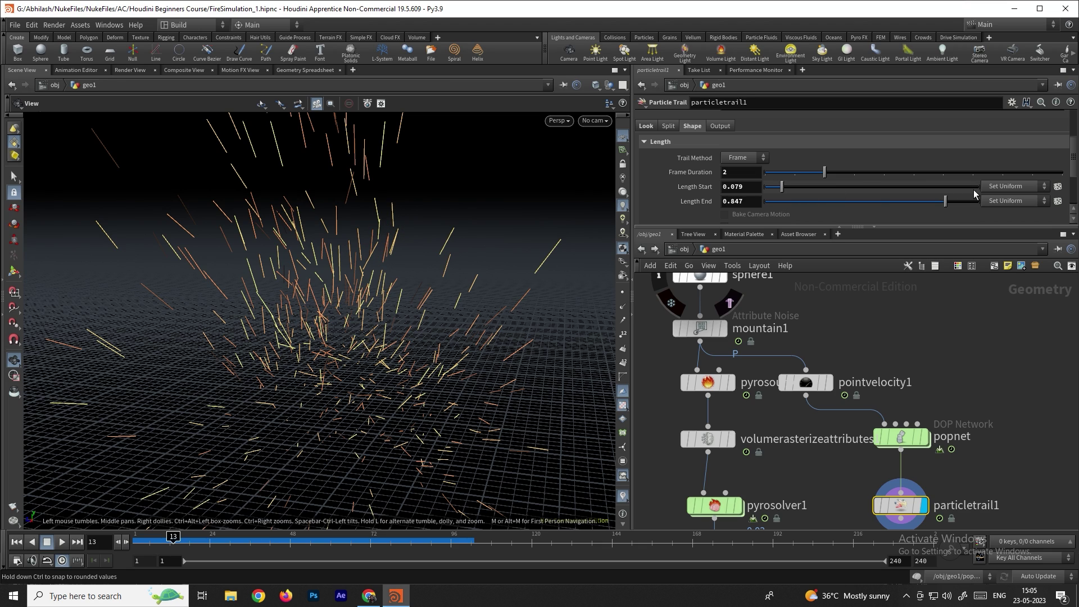
Step: Switch both Length Start and Length End of particletrail1 to Set Varying
left_click(1017, 187)
left_click(1006, 211)
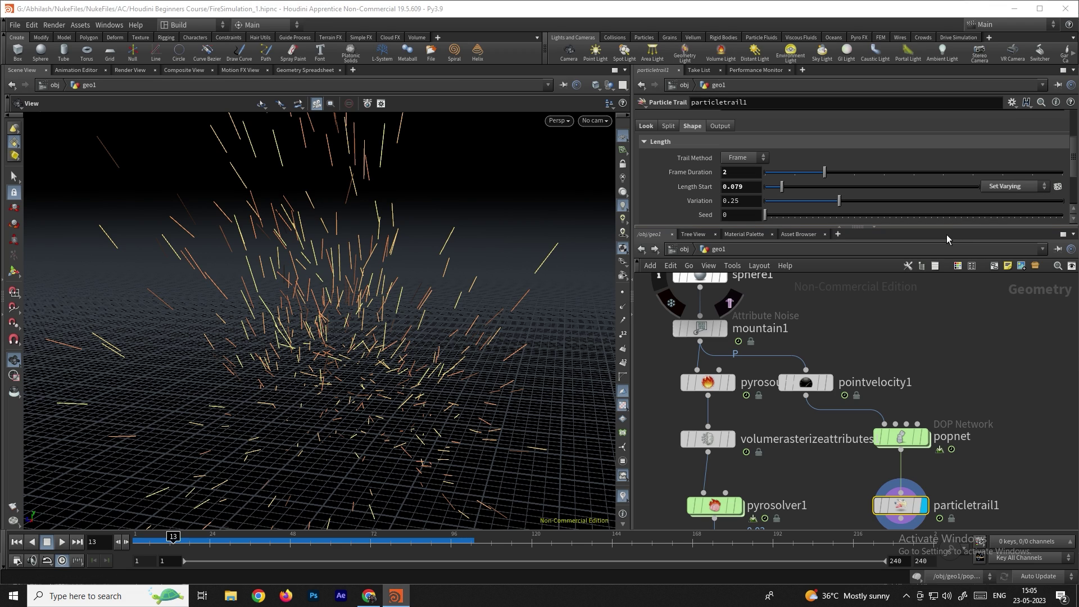
left_click_drag(947, 228, 815, 288)
scroll(726, 252, "down", 2)
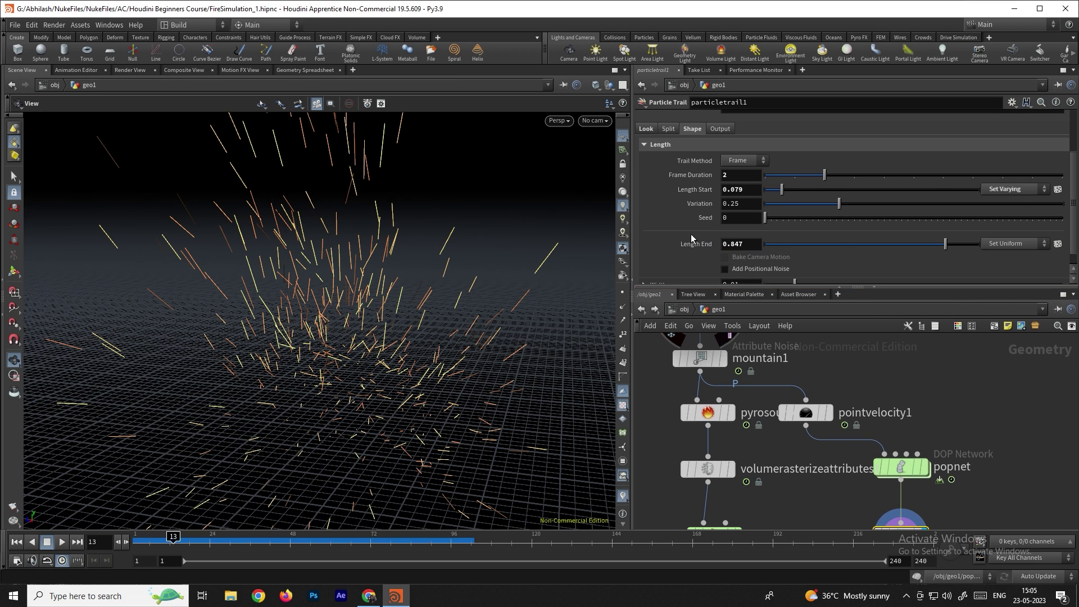
left_click(1009, 244)
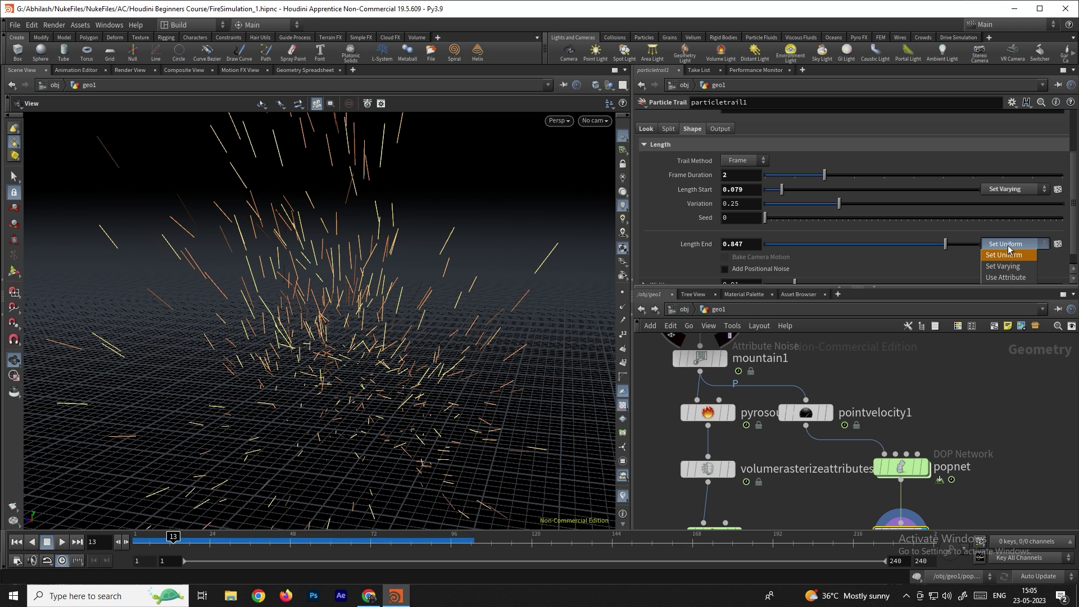
left_click(995, 265)
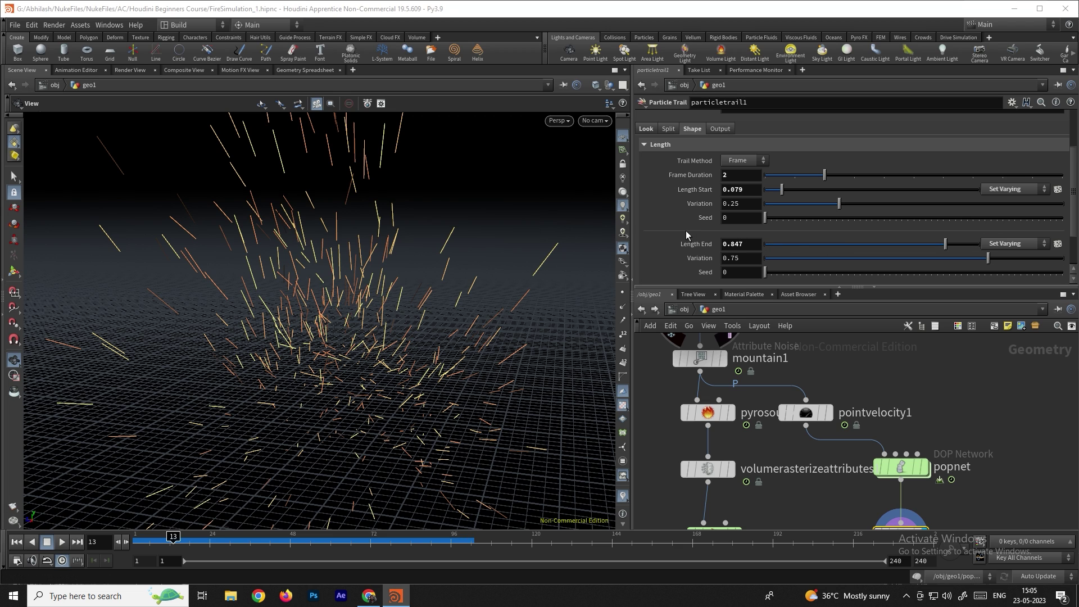
Step: Replay the simulation from the start to check the varied trail lengths, then scrub back to frame 12
left_click(16, 542)
left_click(62, 541)
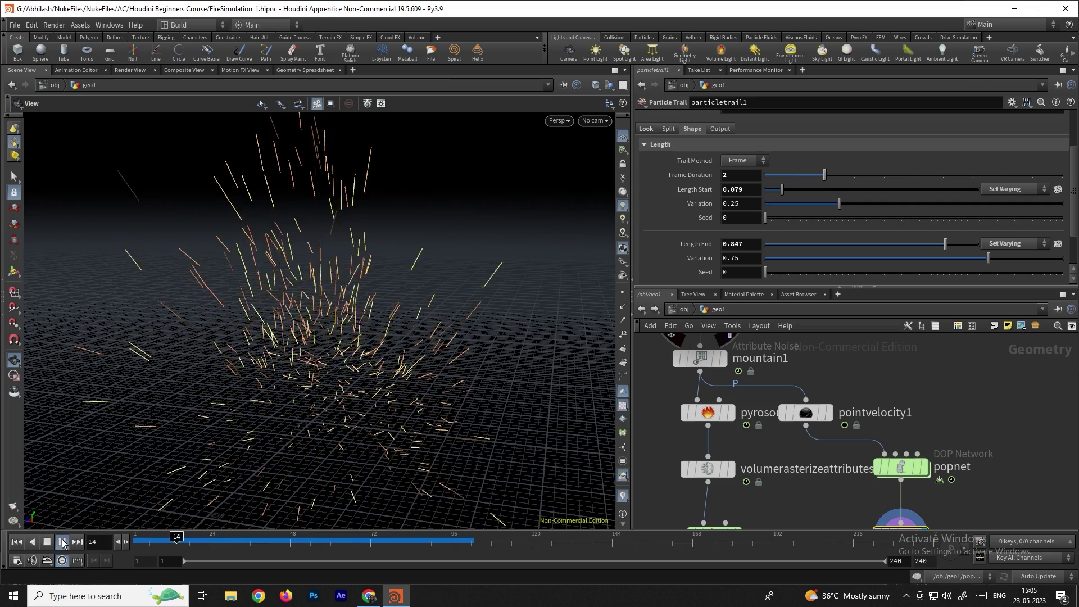
left_click(62, 541)
key("ctrl+Left")
key("Up")
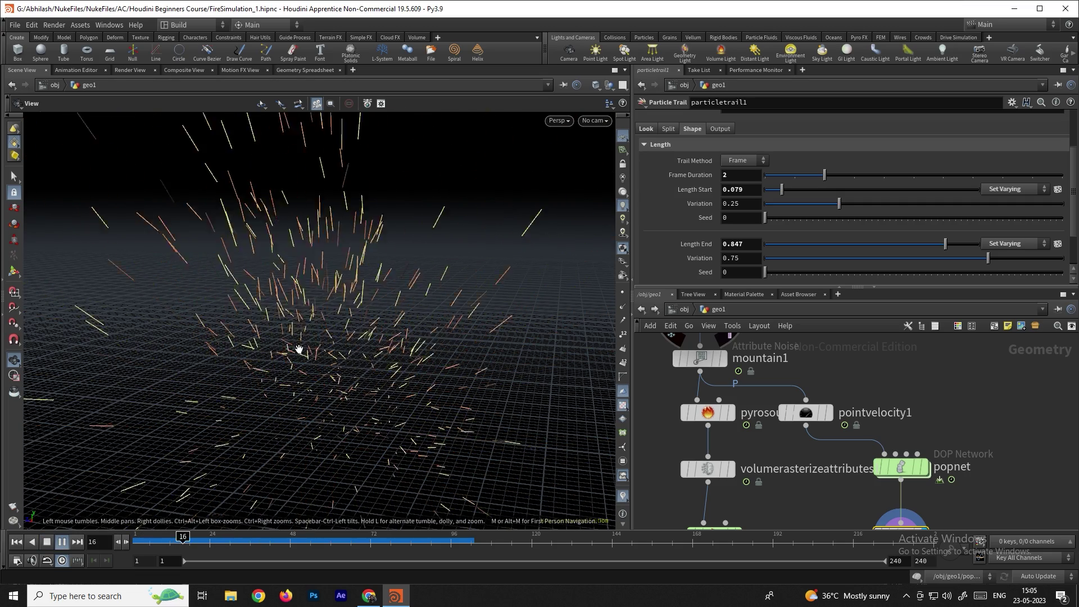
left_click(48, 542)
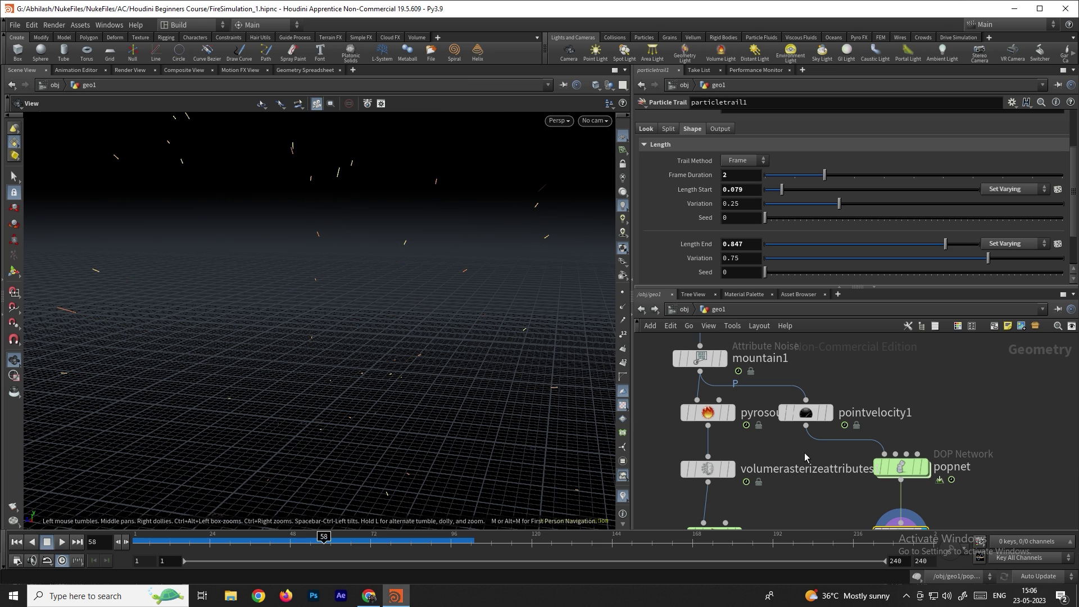
left_click_drag(197, 543, 170, 543)
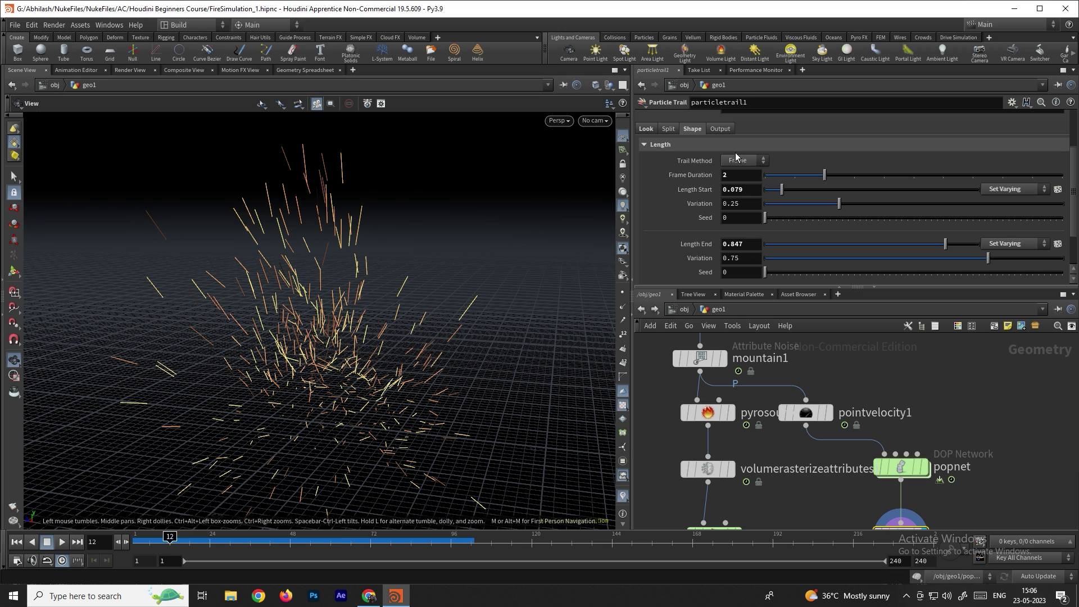
Step: Enable Split on particletrail1 and raise the Split Frame Duration to 5
left_click(668, 129)
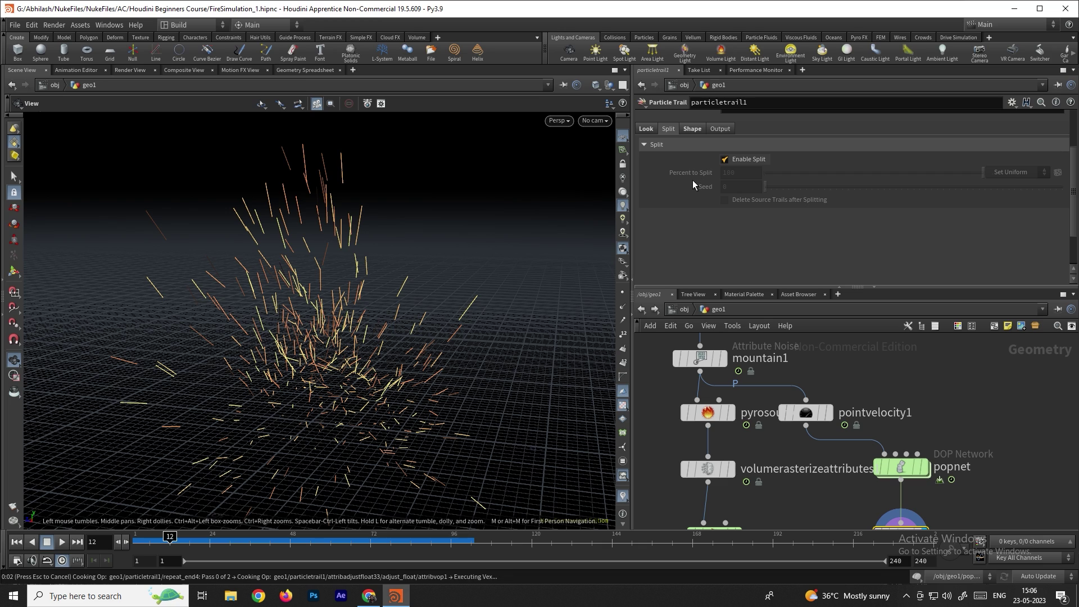
scroll(693, 180, "down", 3)
scroll(689, 191, "down", 3)
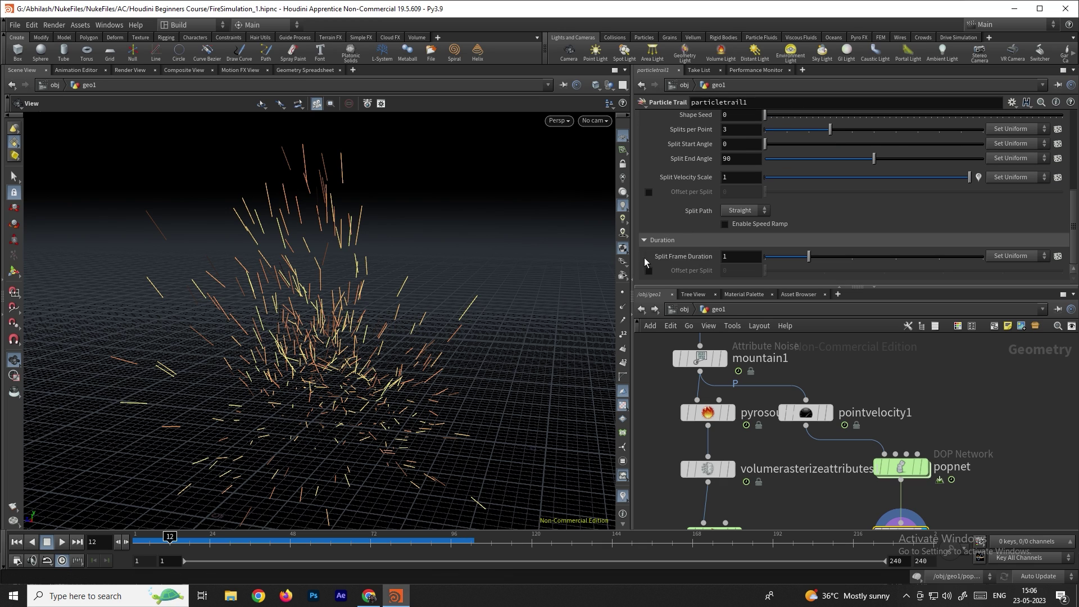
left_click_drag(826, 257, 838, 260)
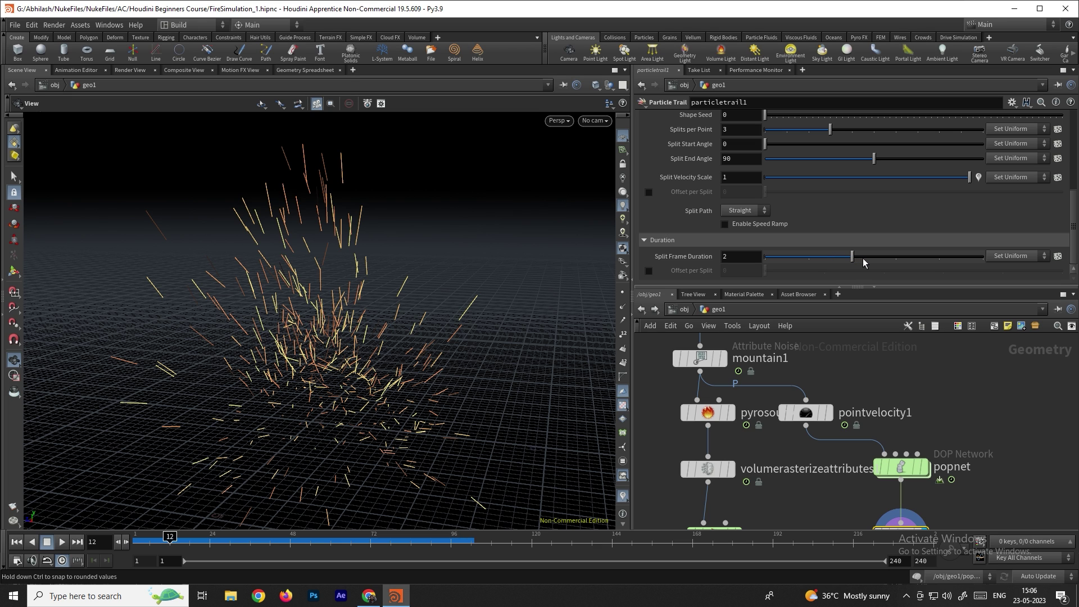
left_click_drag(398, 321, 418, 312)
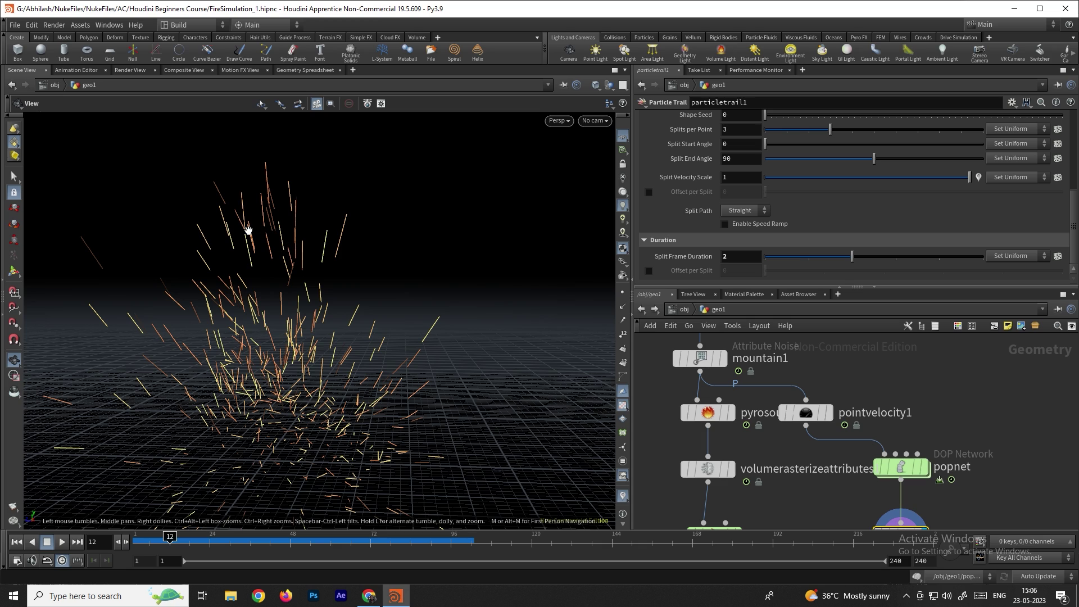
left_click_drag(855, 257, 983, 260)
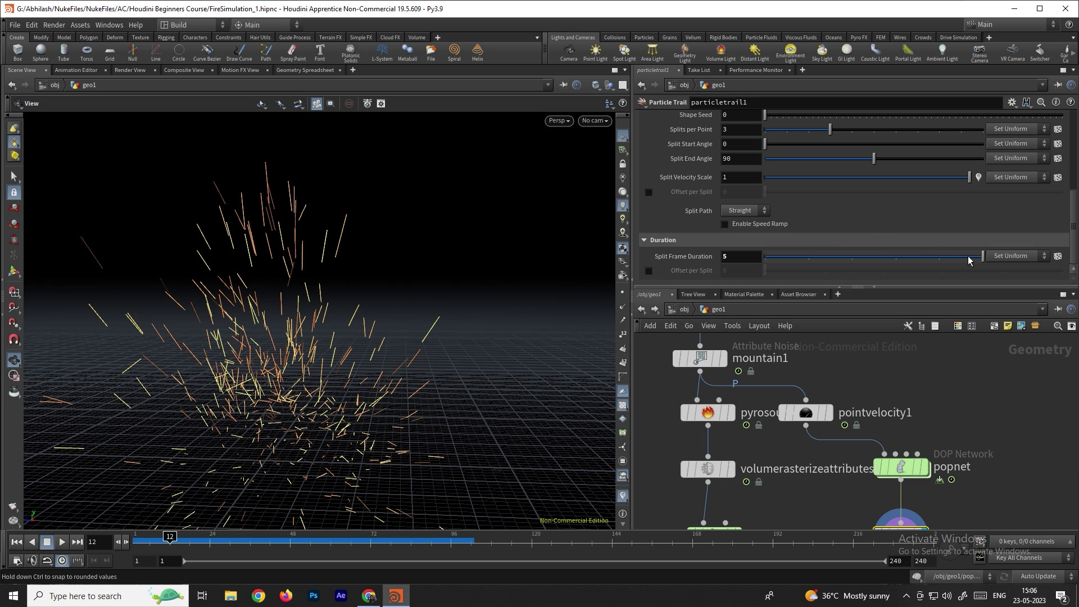
Step: Replay the split trails from the first frame and stop at frame 30
left_click(18, 543)
left_click_drag(301, 378, 393, 393)
left_click(63, 543)
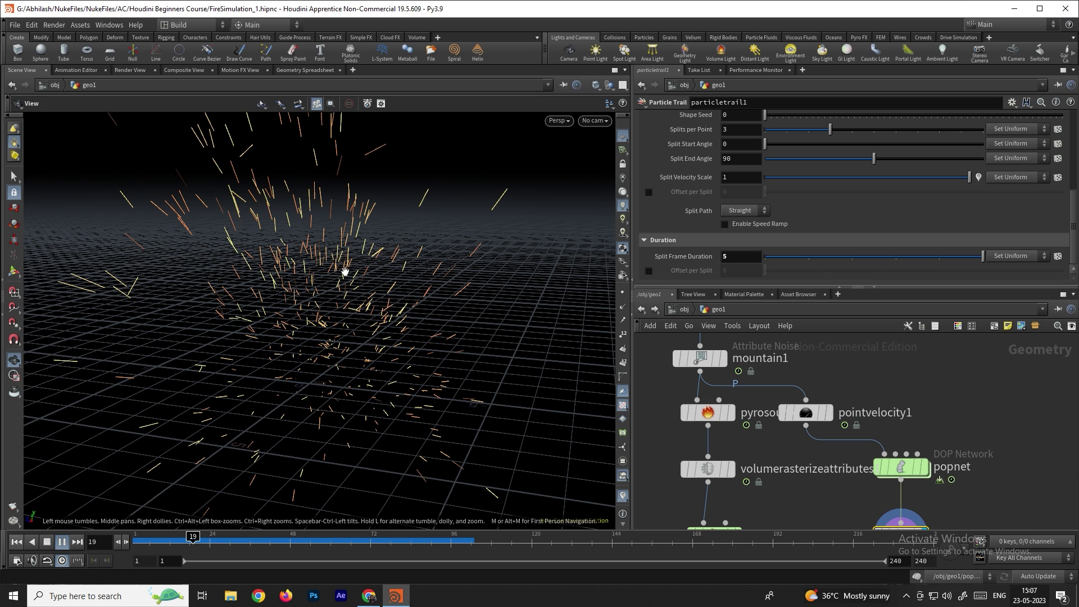
left_click(61, 542)
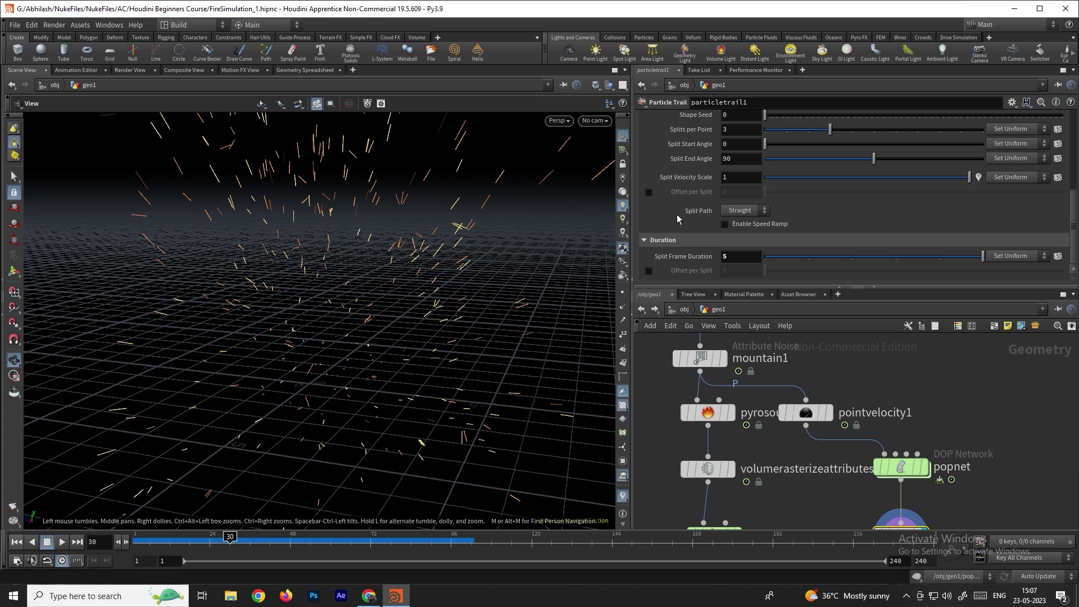
Step: Set Splits per Point to 4, replay the sparks from the start, and scrub back to frame 8
scroll(675, 213, "up", 1)
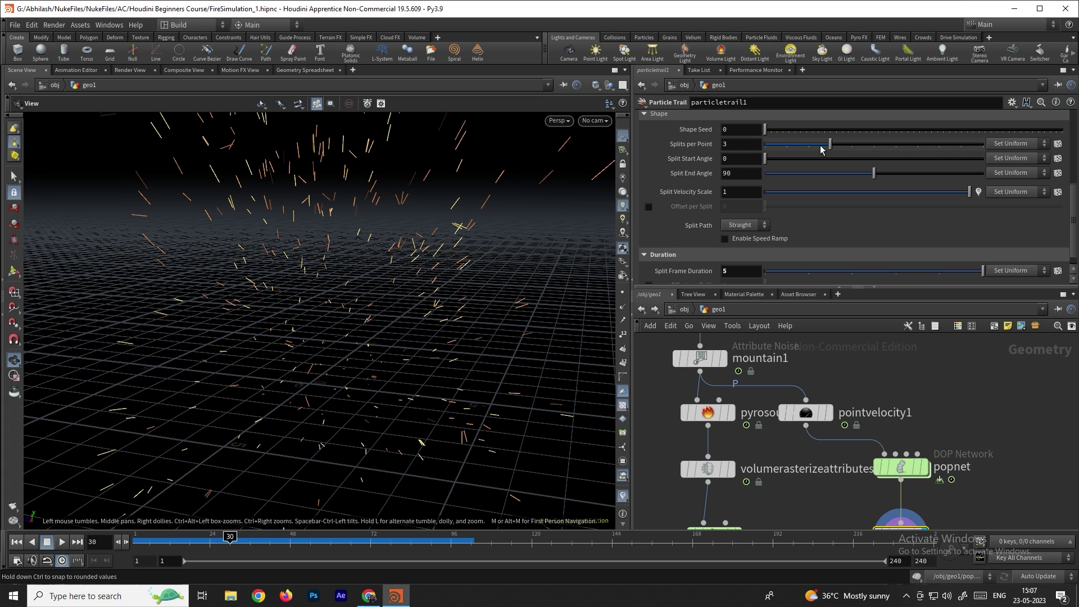
left_click_drag(835, 145, 852, 145)
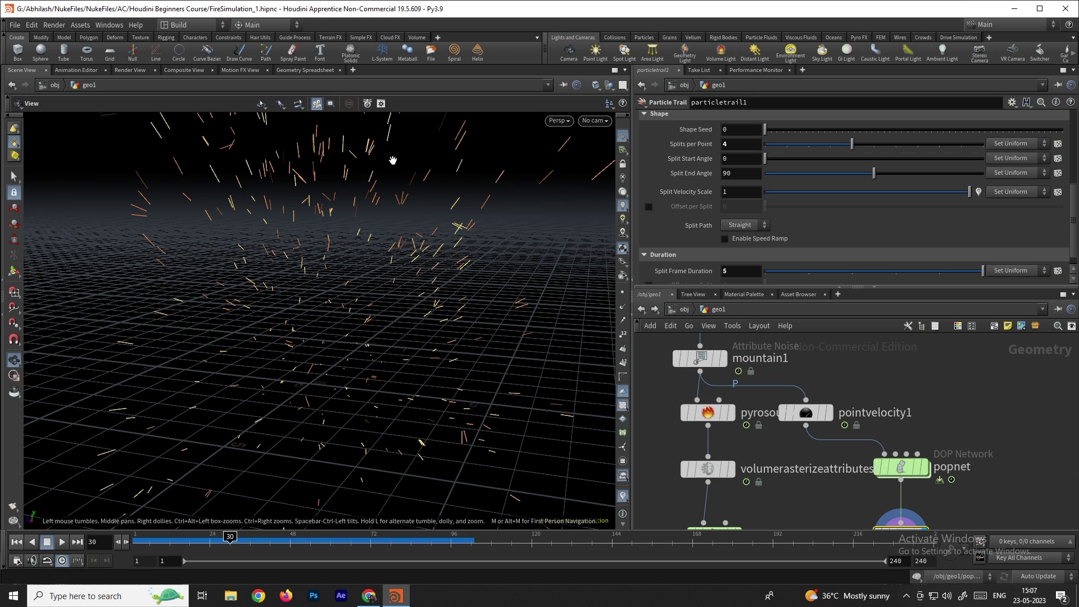
left_click(13, 541)
left_click(62, 542)
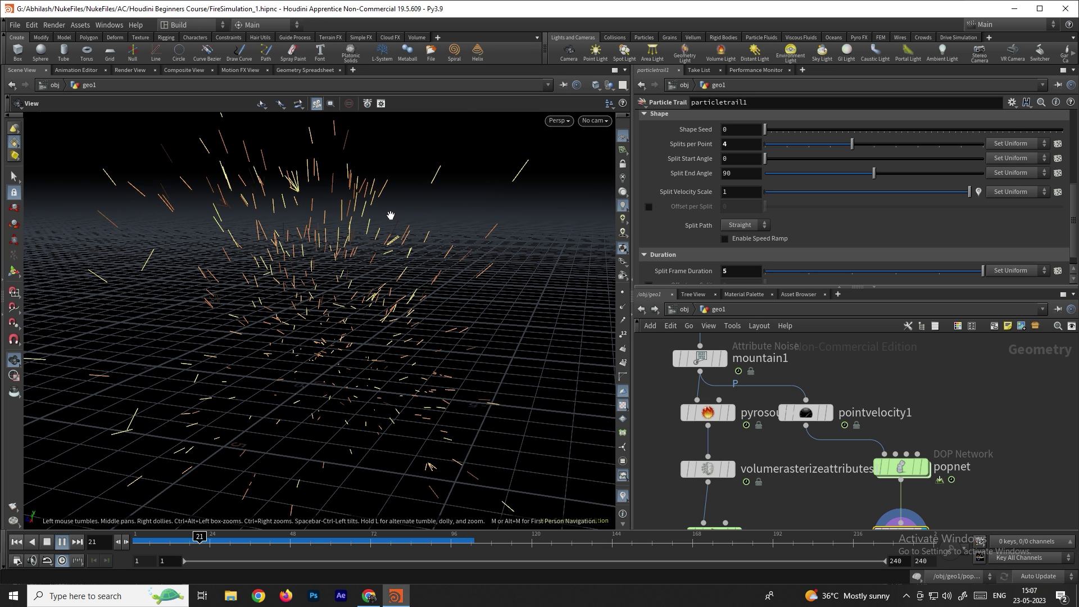
key("Up")
left_click_drag(233, 537, 158, 536)
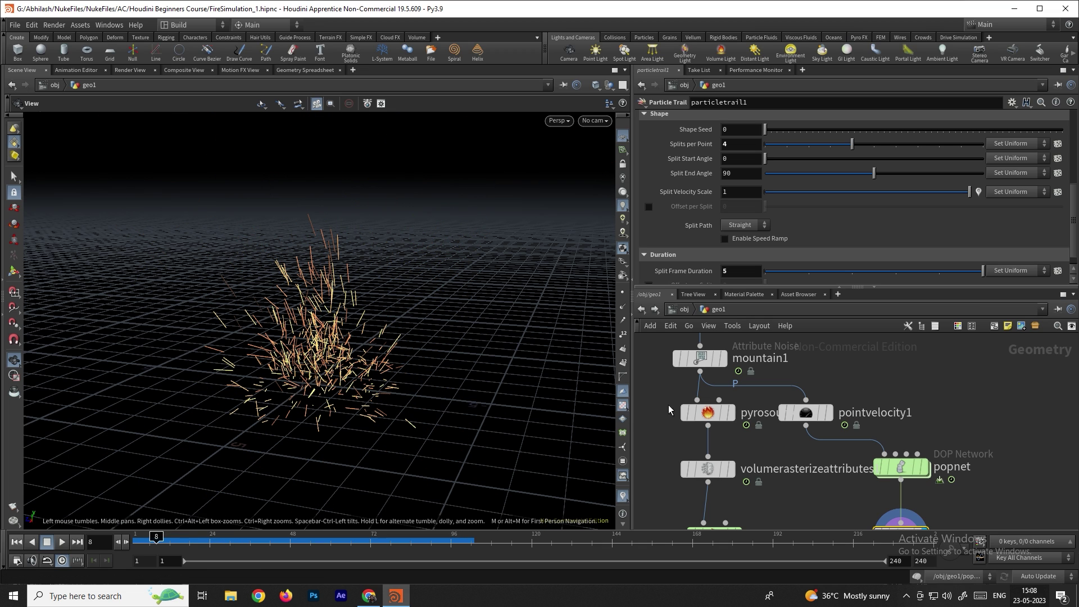
middle_click_drag(913, 528, 897, 464)
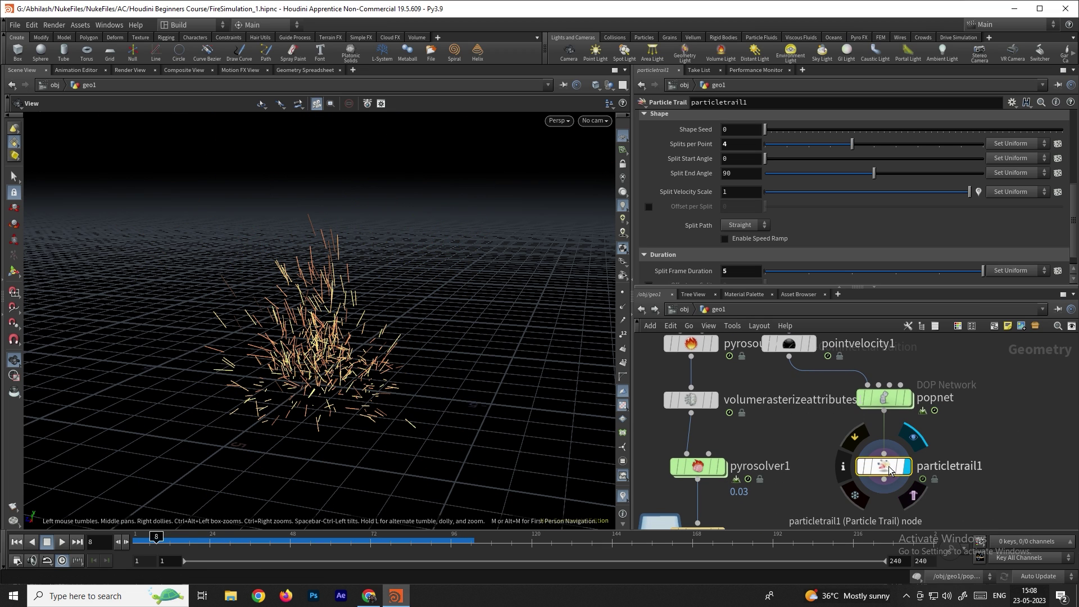
Step: Enable Add Positional Noise in particletrail1's shape settings and set the noise Amplitude to 0.144
scroll(713, 171, "up", 5)
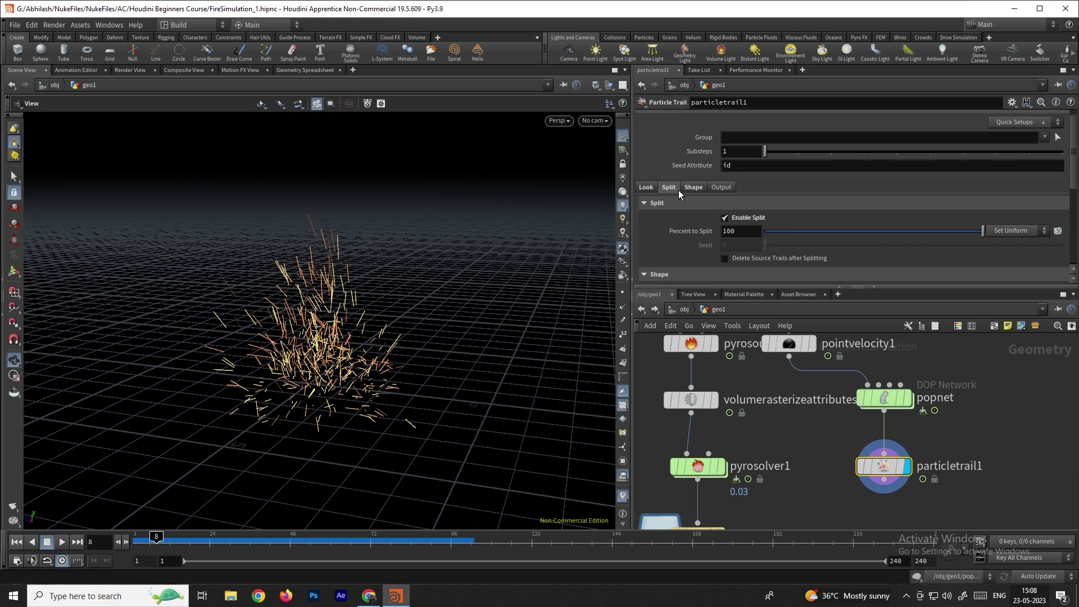
left_click(691, 187)
scroll(683, 213, "down", 4)
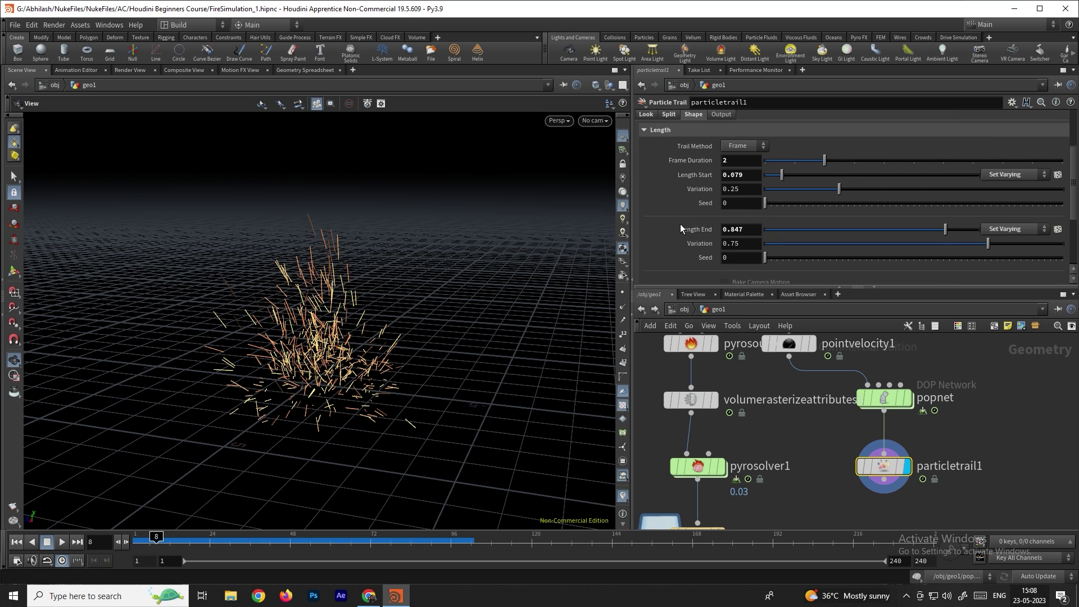
scroll(681, 225, "down", 1)
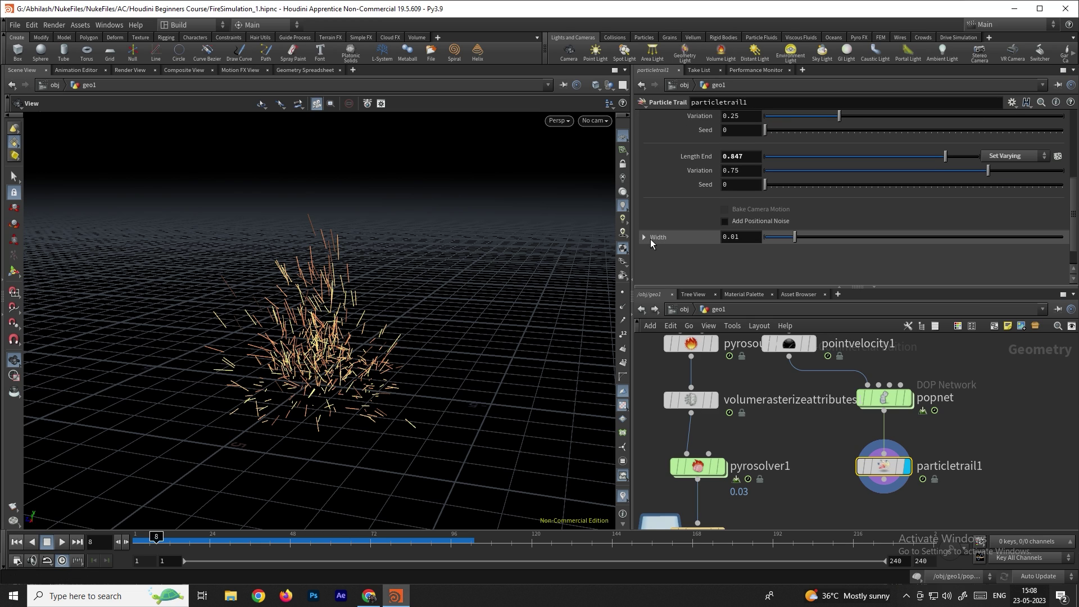
left_click(726, 223)
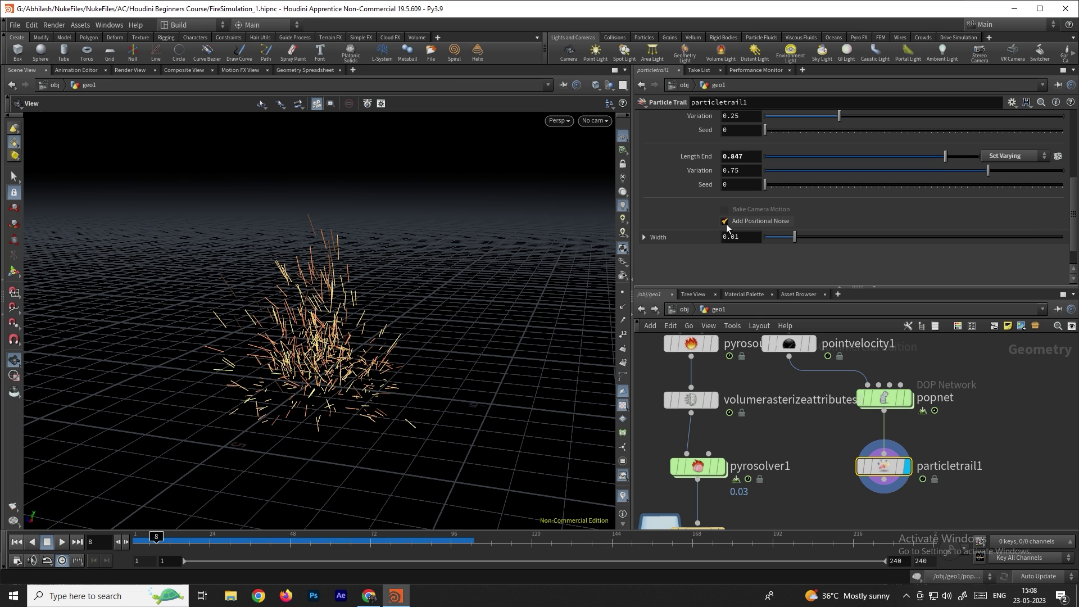
left_click_drag(368, 330, 338, 329)
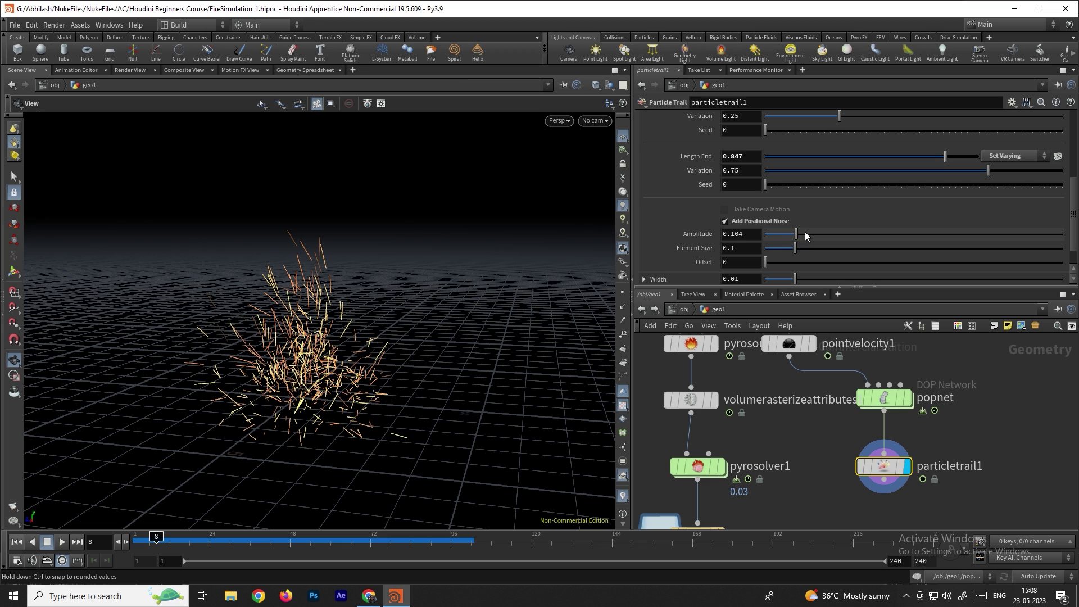
left_click_drag(805, 236, 815, 236)
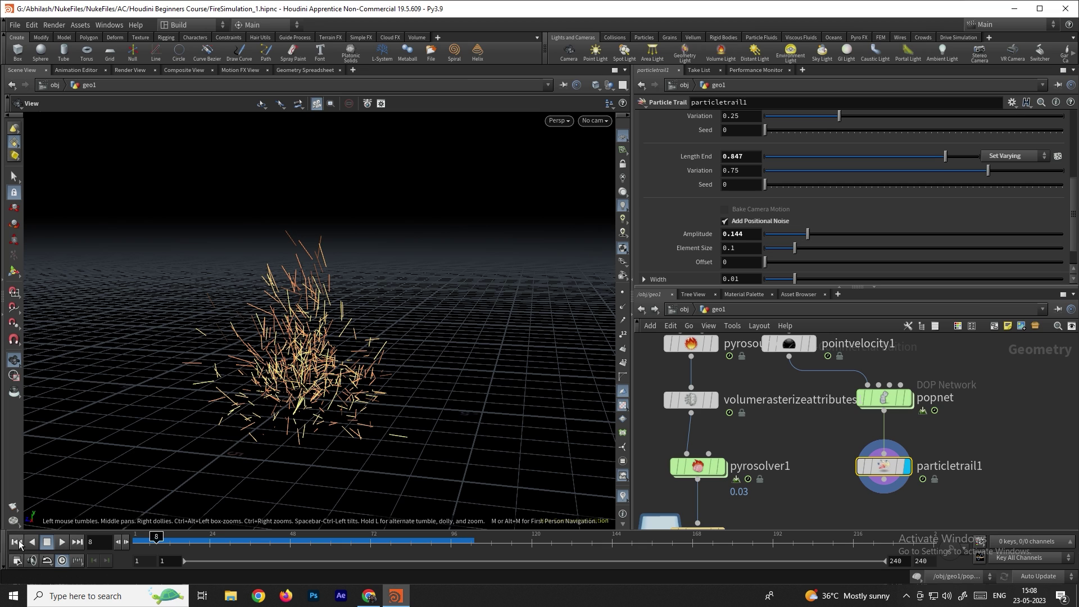
Step: Replay the trails with positional noise from the first frame and stop at frame 20
left_click(17, 542)
left_click(62, 542)
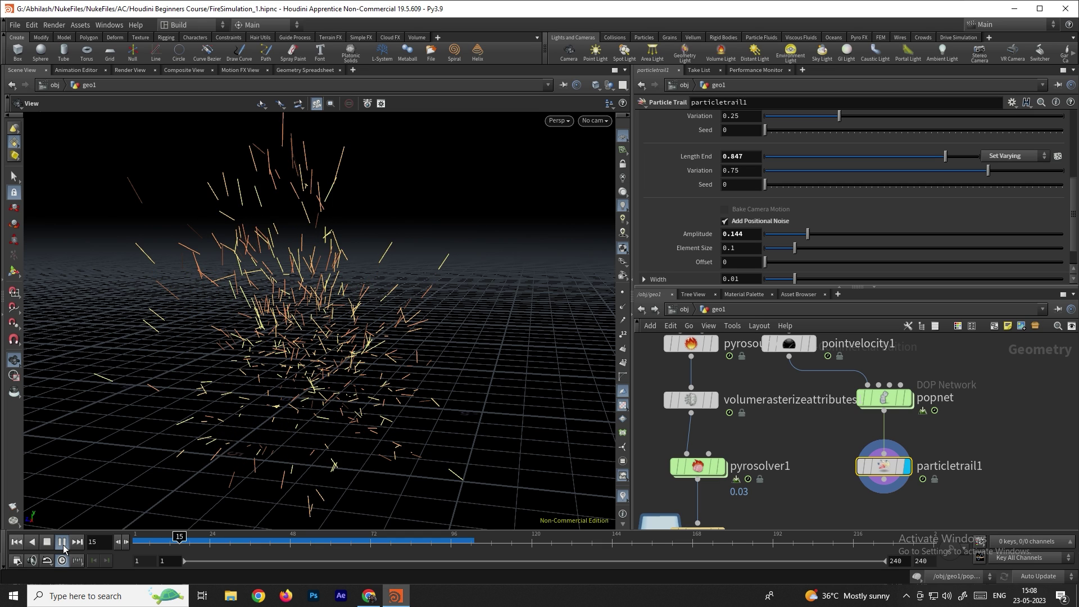
left_click(48, 543)
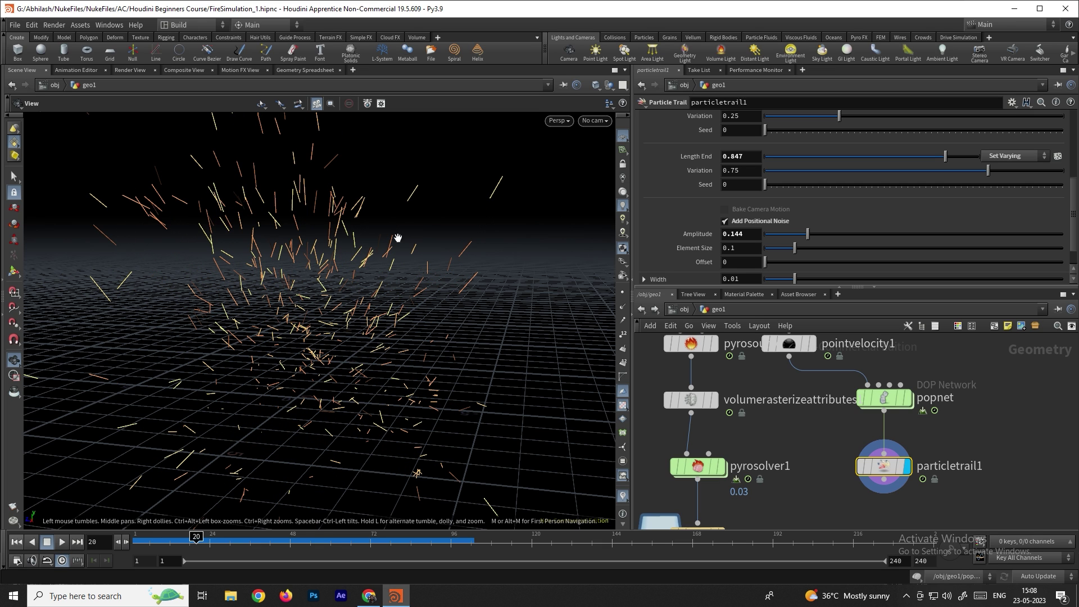
Step: Set particletrail1's Length Start to 0.066 and Length End to 0.372
scroll(687, 250, "up", 2)
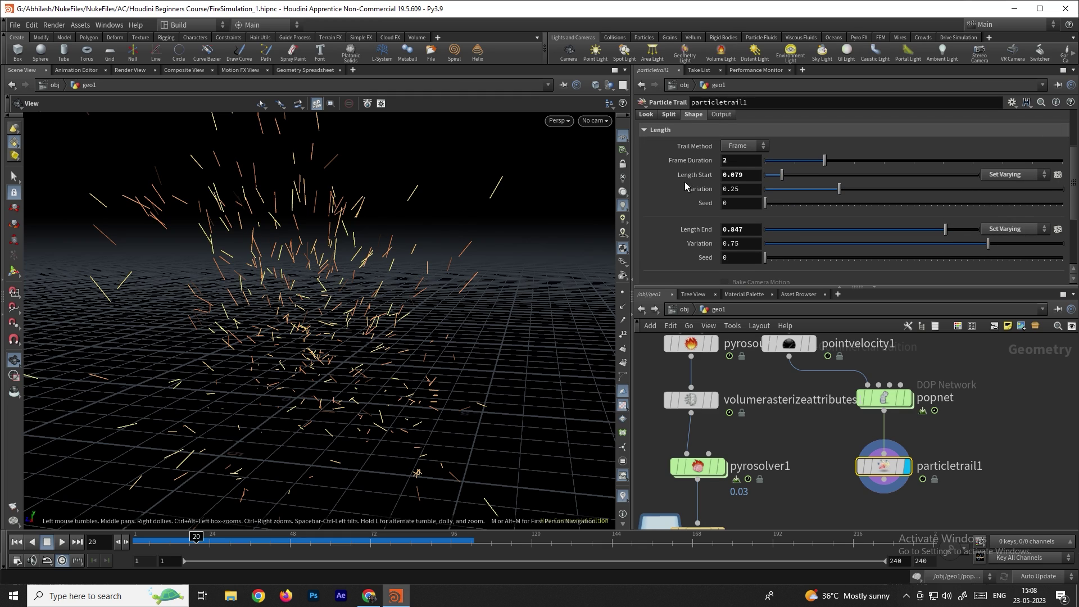
left_click_drag(783, 178, 781, 177)
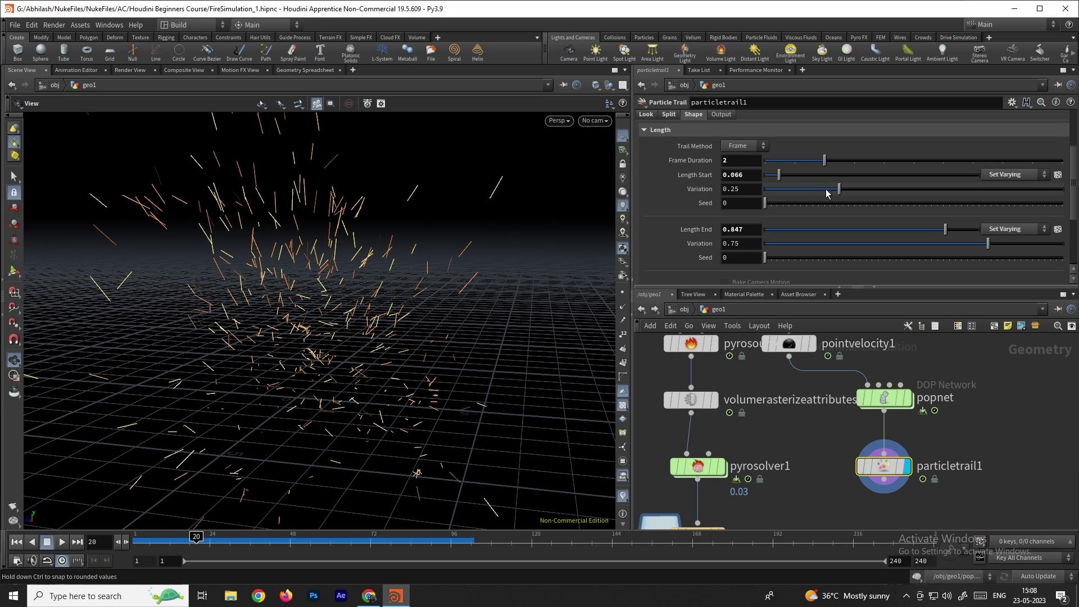
left_click_drag(950, 231, 895, 232)
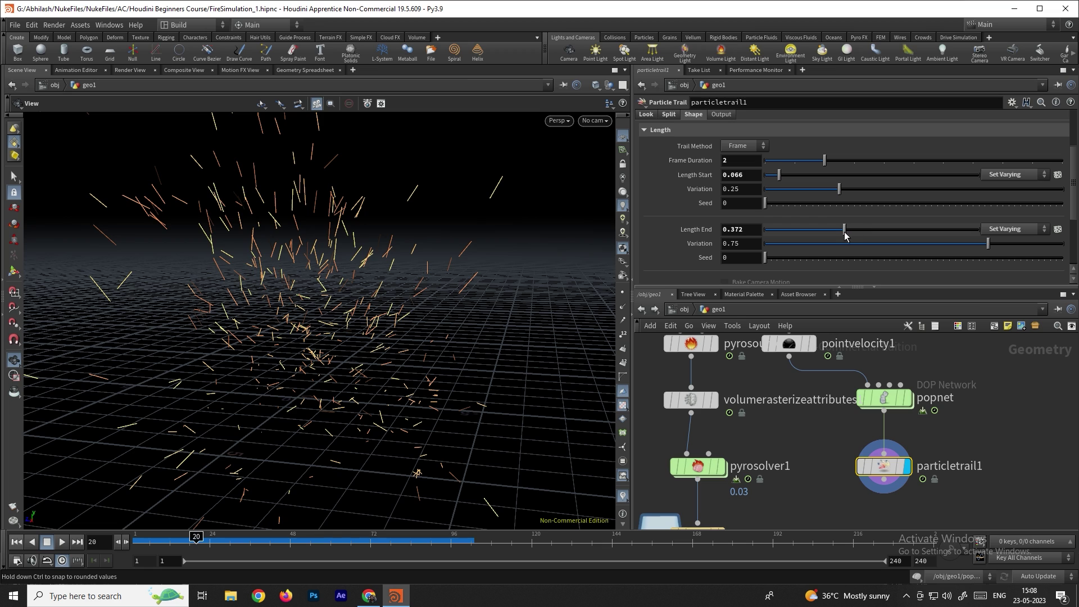
Step: Replay the shortened trails from the first frame, stop at frame 16, and inspect them from another angle
left_click(17, 542)
left_click(63, 541)
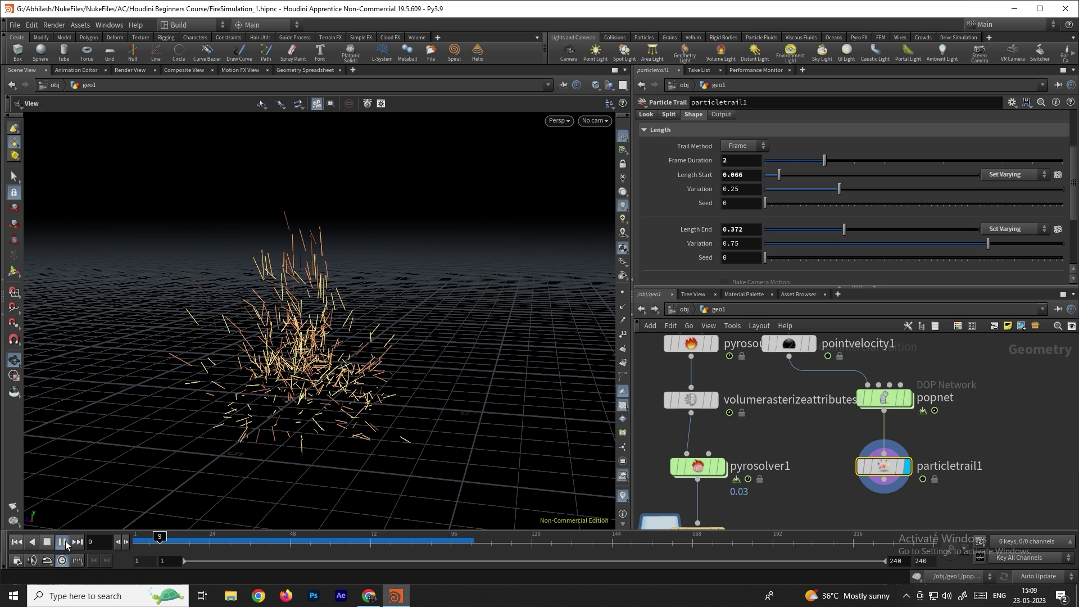
left_click(65, 541)
left_click_drag(315, 388, 319, 333)
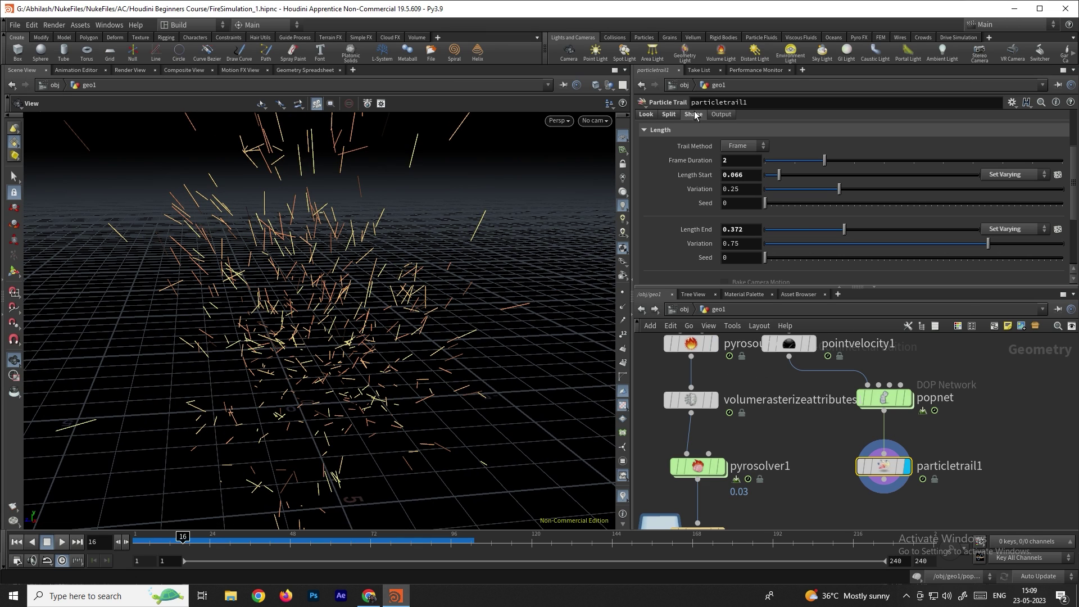
Step: Reduce the trail Intensity in particletrail1's look settings to 1.06
scroll(684, 174, "up", 3)
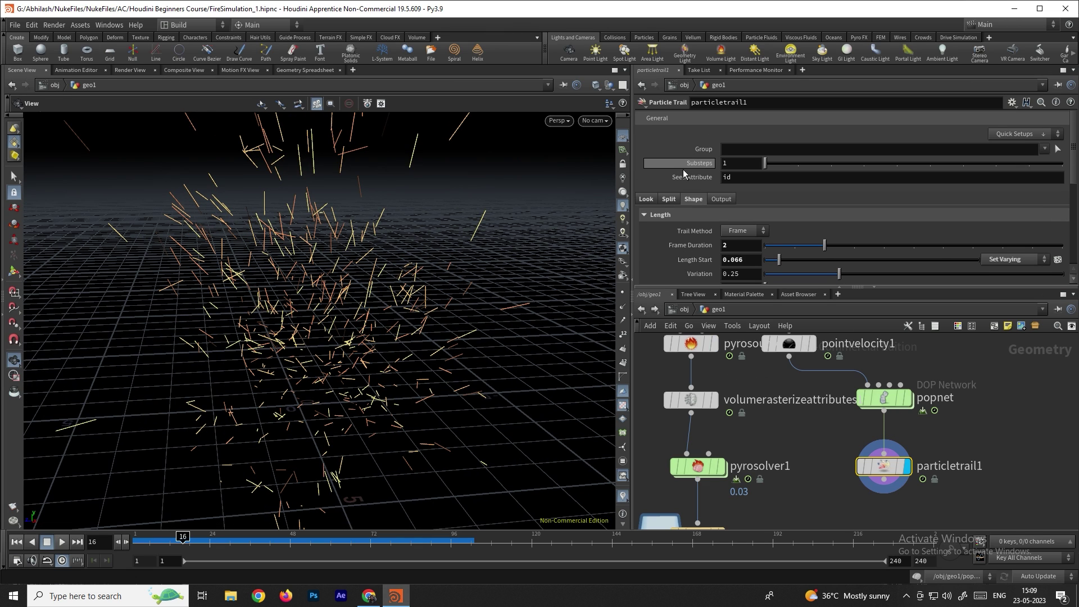
left_click(647, 201)
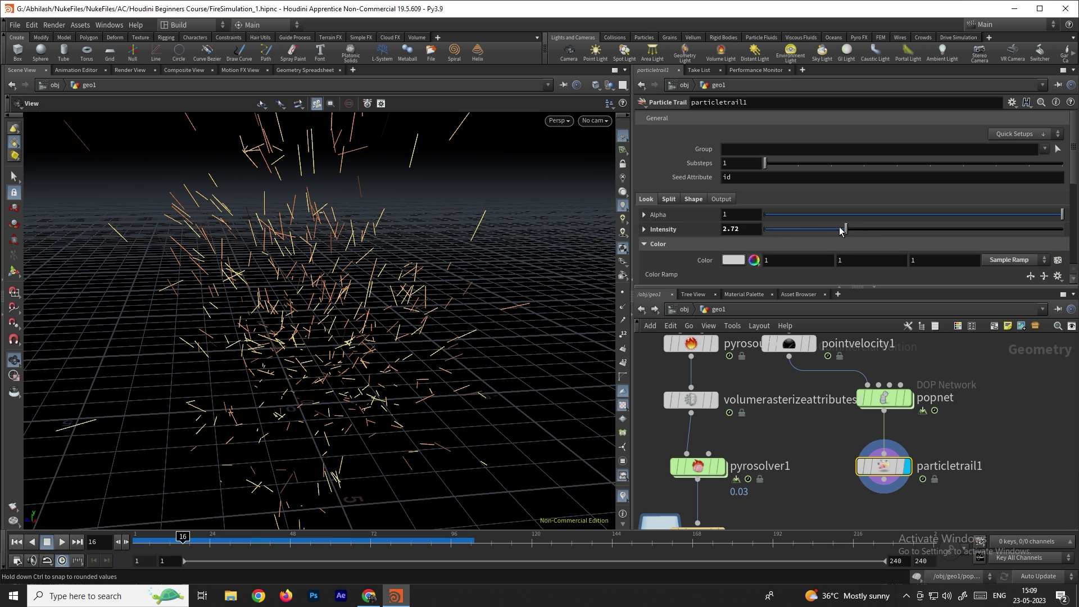
left_click_drag(831, 234, 797, 235)
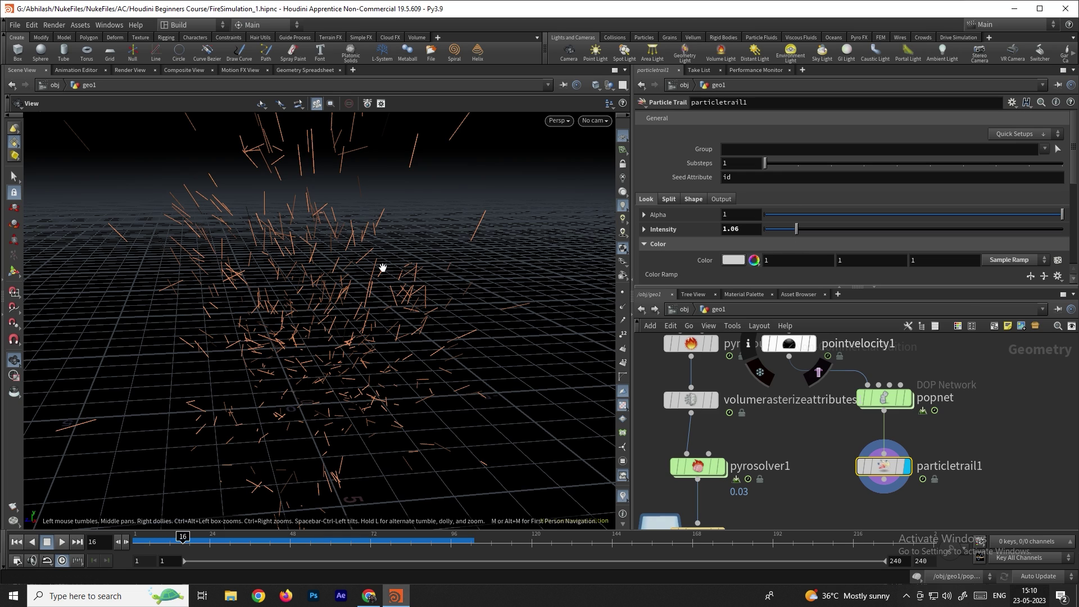
Step: Increase the positional noise Element Size of the particle trails to 0.839
left_click(687, 201)
scroll(693, 218, "down", 5)
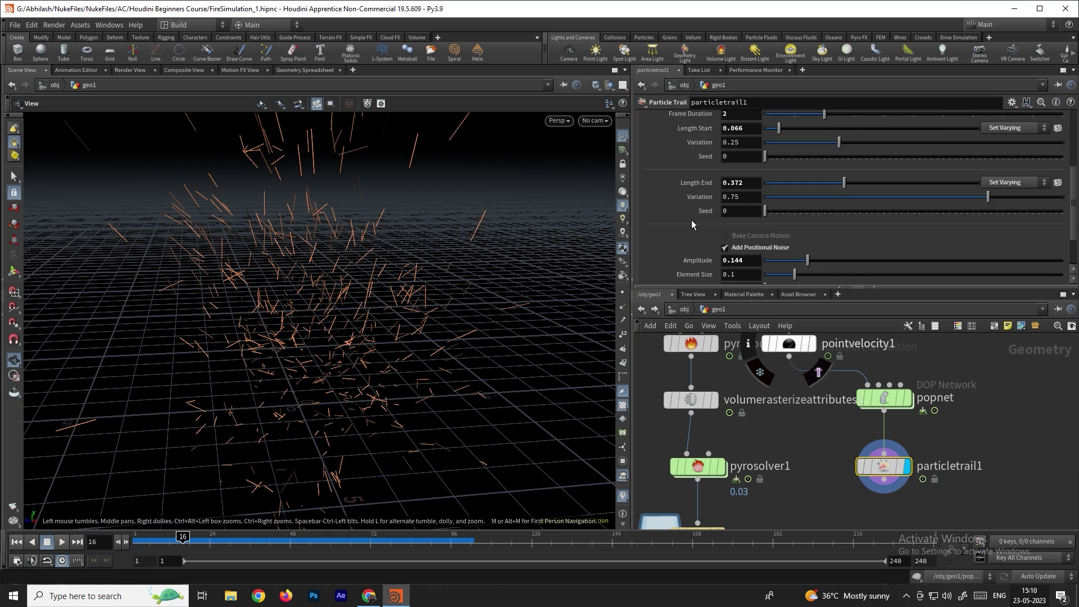
left_click_drag(795, 220, 1014, 222)
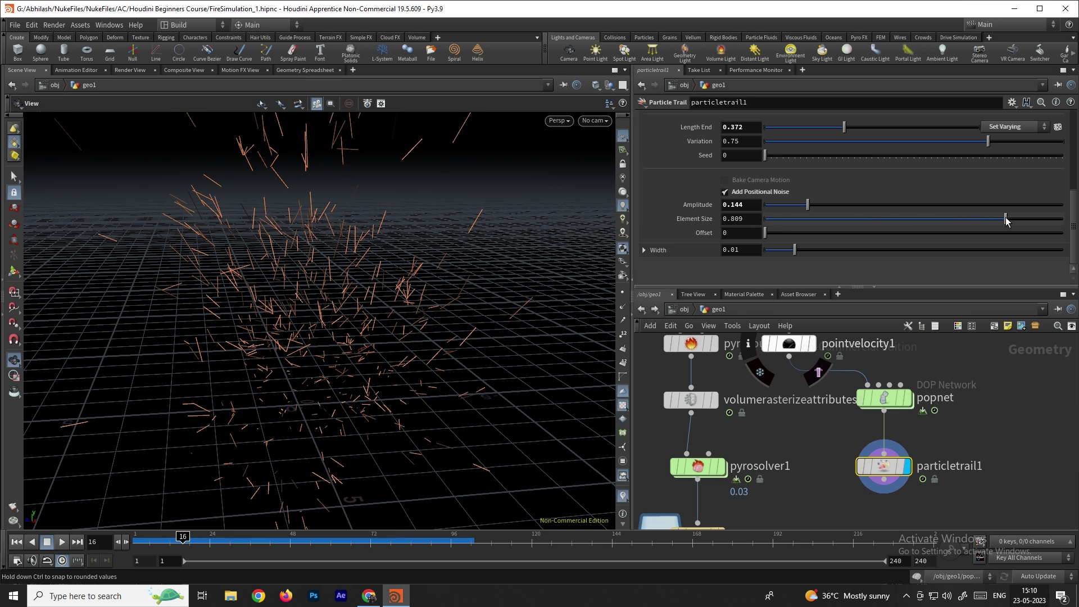
Step: Replay the sparks from the first frame through frame 30 while viewing them from different angles
left_click(14, 543)
left_click(62, 541)
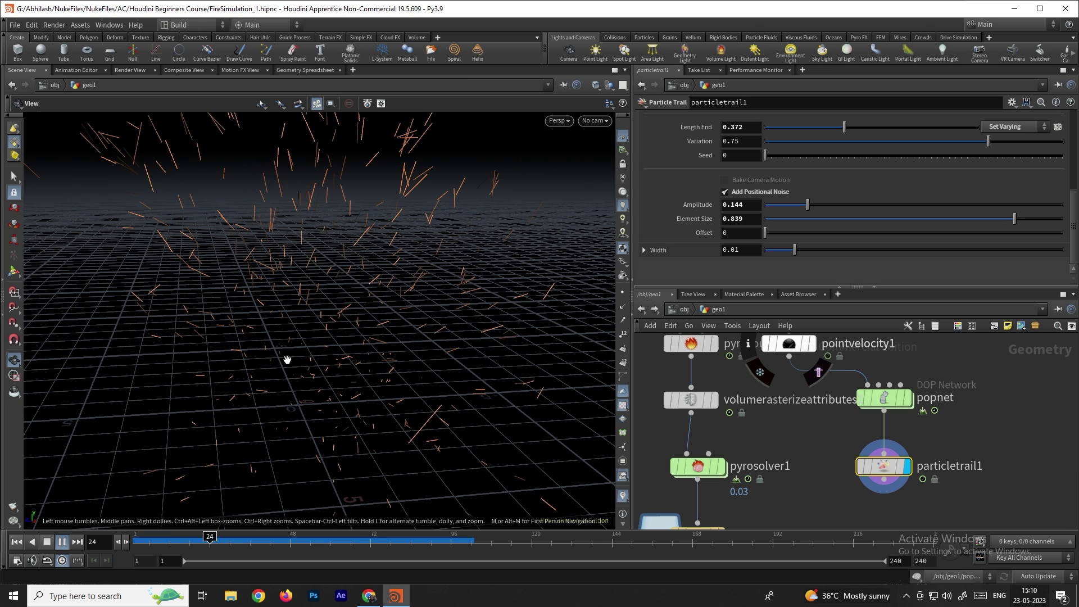
left_click_drag(473, 315, 400, 258)
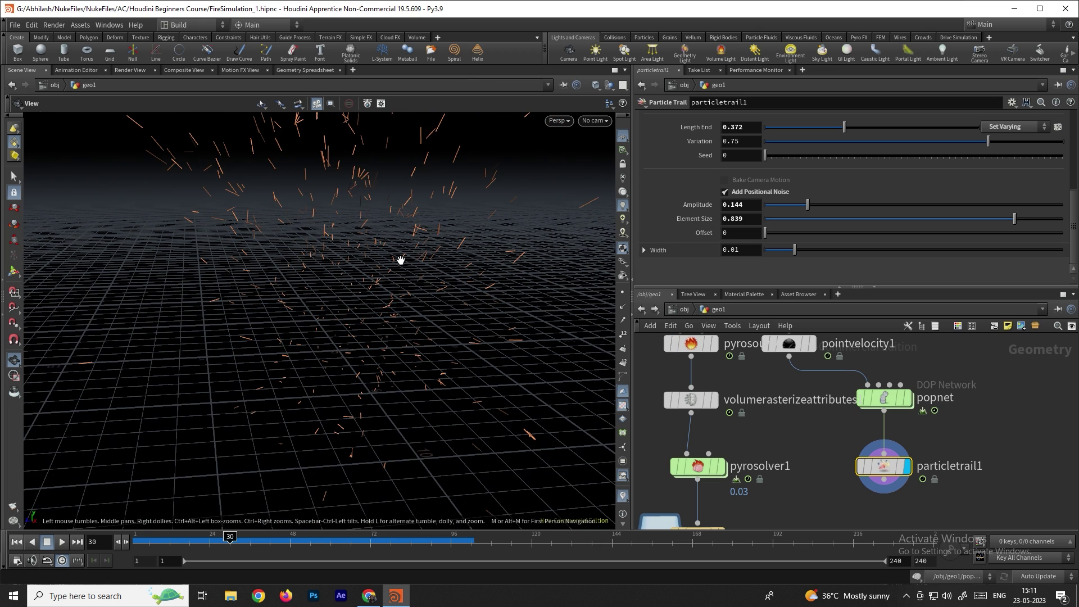
Step: Apply particletrail1's Create Material quick setup to add a material node and material network for the sparks
scroll(1000, 146, "up", 8)
scroll(950, 196, "up", 2)
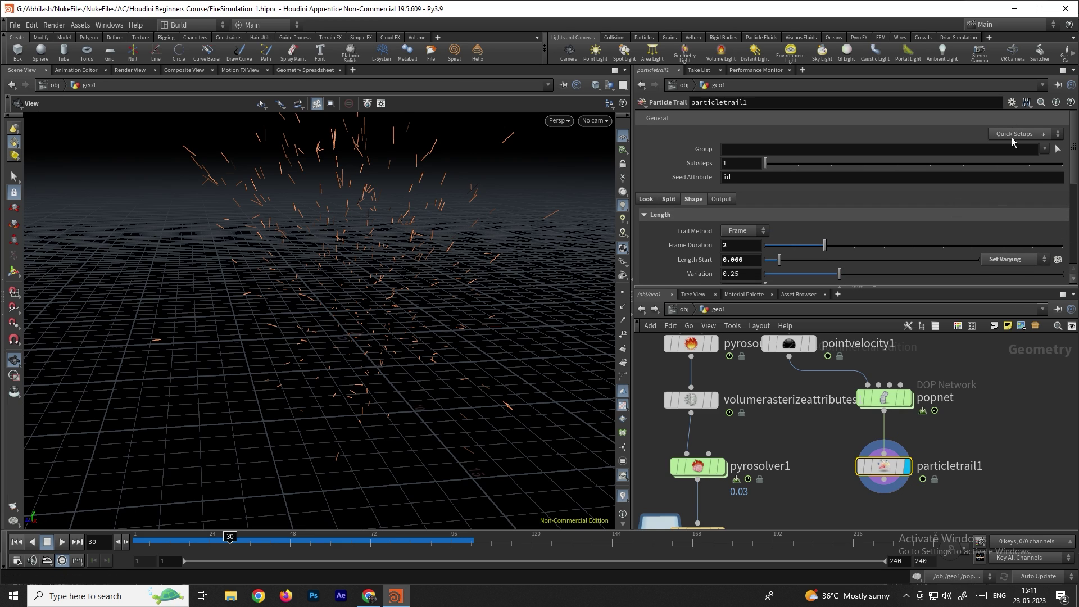
left_click(1046, 135)
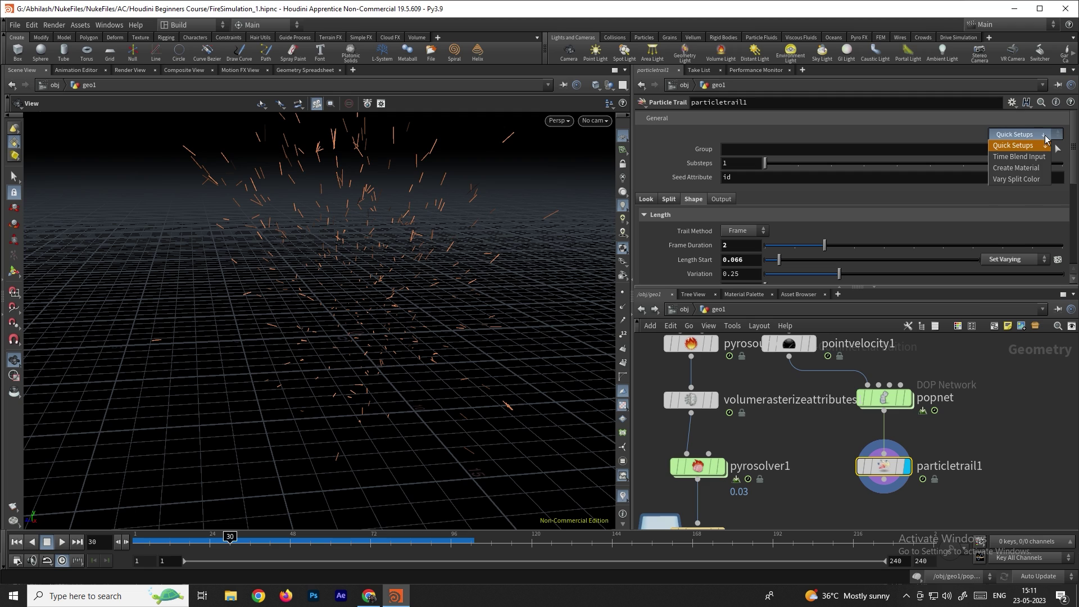
left_click(1025, 168)
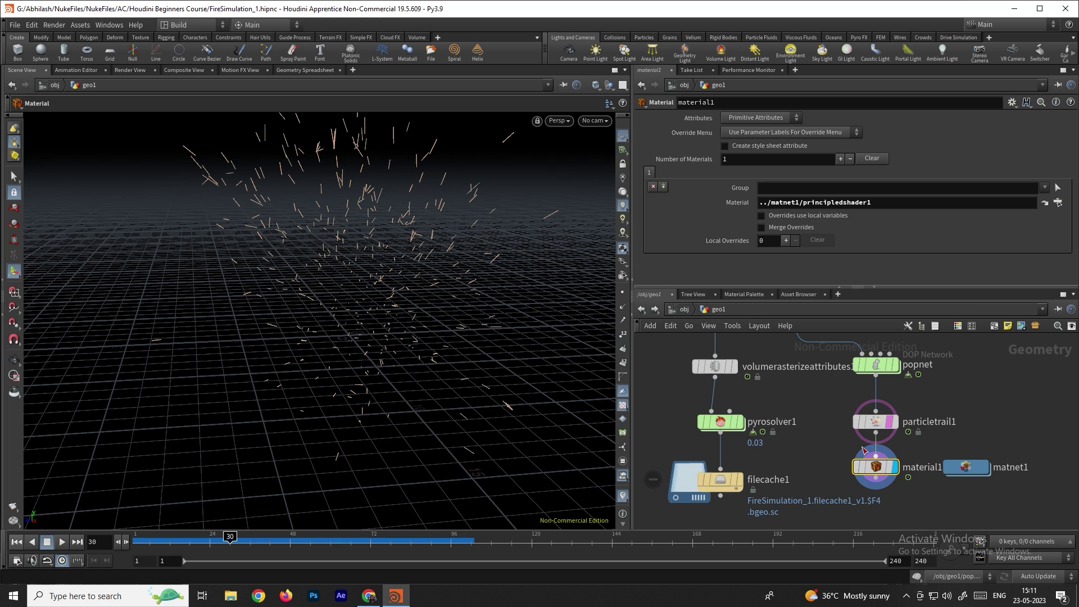
mouse_move(898, 467)
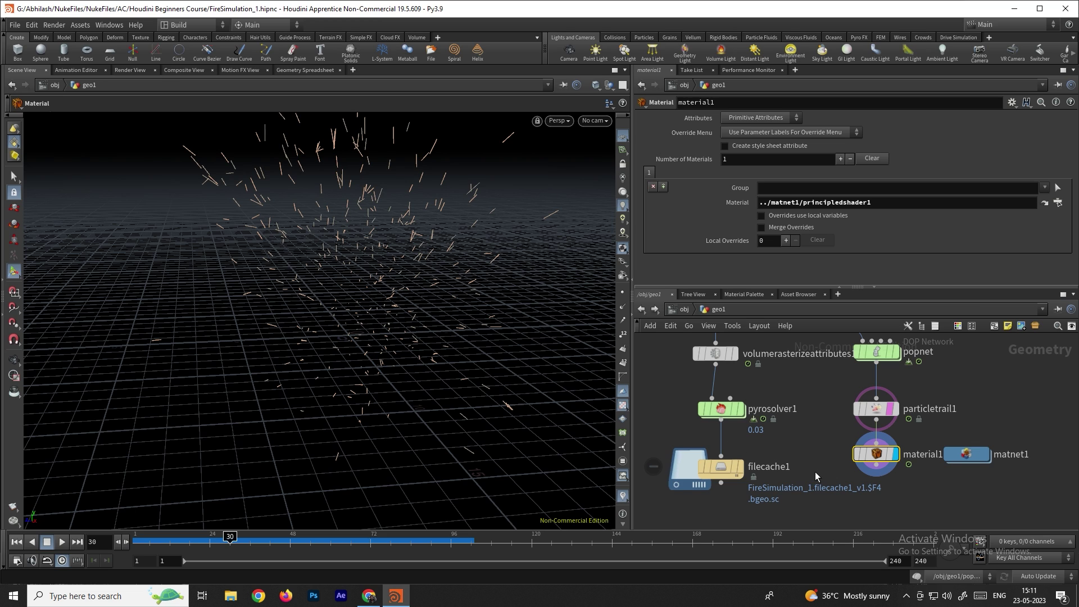
scroll(816, 470, "down", 2)
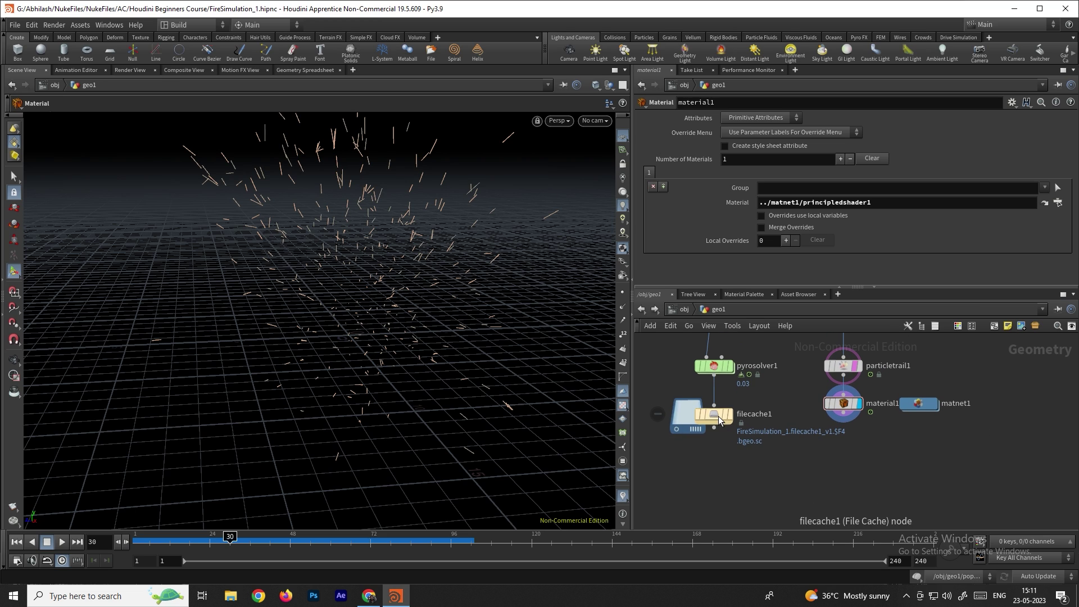
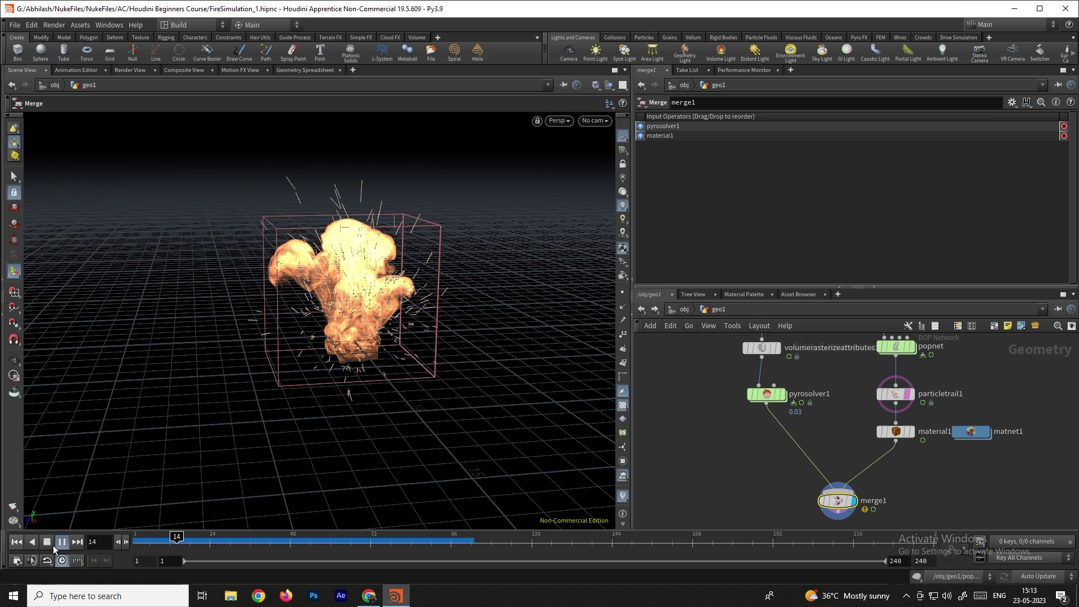
Step: Add a Time Shift node and insert it between particletrail1 and material1
key("Up")
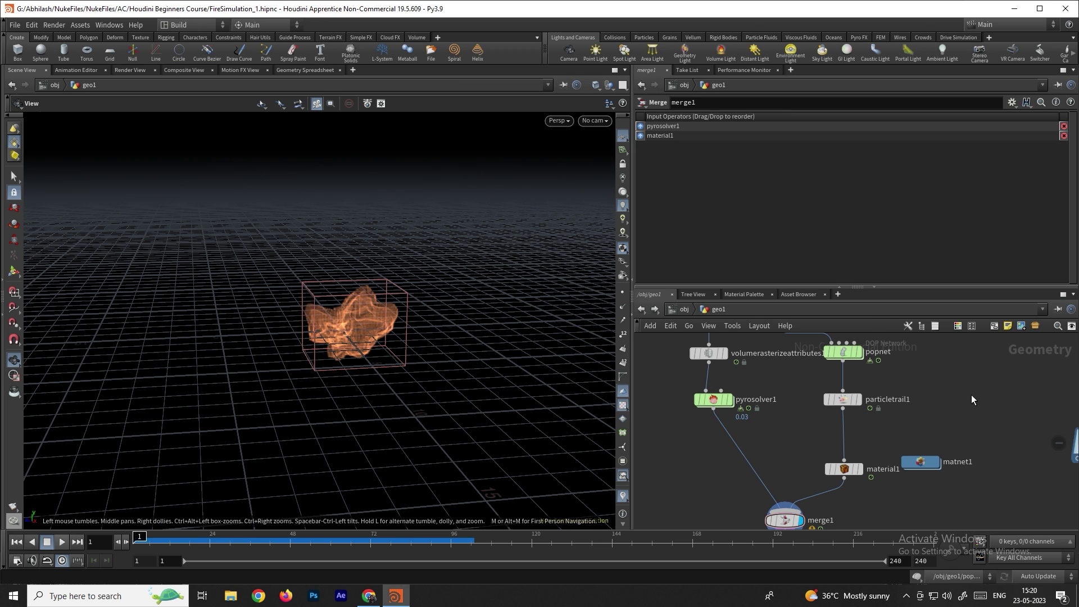
key("Tab")
type("time")
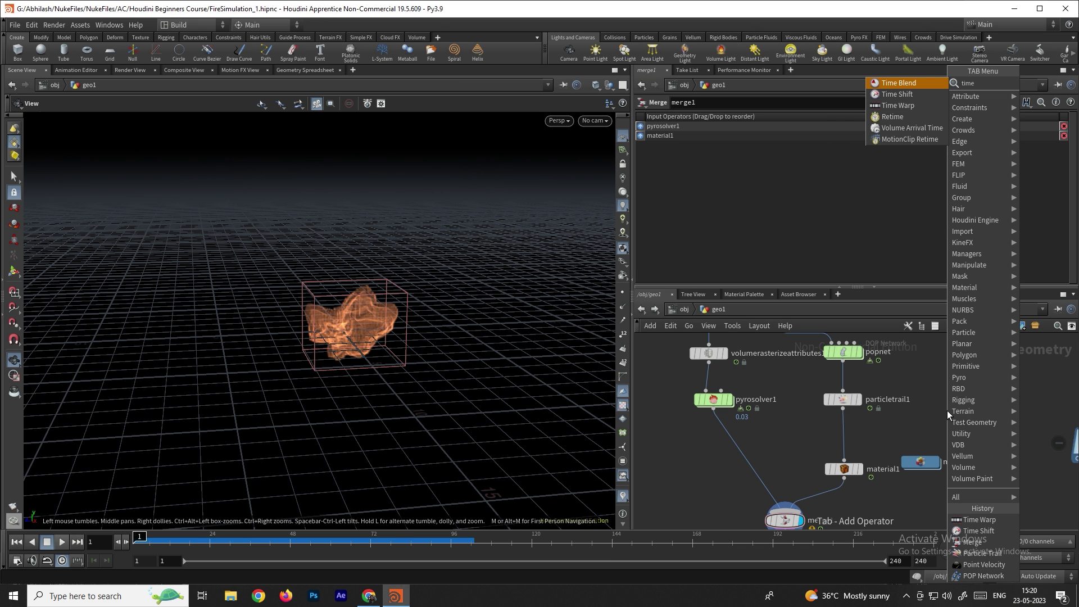
key("Down")
key("Return")
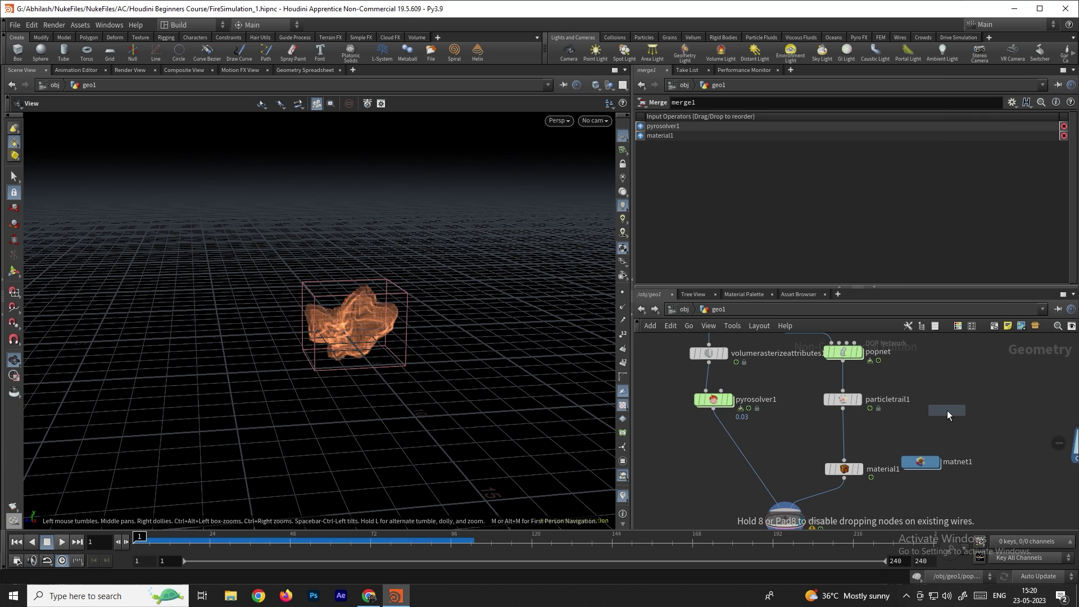
left_click(947, 410)
left_click_drag(943, 419, 832, 441)
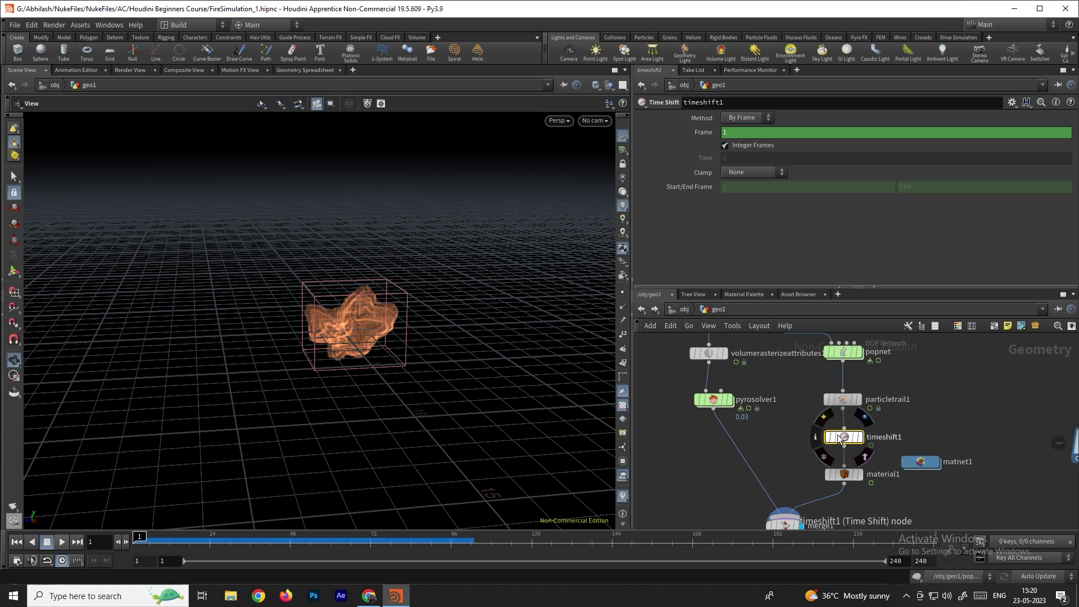
Step: Display the timeshift1 output and scrub the timeline to frame 10
scroll(840, 434, "up", 1)
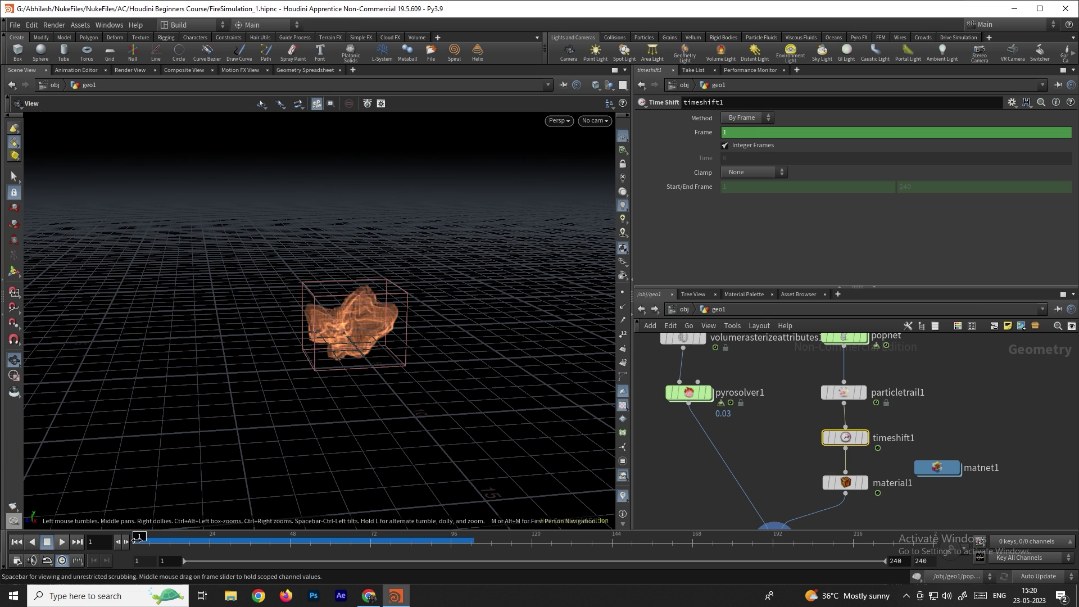
left_click(864, 438)
left_click_drag(139, 537, 392, 346)
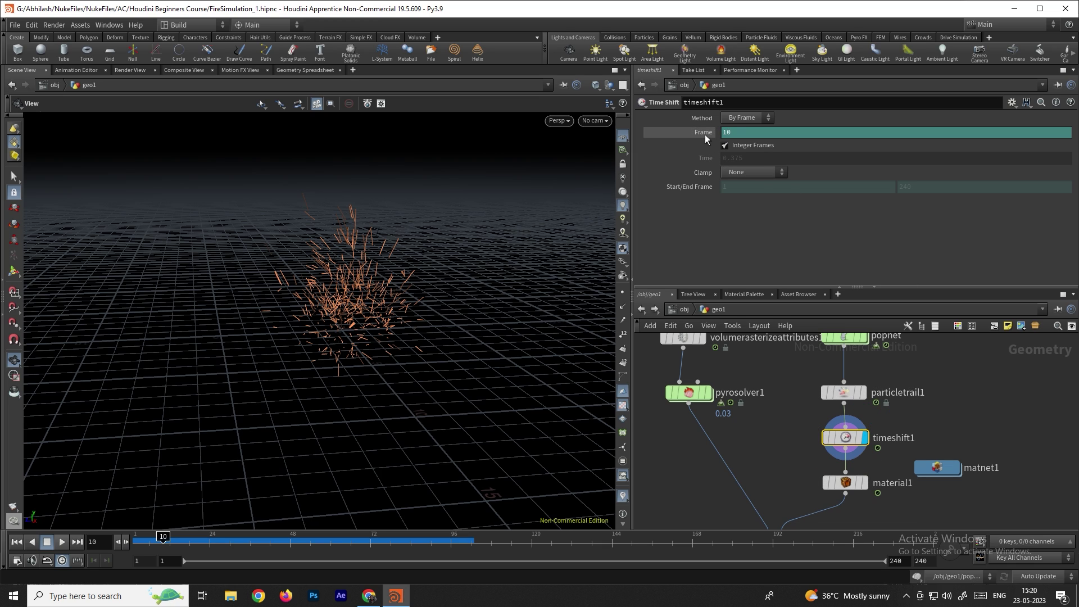
Step: Set timeshift1's Frame expression to $F-20 and replay the delayed sparks from the first frame
double_click(750, 134)
type("$F-2")
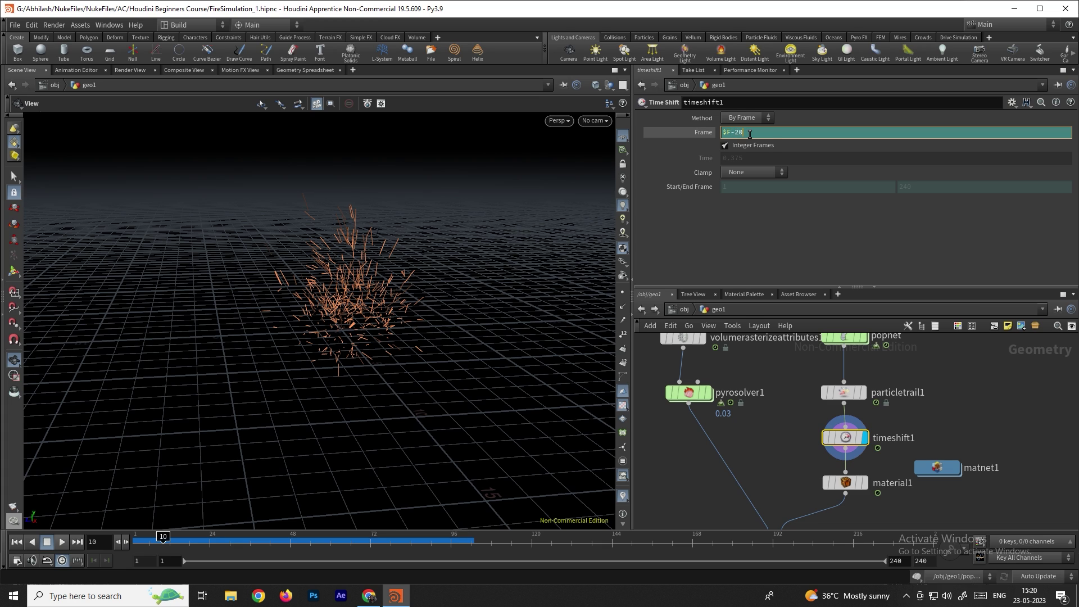
key("Return")
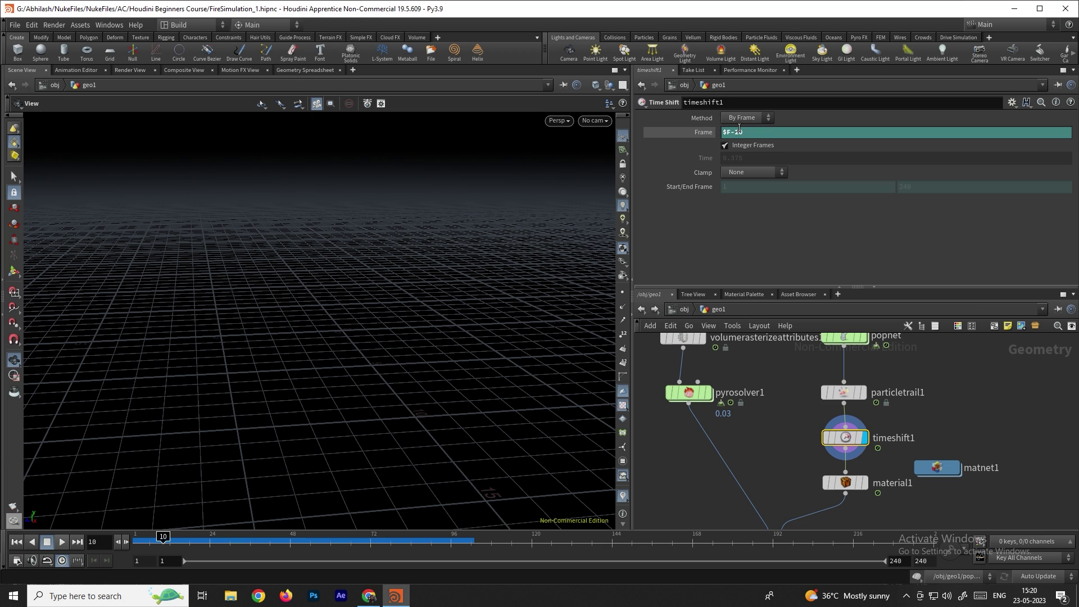
left_click(13, 543)
left_click(62, 542)
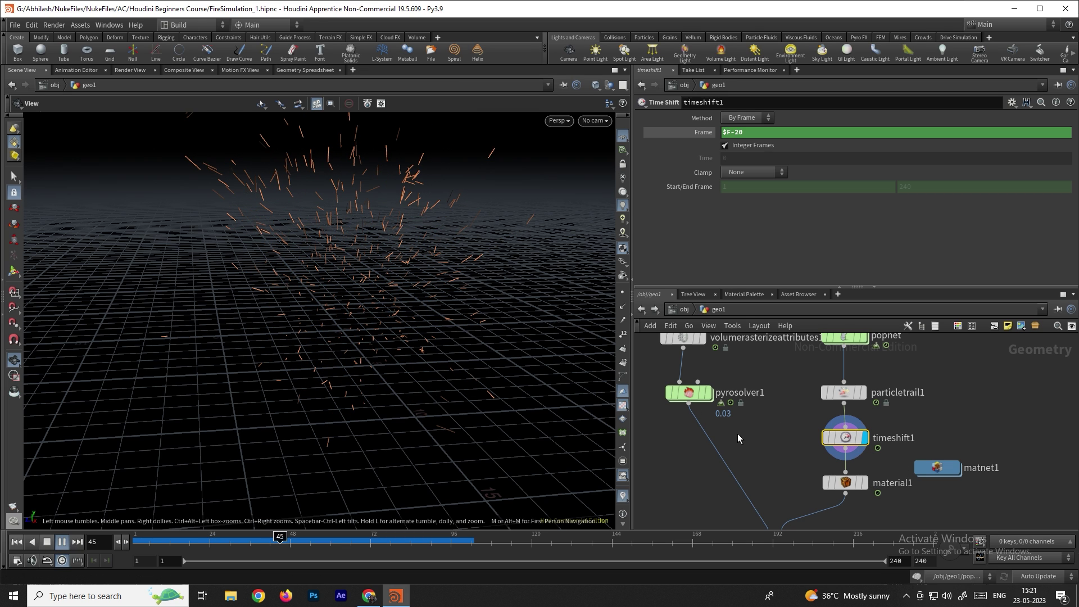
Step: Stop the spark playback, return to the first frame, and display the merge1 output
left_click(62, 541)
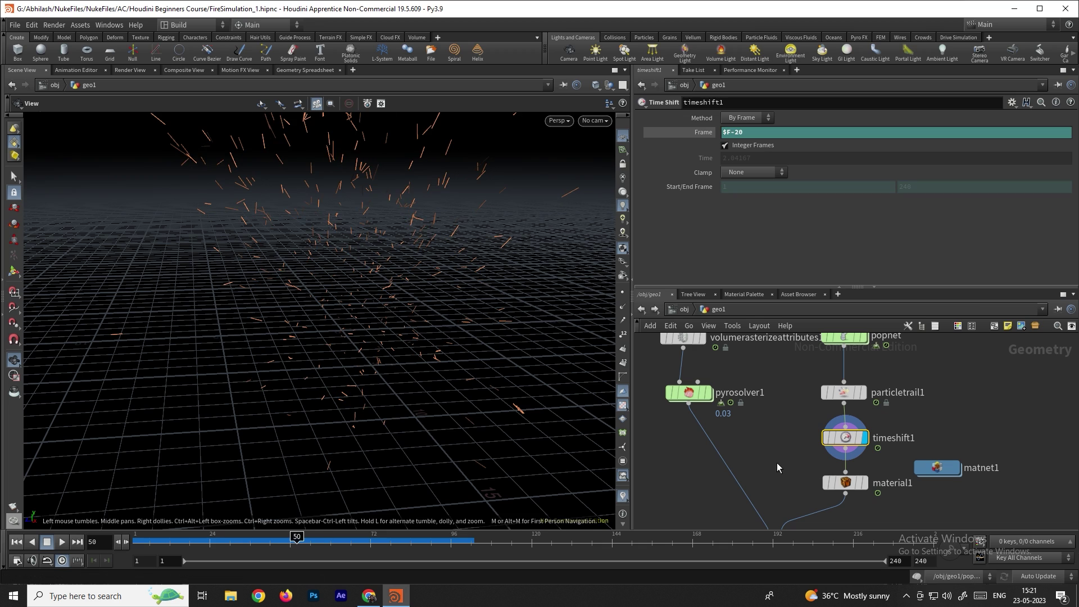
left_click(17, 542)
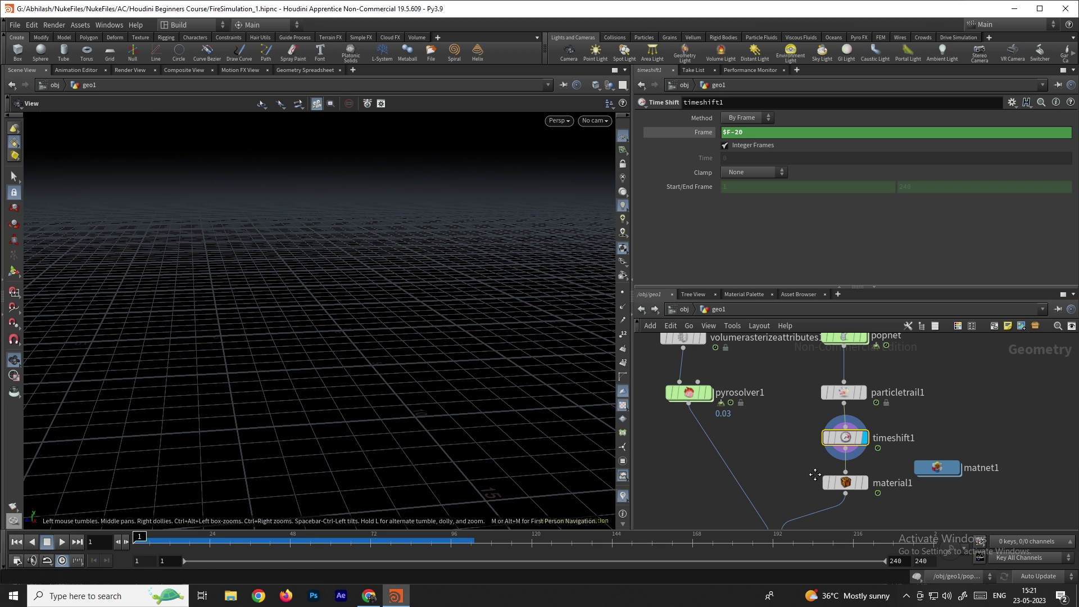
middle_click_drag(815, 475, 784, 413)
left_click(766, 486)
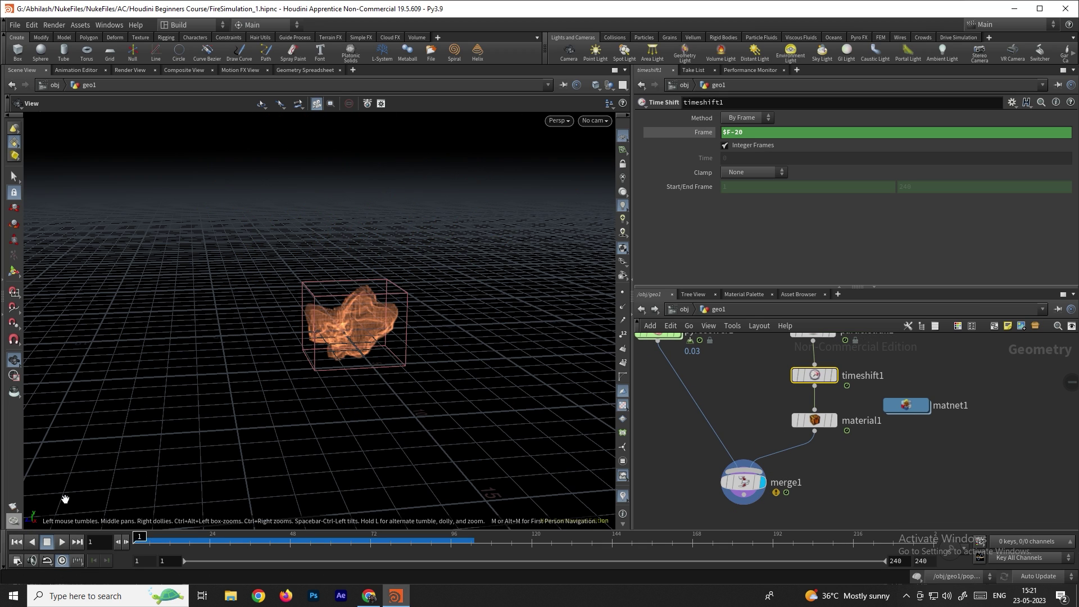
Step: Play the merged fire and sparks, stop at frame 32, and examine the sparks around the flame up close
left_click(61, 542)
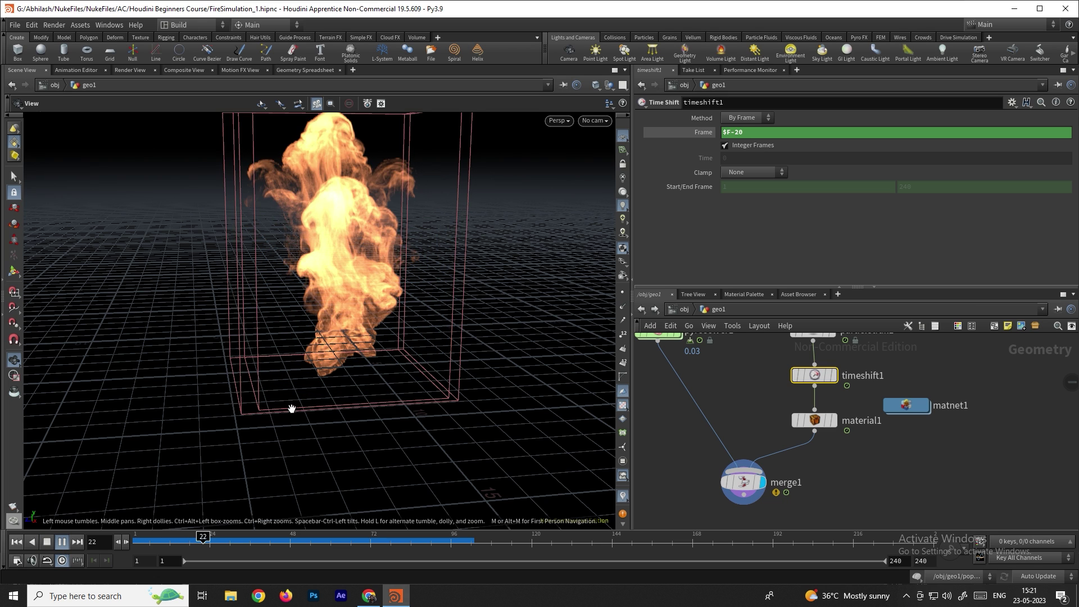
left_click(47, 542)
scroll(385, 319, "up", 5)
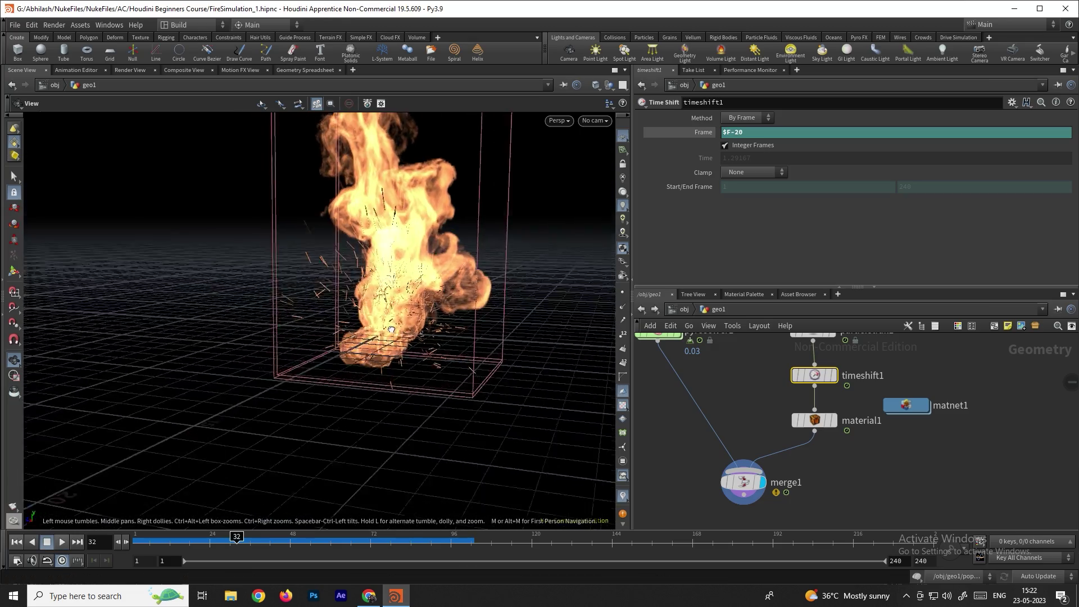
left_click_drag(384, 338, 360, 394)
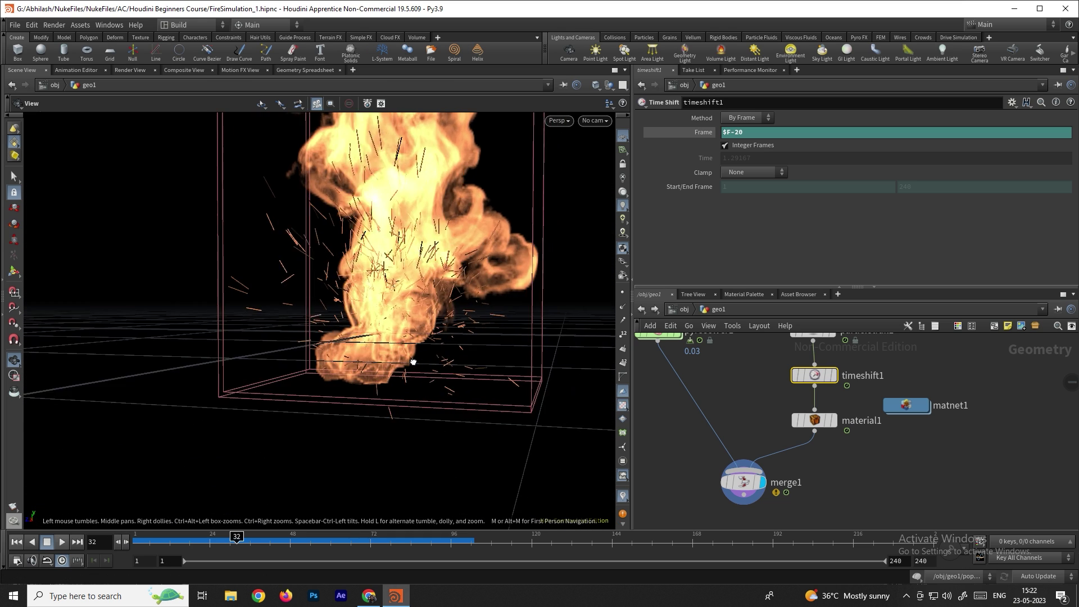
Step: Return to the first frame and render a flipbook of the current viewport with the end frame set to 50
left_click(16, 542)
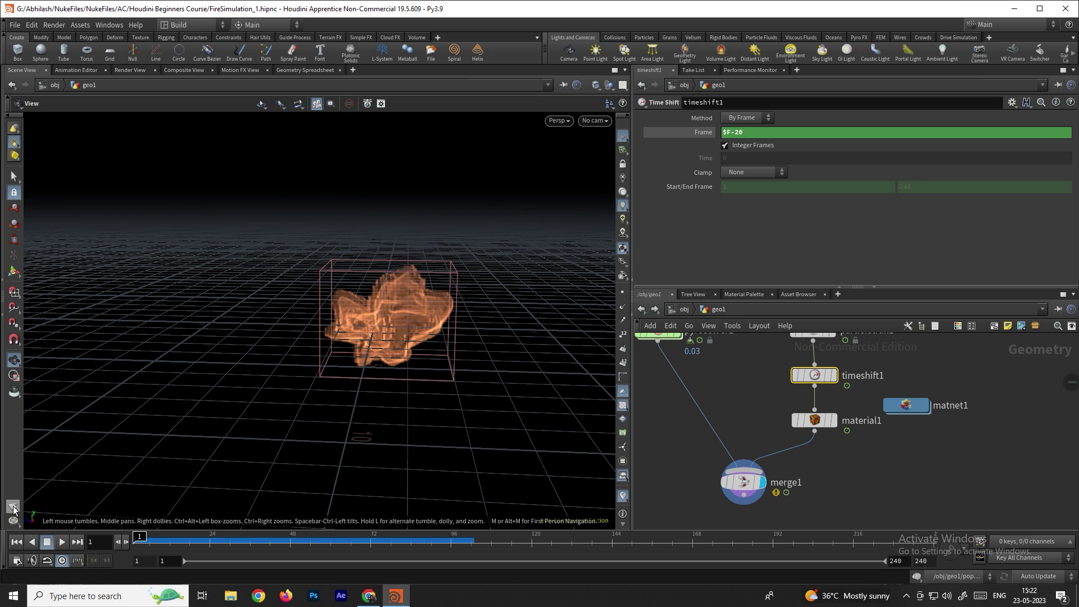
left_click(14, 509)
left_click_drag(139, 326, 244, 282)
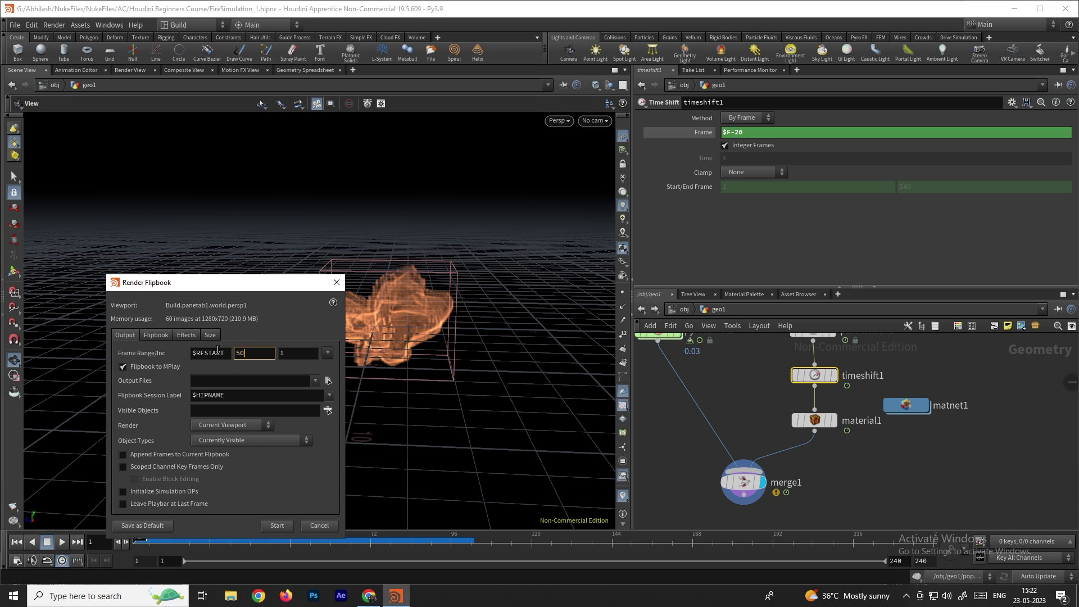
left_click(277, 525)
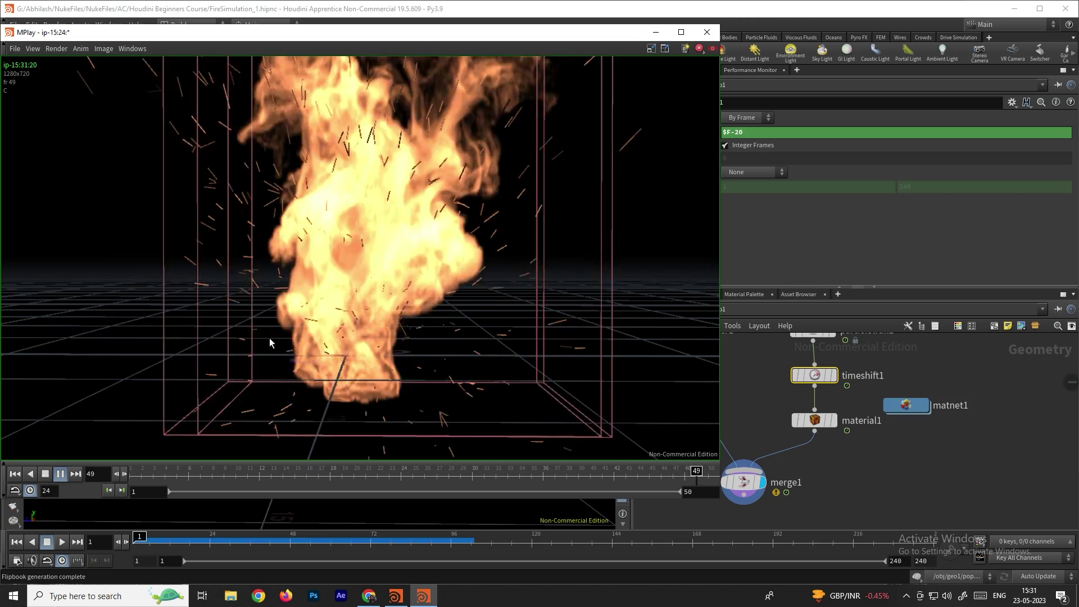